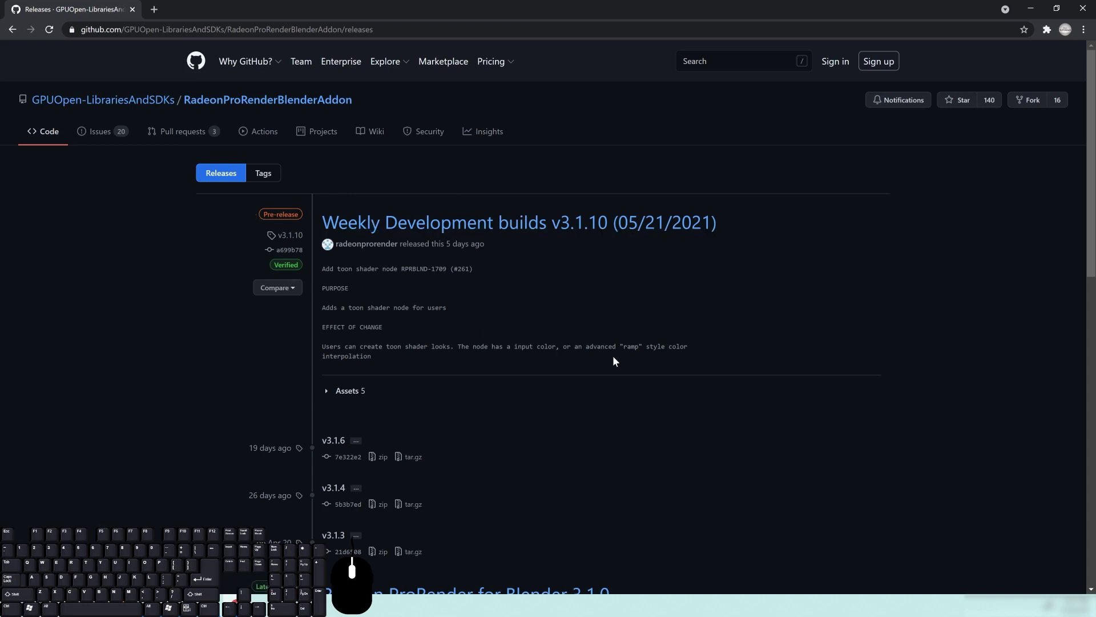
pyautogui.scroll(-2, 652, 370)
pyautogui.scroll(-2, 666, 325)
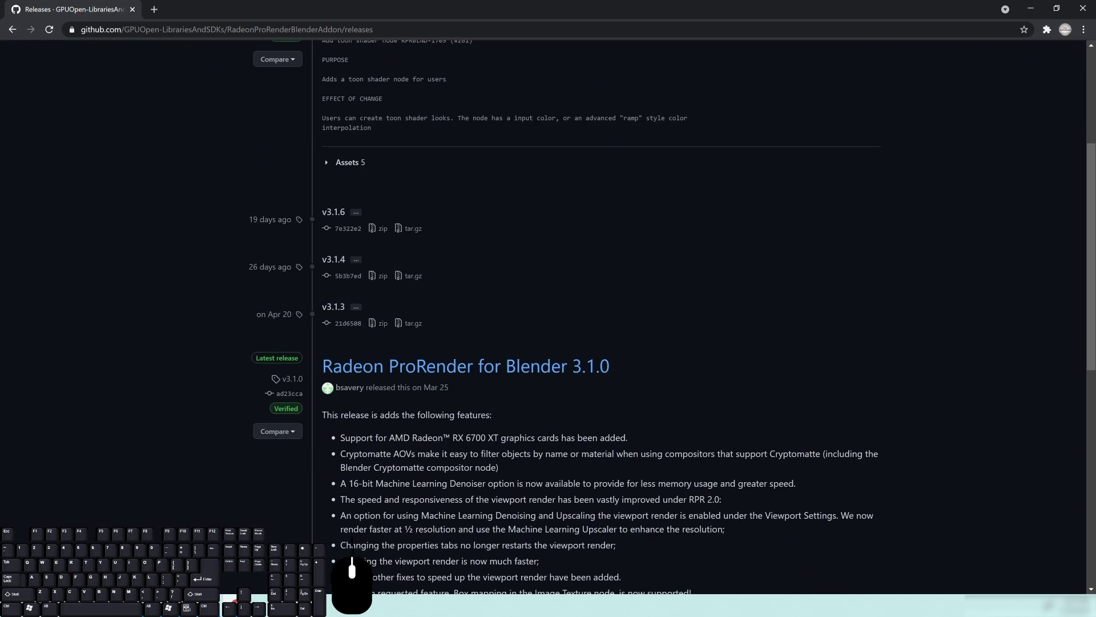
pyautogui.scroll(-4, 352, 542)
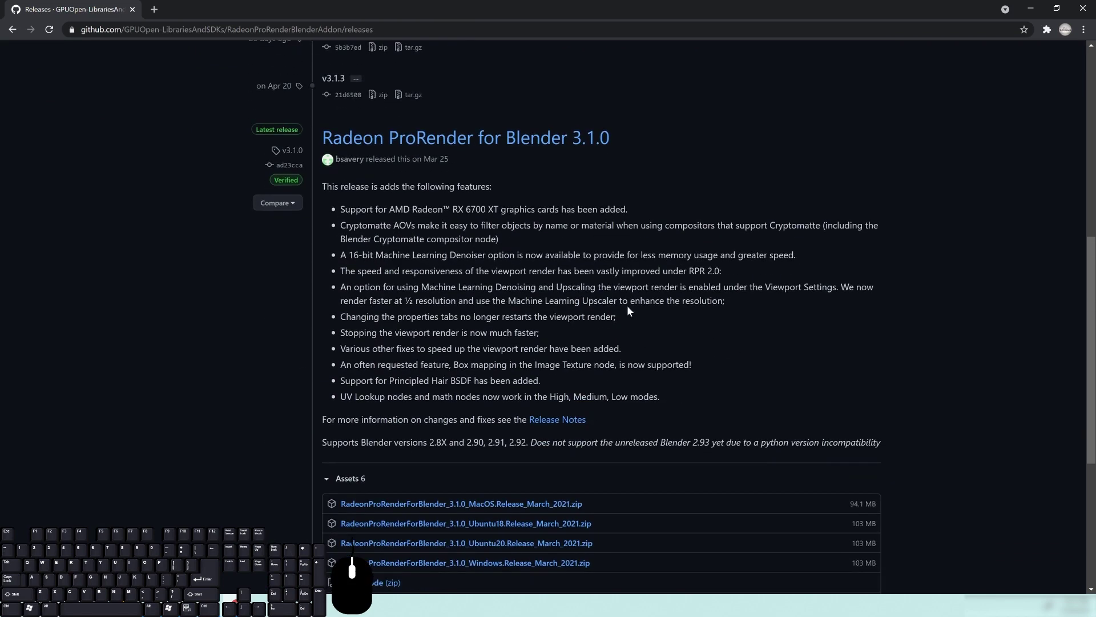
pyautogui.scroll(2, 630, 310)
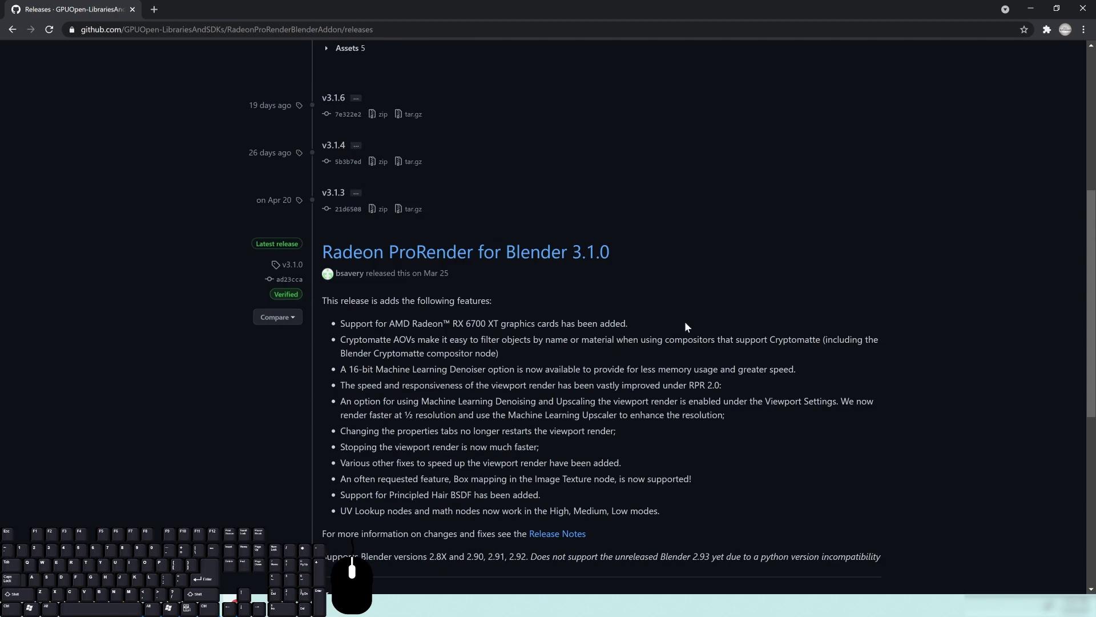
pyautogui.scroll(6, 687, 327)
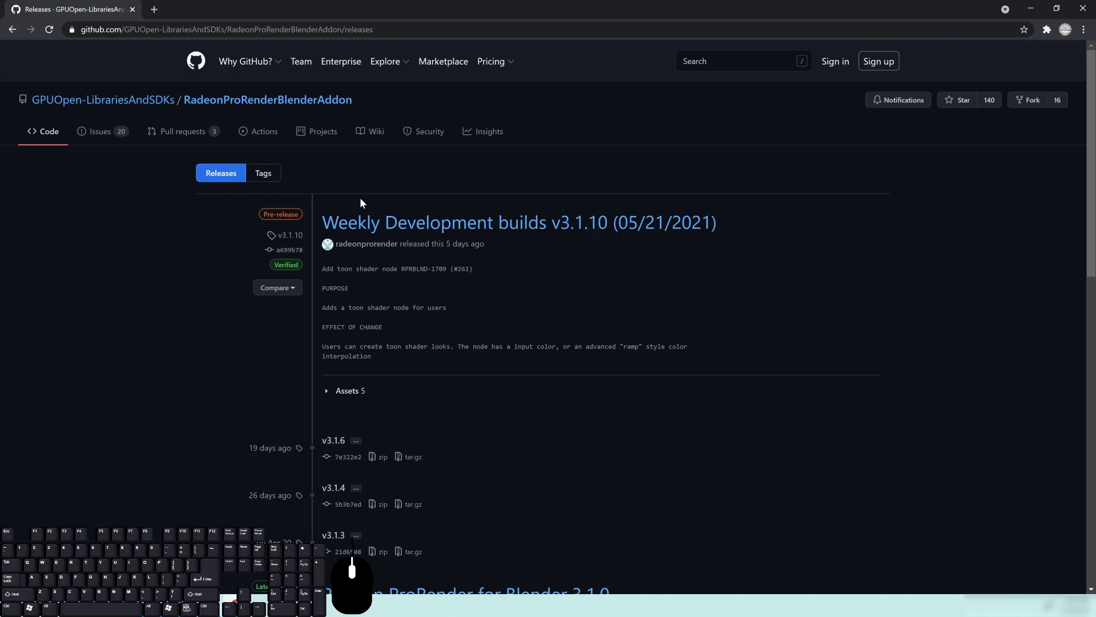
pyautogui.click(1031, 10)
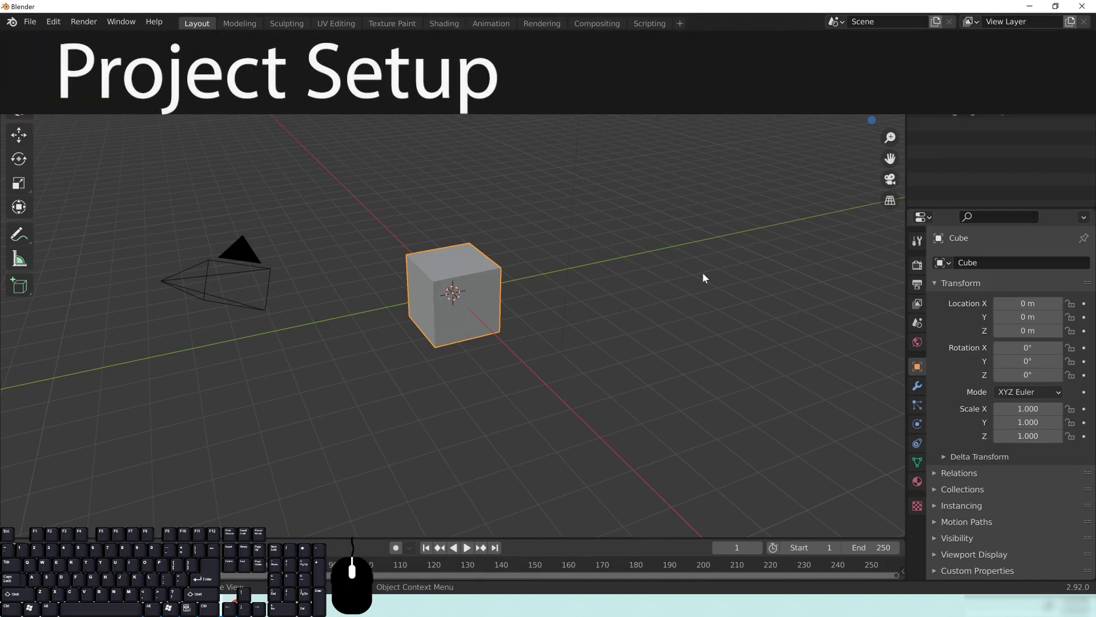
# Switch the scene's render engine to Radeon ProRender in Render Properties.
pyautogui.click(918, 264)
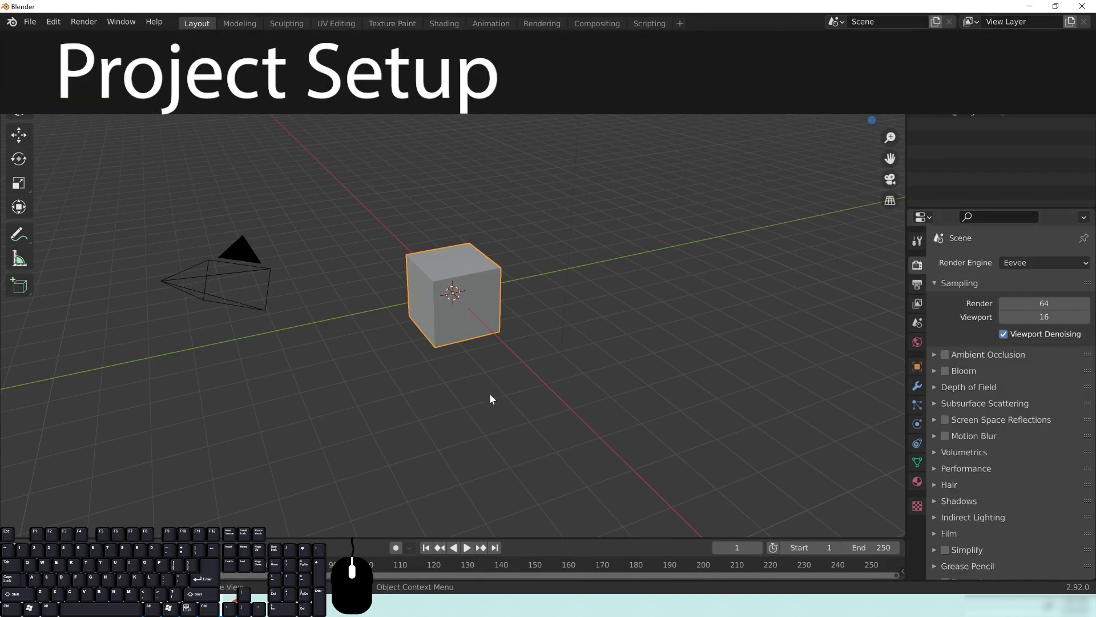
pyautogui.click(1035, 263)
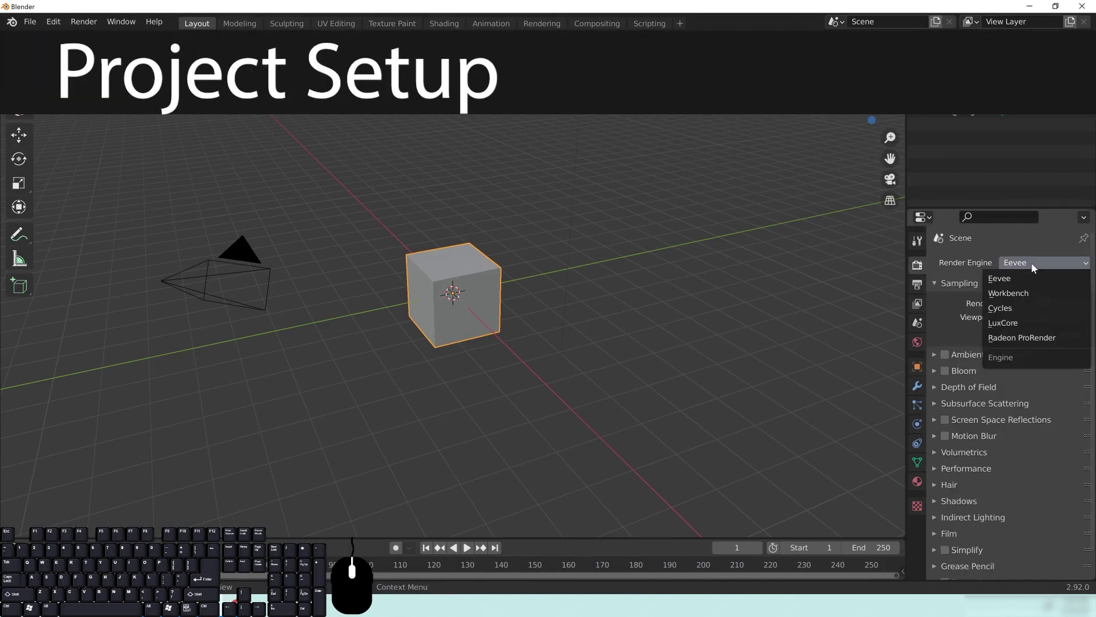
pyautogui.click(1019, 338)
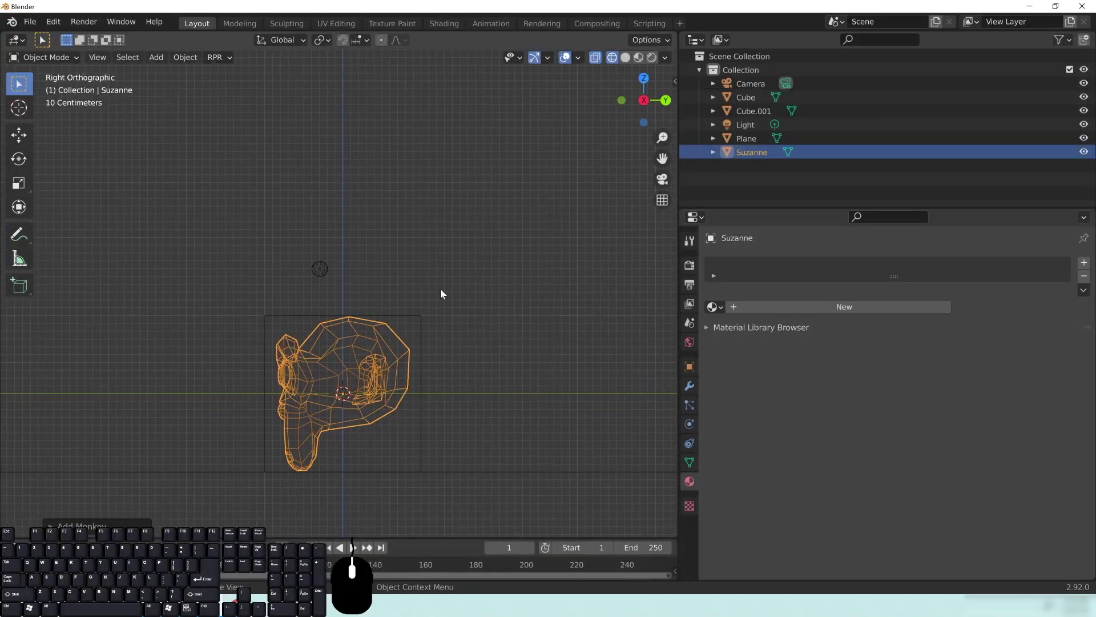
# Rotate Suzanne 40° and lower it 0.5 m along Z.
pyautogui.press('t')
pyautogui.press('r')
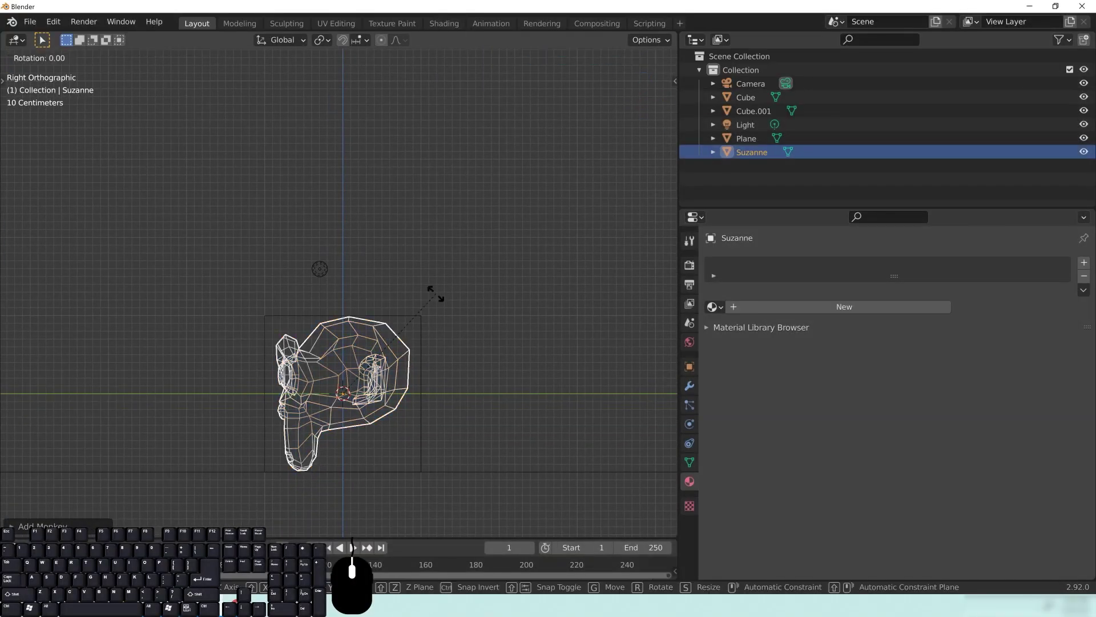
pyautogui.click(502, 362)
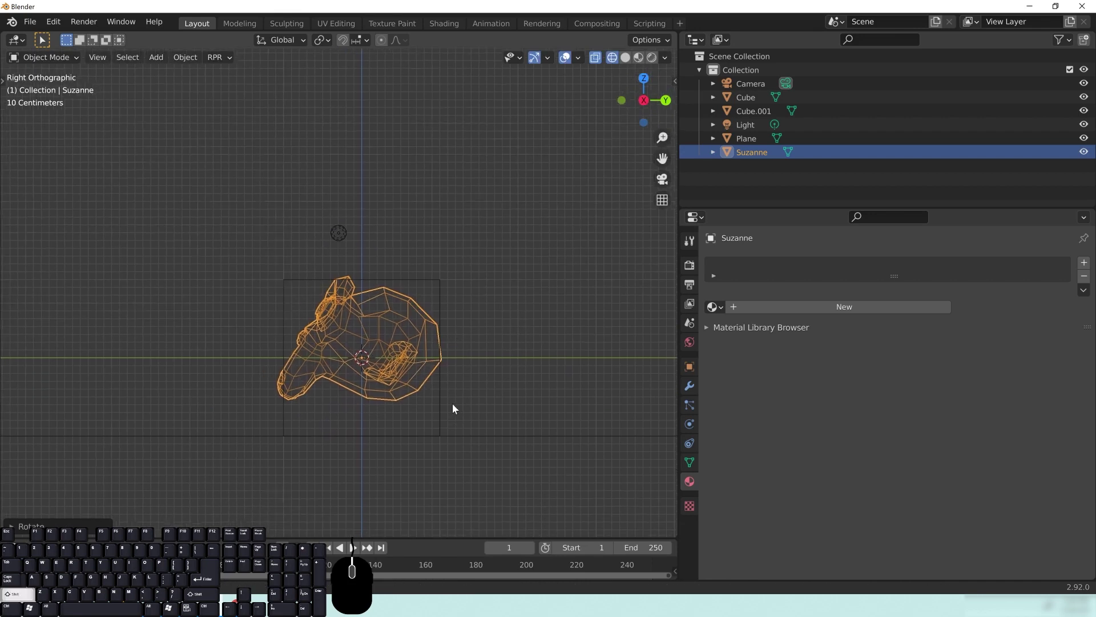
pyautogui.press('g')
pyautogui.press('z')
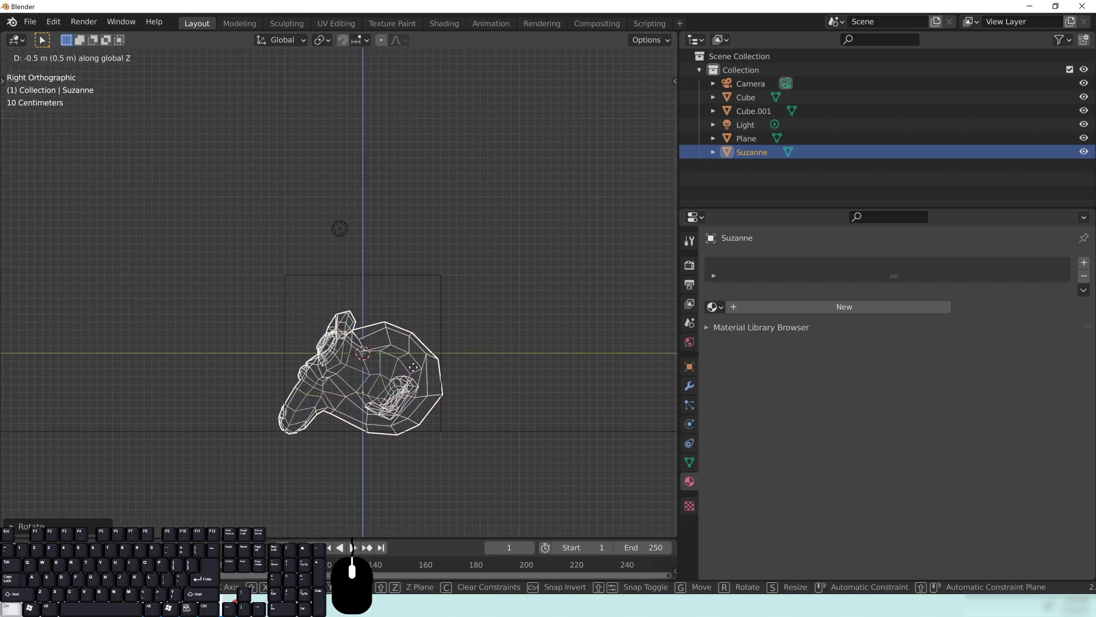
pyautogui.click(395, 357)
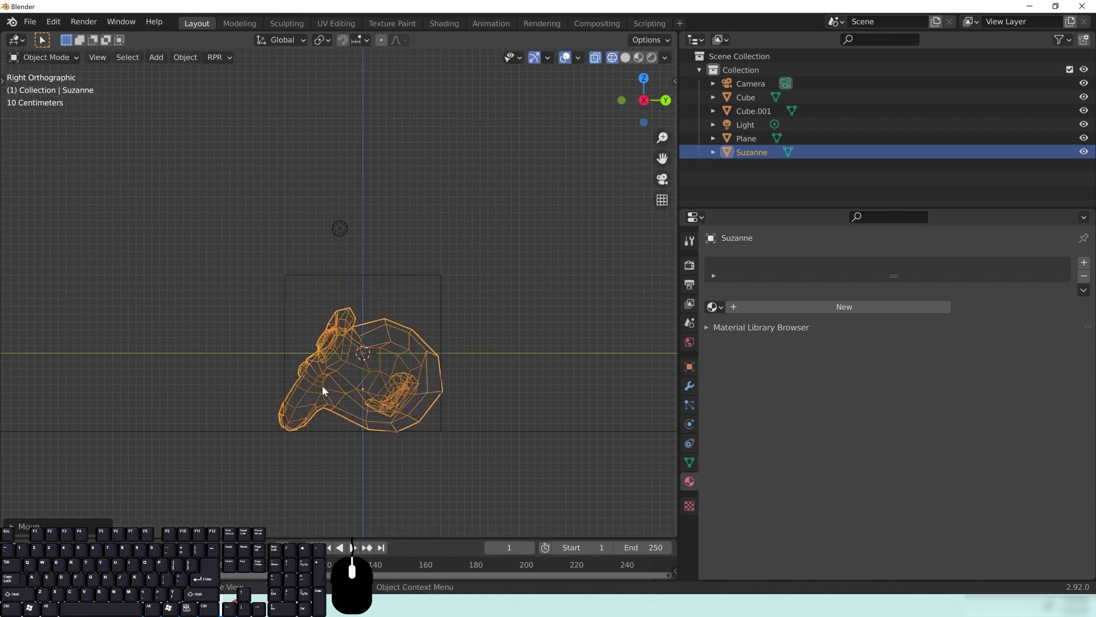
pyautogui.moveTo(396, 356); pyautogui.dragTo(411, 384, button='middle')
pyautogui.scroll(-3, 411, 385)
# Shift Suzanne about 4.9 m along the X axis, far to the left.
pyautogui.press('g')
pyautogui.press('y')
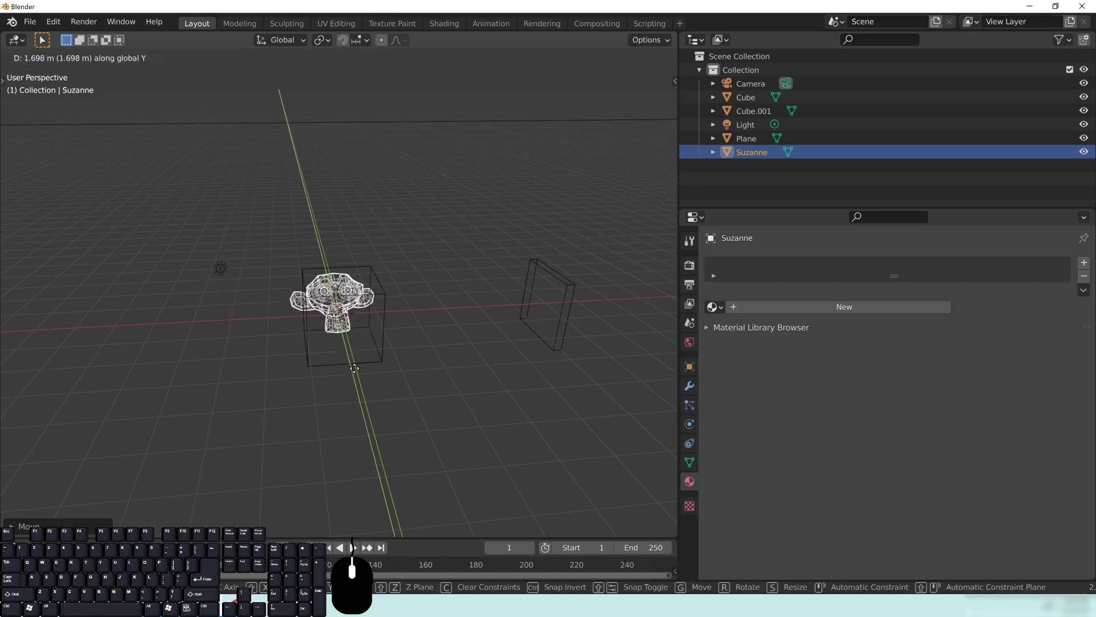
pyautogui.rightClick(374, 379)
pyautogui.press('g')
pyautogui.press('x')
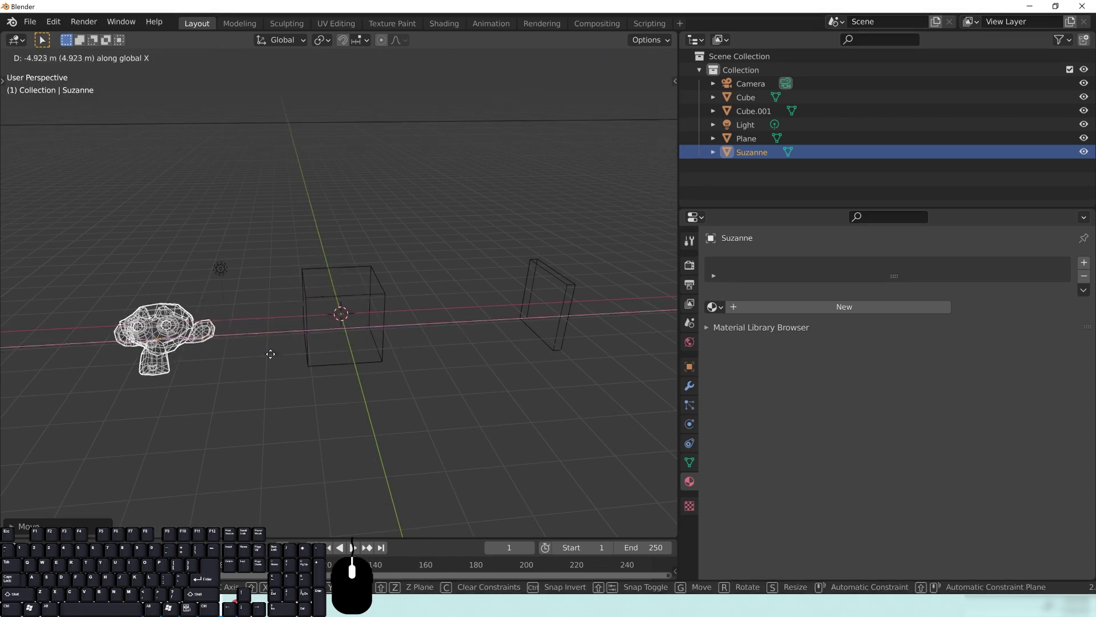
pyautogui.click(390, 357)
pyautogui.moveTo(390, 357); pyautogui.dragTo(342, 343, button='middle')
# Move the Light closer to the scene.
pyautogui.click(273, 312)
pyautogui.press('g')
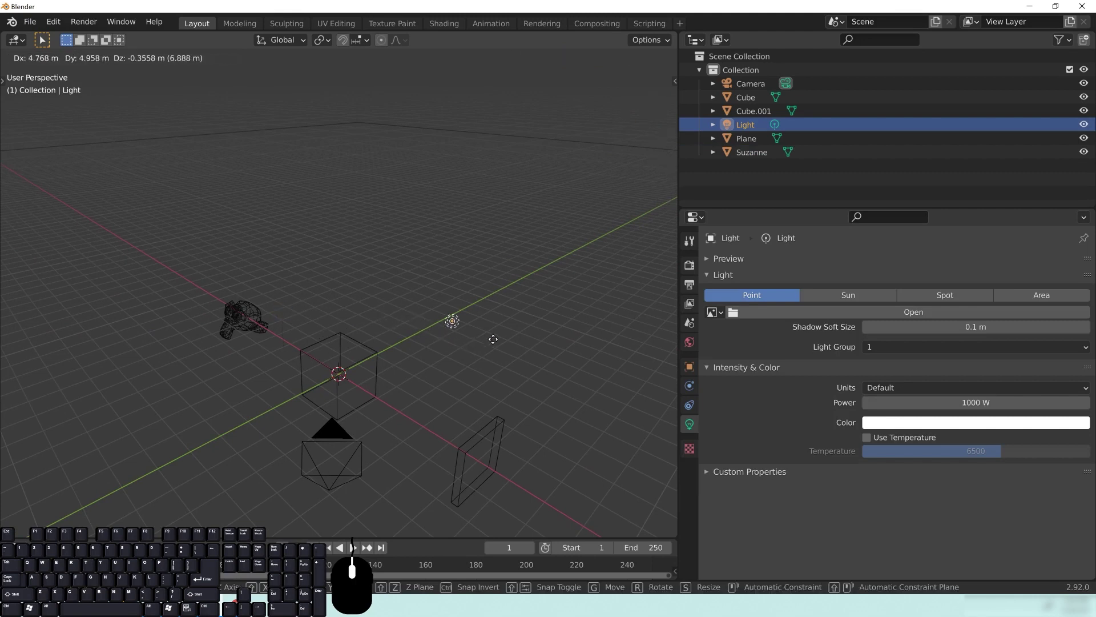
pyautogui.click(494, 339)
pyautogui.moveTo(494, 339)
pyautogui.mouseDown(button='middle')
pyautogui.moveTo(412, 362)
pyautogui.moveTo(356, 345)
pyautogui.moveTo(399, 385)
pyautogui.moveTo(364, 369)
pyautogui.moveTo(404, 379)
pyautogui.moveTo(399, 367)
pyautogui.moveTo(337, 384)
pyautogui.moveTo(345, 350)
pyautogui.moveTo(361, 352)
pyautogui.mouseUp(button='middle')
pyautogui.press('g')
pyautogui.click(394, 365)
# Preview the scene in rendered shading, then return the viewport to solid shading.
pyautogui.press('z')
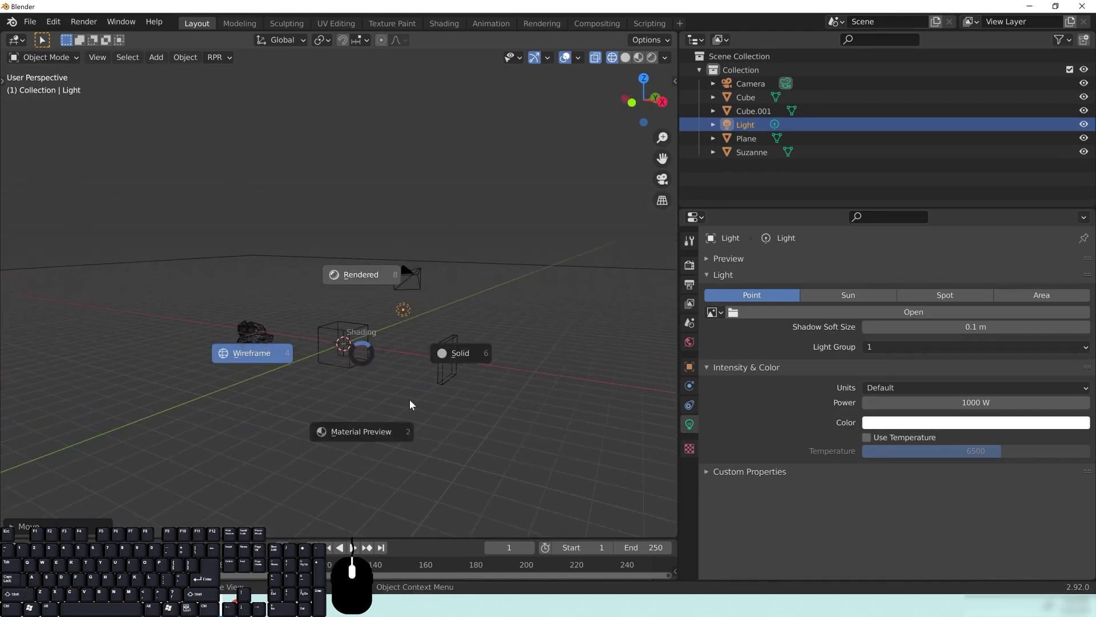
pyautogui.click(403, 313)
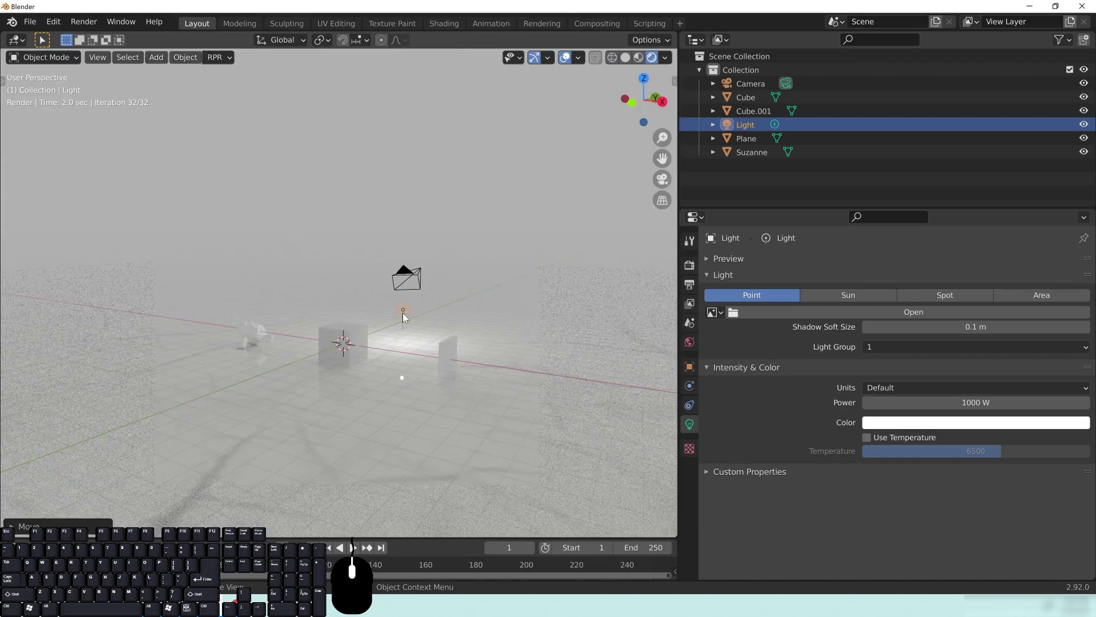
pyautogui.moveTo(321, 455); pyautogui.dragTo(347, 413, button='middle')
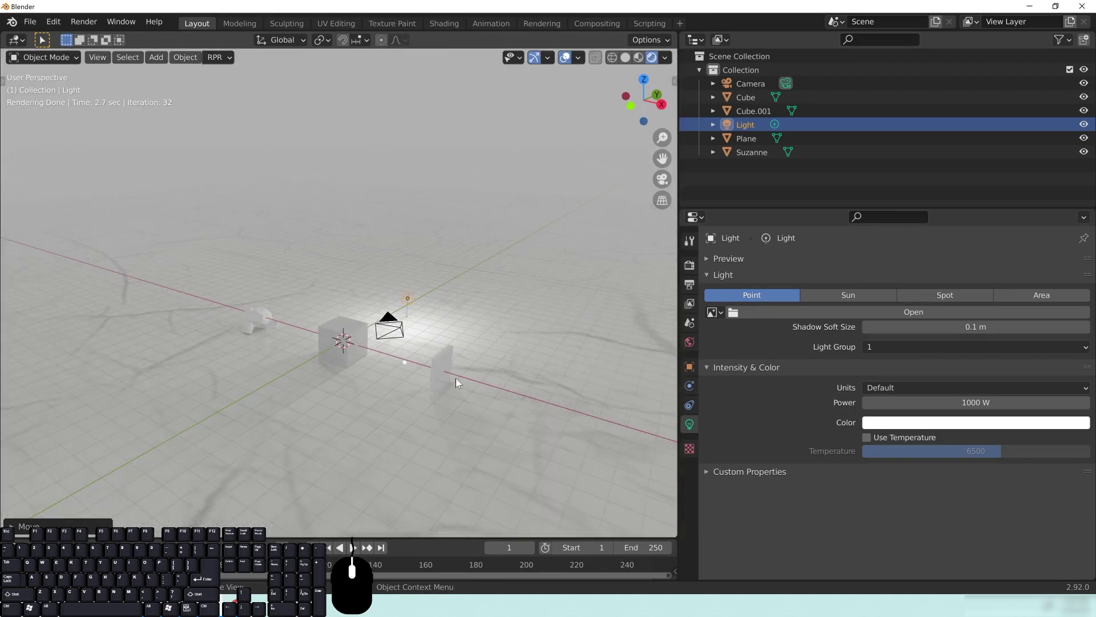
pyautogui.press('z')
pyautogui.click(506, 376)
pyautogui.click(30, 21)
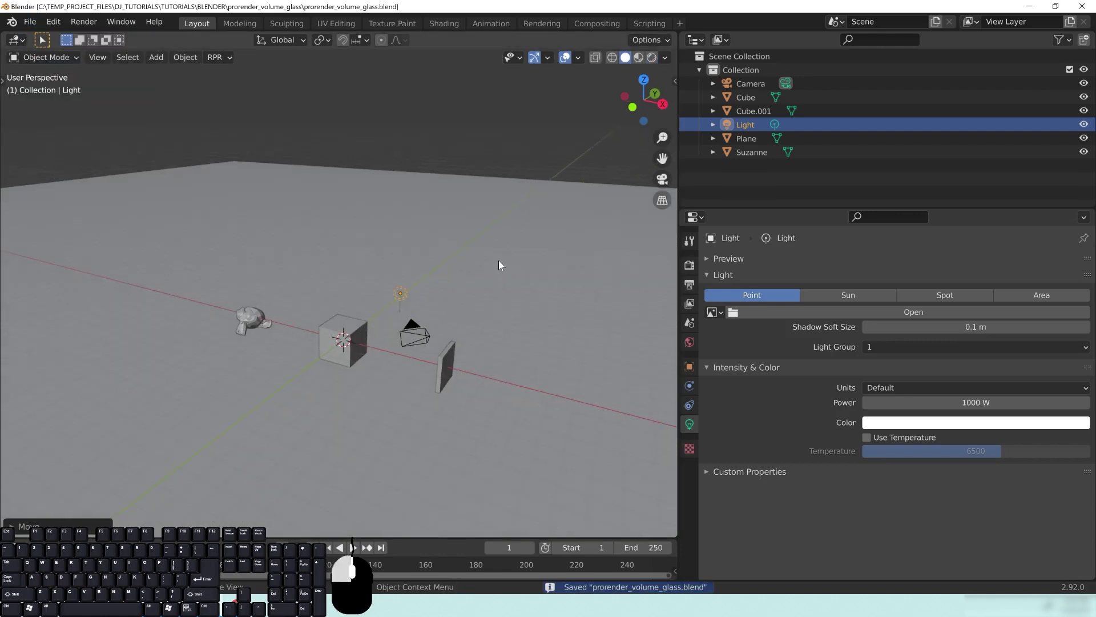
# Show the Plane's material in a side Shader Editor and add Image Texture and Mapping nodes.
pyautogui.click(499, 265)
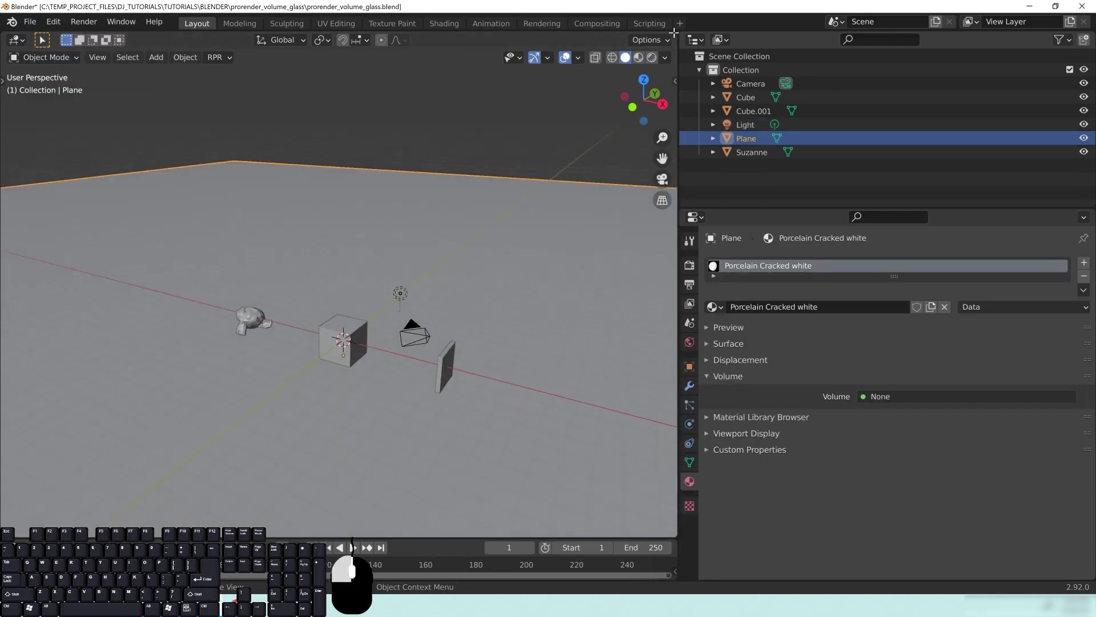
pyautogui.moveTo(674, 33); pyautogui.dragTo(362, 86)
pyautogui.click(377, 40)
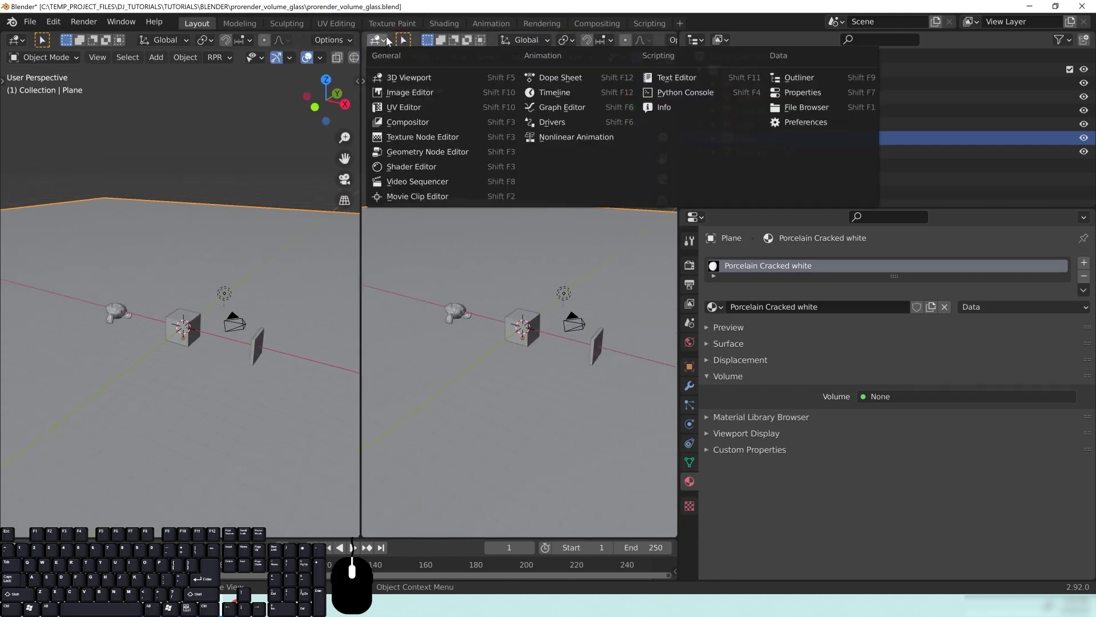
pyautogui.click(410, 171)
pyautogui.scroll(6, 428, 343)
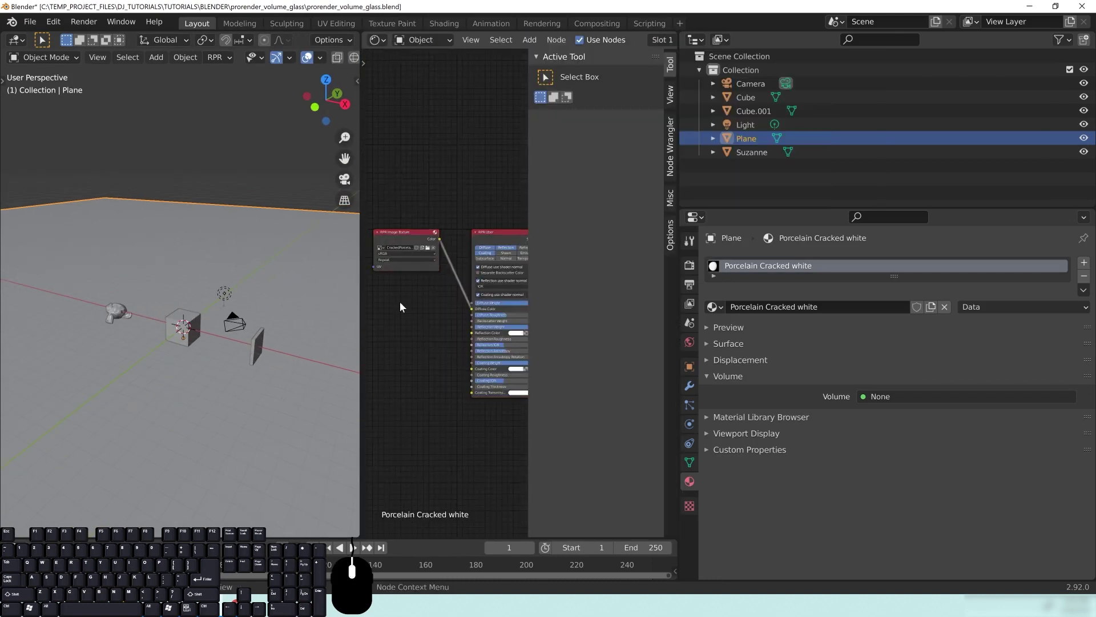
pyautogui.moveTo(400, 306); pyautogui.dragTo(488, 278, button='middle')
pyautogui.click(478, 205)
pyautogui.hotkey('ctrl', 't')
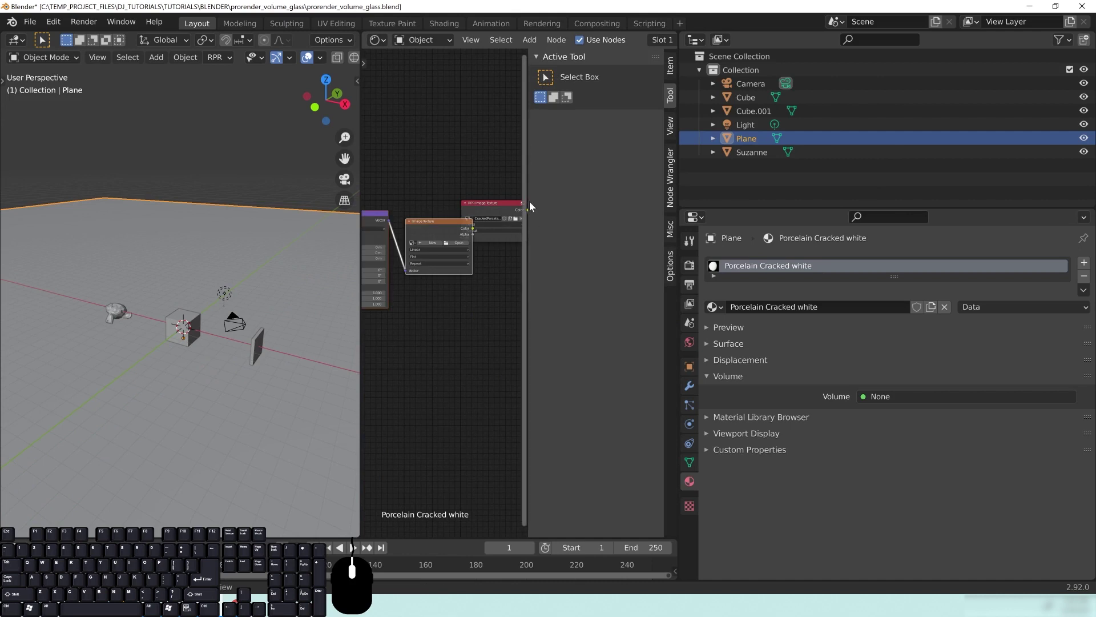
pyautogui.press('n')
# Switch the viewport to rendered shading and set the Mapping scale to 10.
pyautogui.press('z')
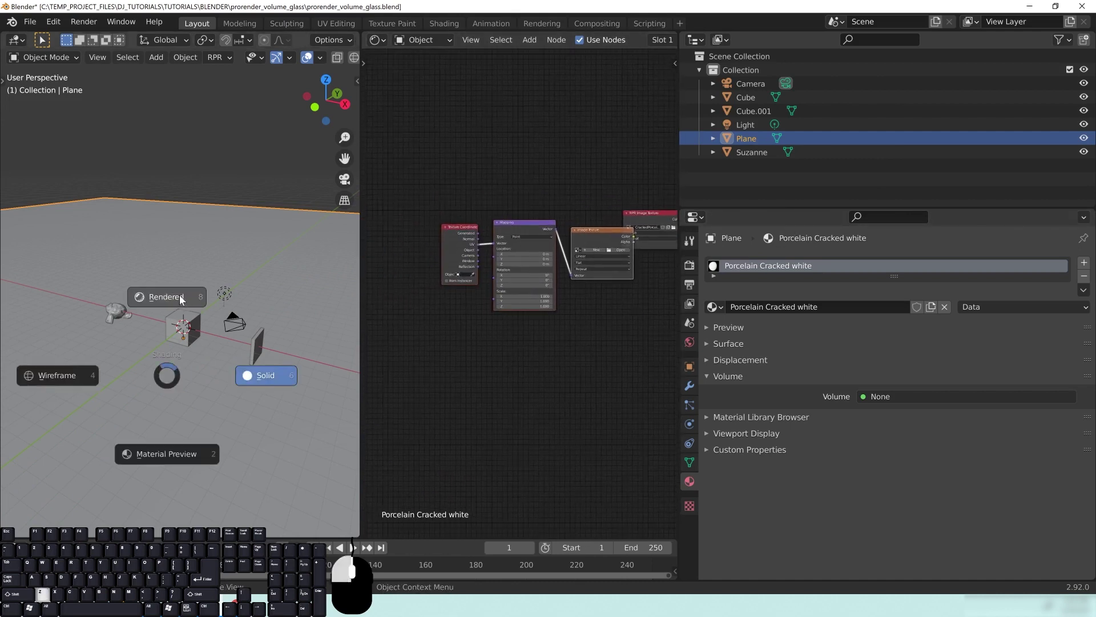
pyautogui.click(212, 316)
pyautogui.moveTo(574, 350); pyautogui.dragTo(563, 362, button='middle')
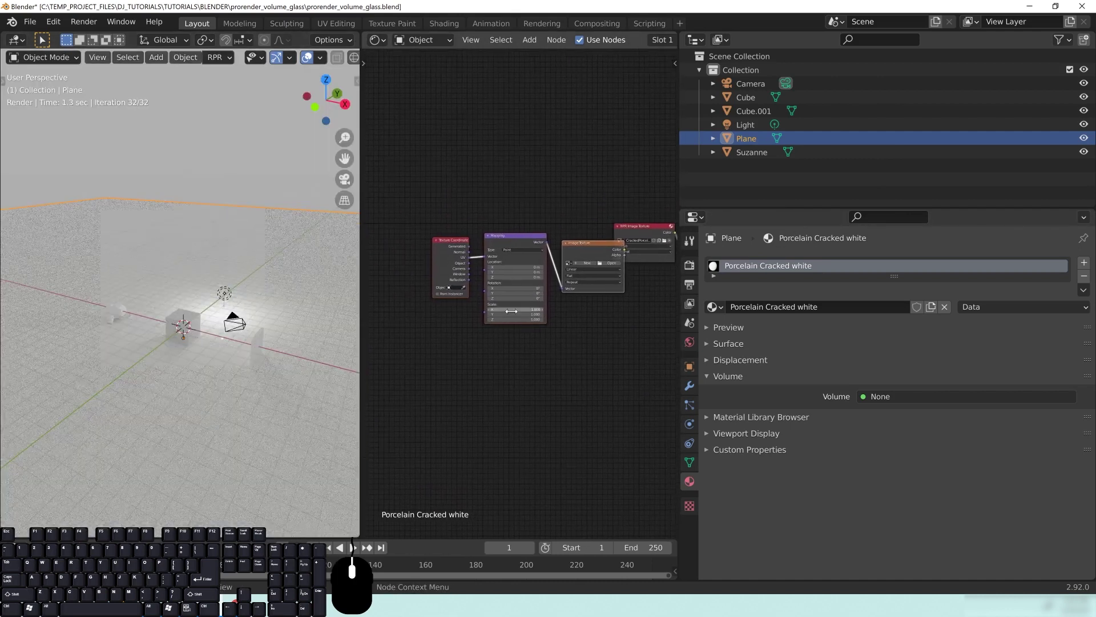
pyautogui.write('0')
pyautogui.press('Tab')
pyautogui.write('10')
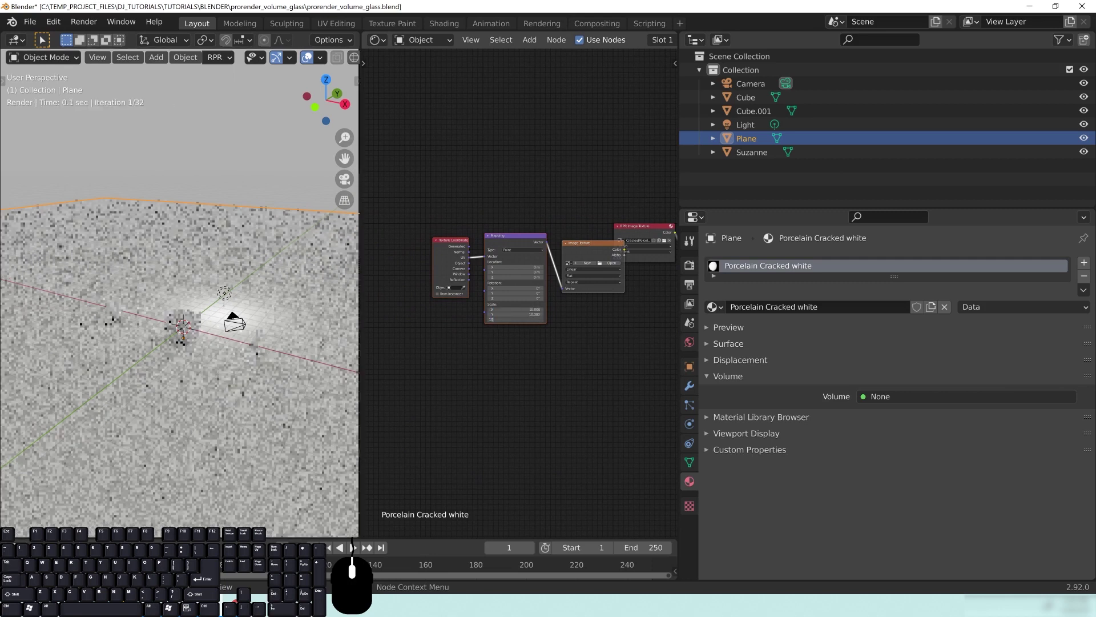
pyautogui.scroll(5, 197, 405)
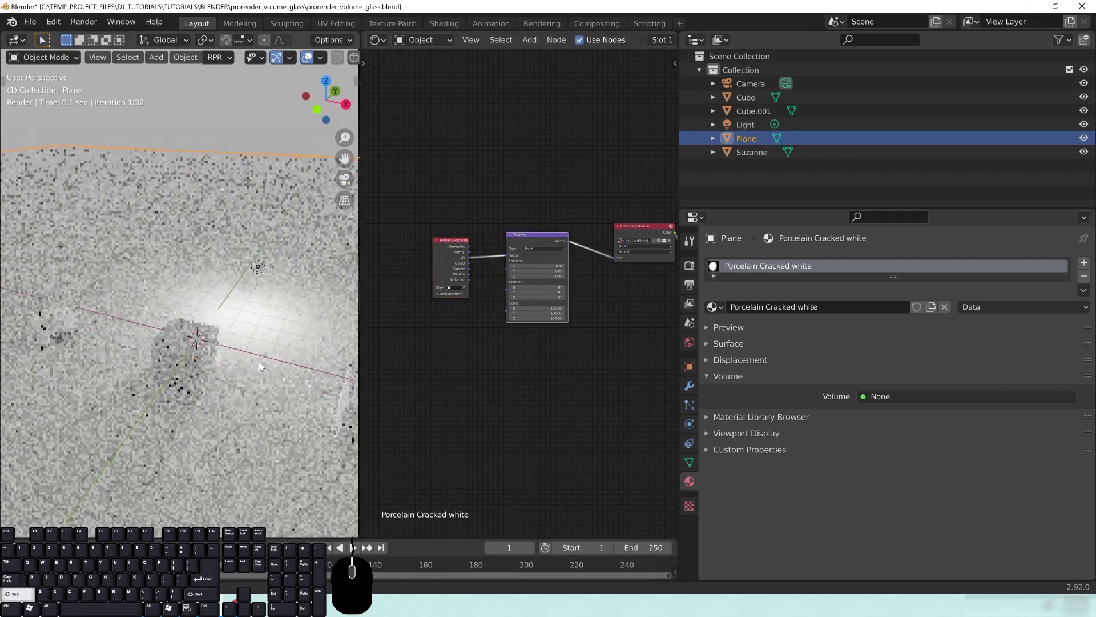
pyautogui.moveTo(258, 361); pyautogui.dragTo(223, 371, button='middle')
pyautogui.scroll(-4, 211, 354)
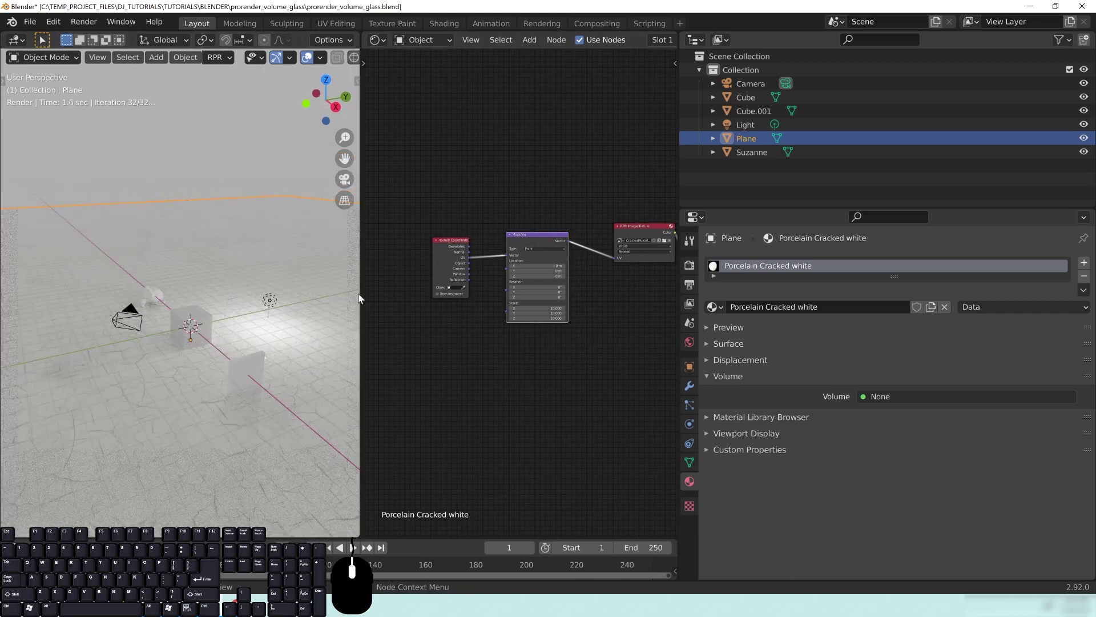
# Widen the node editor and the 3D viewport, then pan across the scene.
pyautogui.moveTo(679, 189); pyautogui.dragTo(964, 214)
pyautogui.moveTo(362, 228); pyautogui.dragTo(615, 234)
pyautogui.keyDown('shift'); pyautogui.moveTo(329, 380); pyautogui.dragTo(332, 324, button='middle'); pyautogui.keyUp('shift')
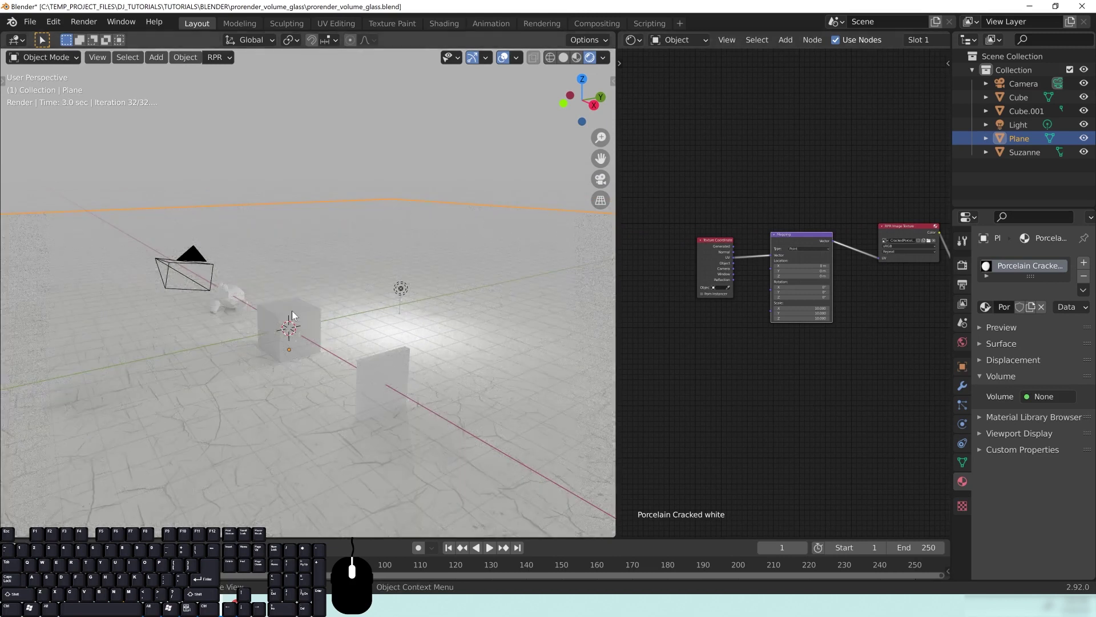
pyautogui.click(288, 334)
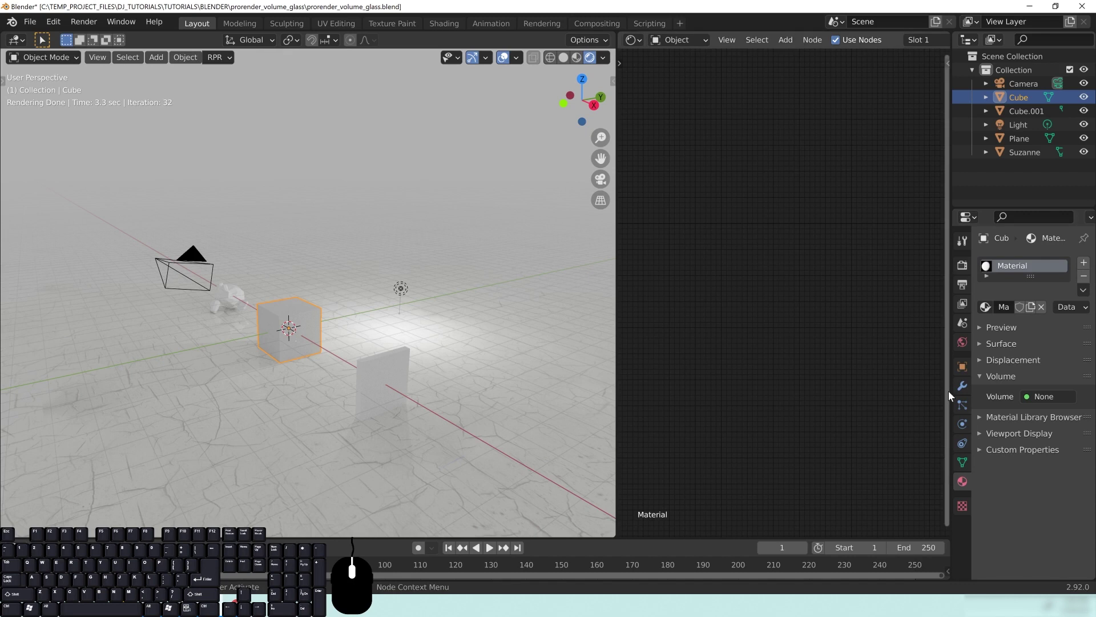
# Import the Glass Antique material from the library's Glass category onto the cube.
pyautogui.moveTo(950, 388); pyautogui.dragTo(797, 389)
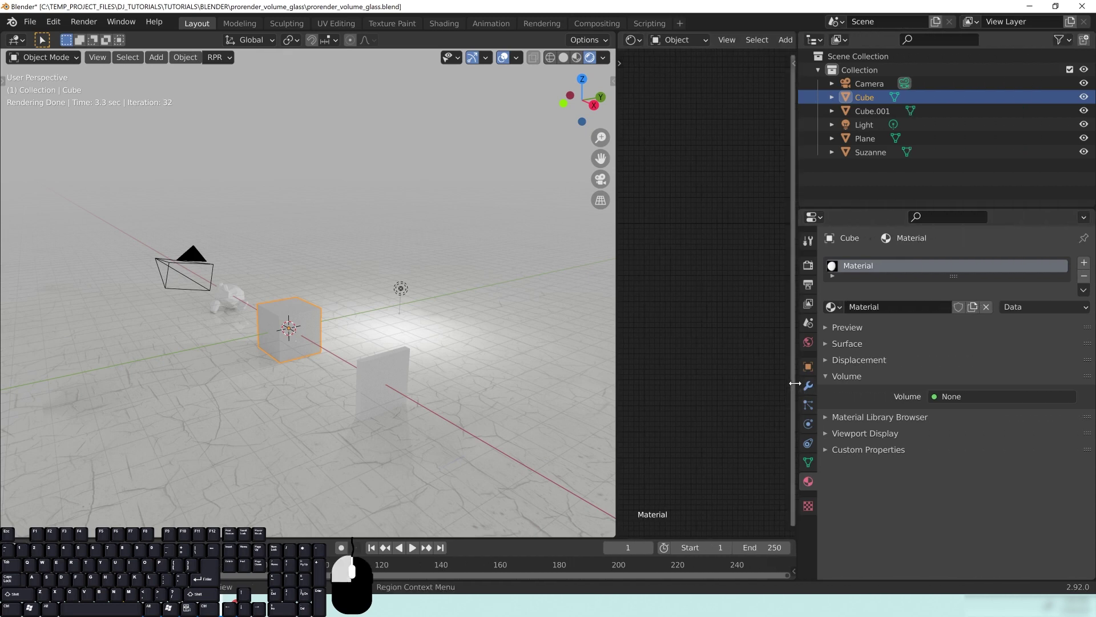
pyautogui.click(875, 417)
pyautogui.click(953, 452)
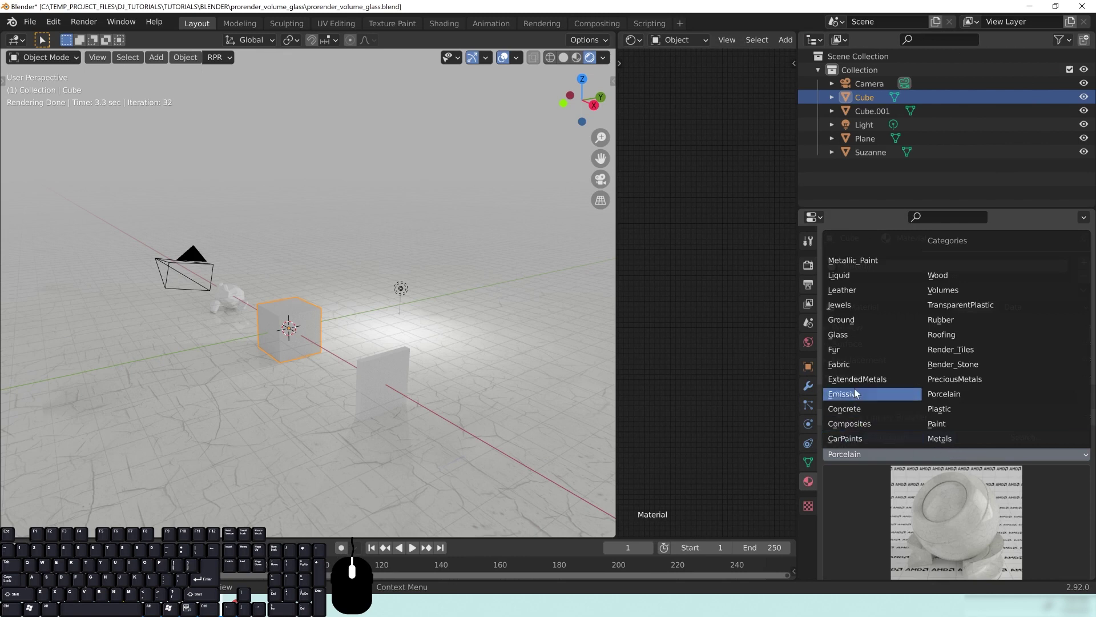
pyautogui.click(847, 337)
pyautogui.scroll(-3, 971, 459)
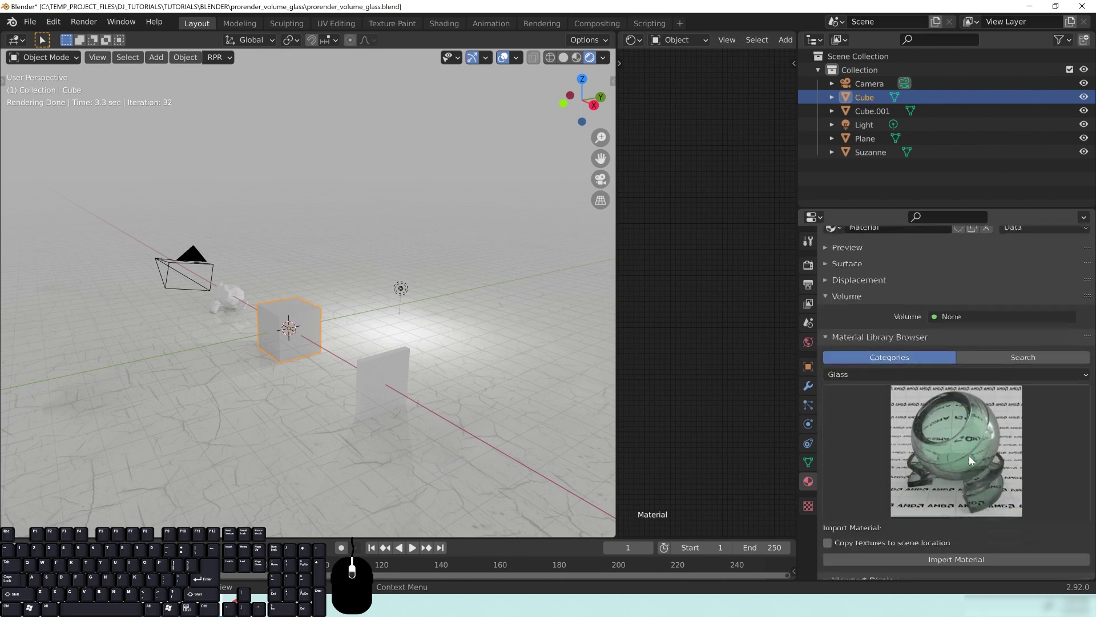
pyautogui.scroll(-1, 965, 451)
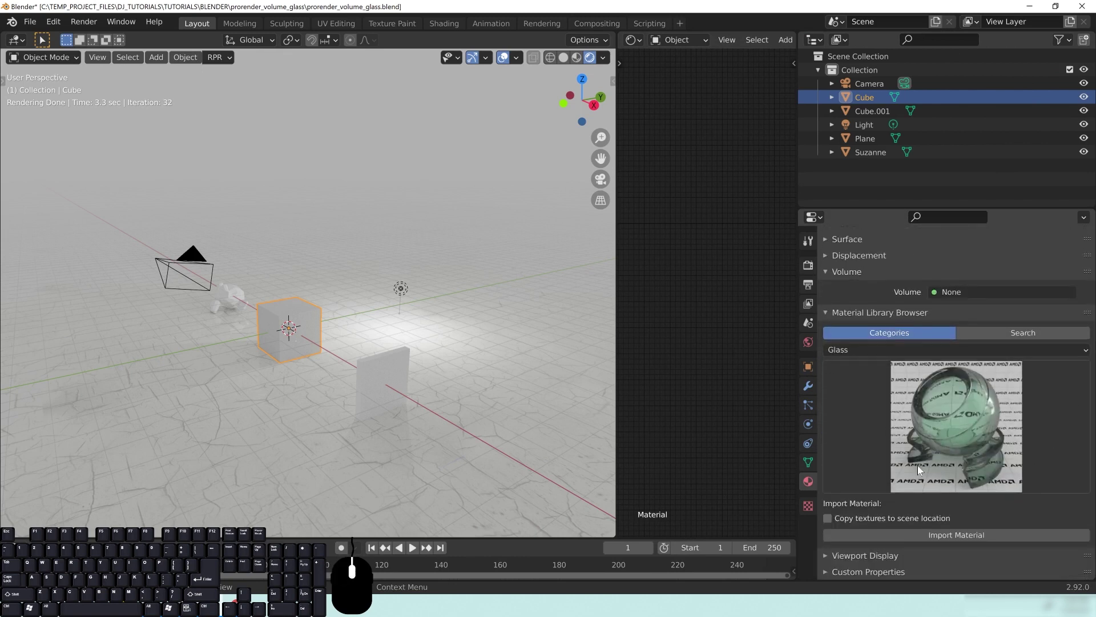
pyautogui.click(981, 535)
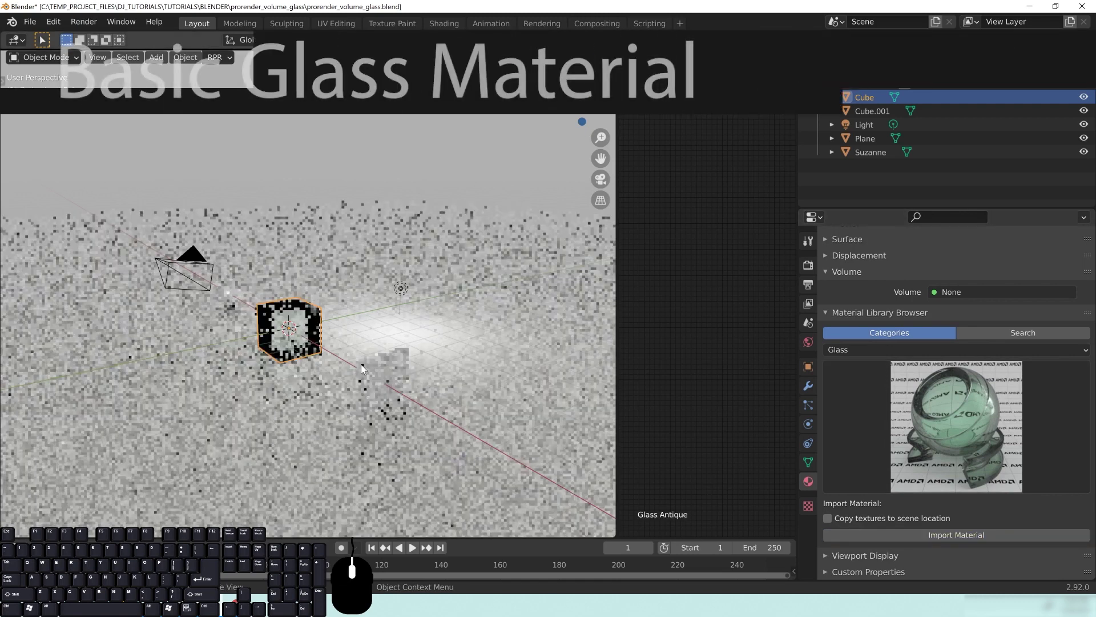
# Link the cube's Glass Antique material to the glass pane and Suzanne.
pyautogui.click(385, 358)
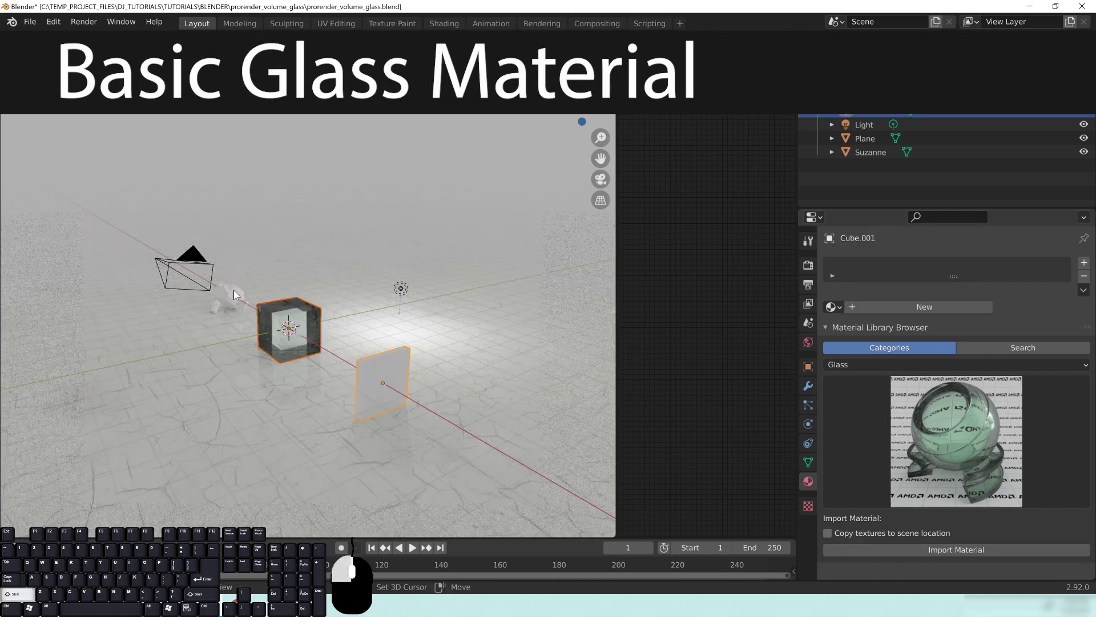
pyautogui.keyDown('shift'); pyautogui.click(234, 294); pyautogui.keyUp('shift')
pyautogui.keyDown('shift'); pyautogui.click(298, 317); pyautogui.keyUp('shift')
pyautogui.hotkey('ctrl', 'l')
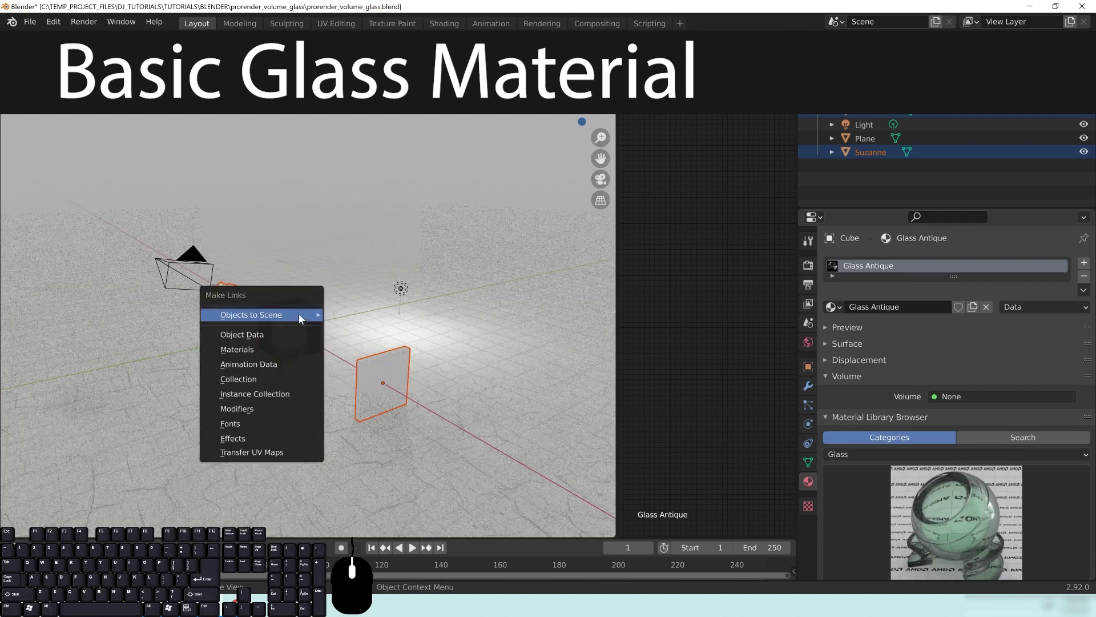
pyautogui.click(255, 348)
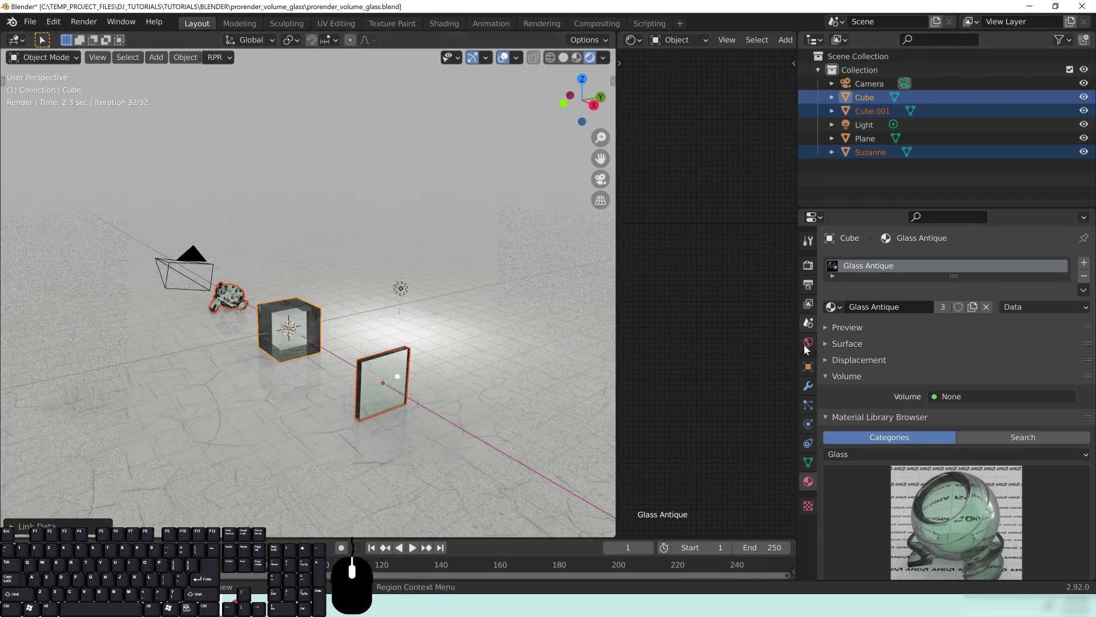
pyautogui.click(807, 343)
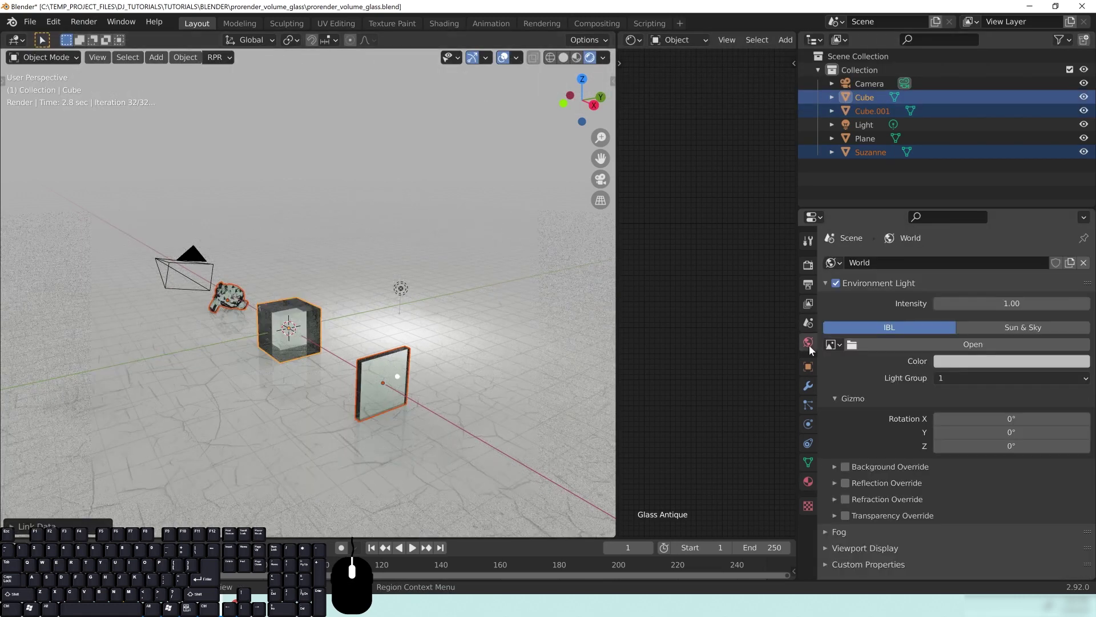
# Switch the world's environment light from IBL to Sun & Sky and view the scene from the opposite side.
pyautogui.click(1022, 328)
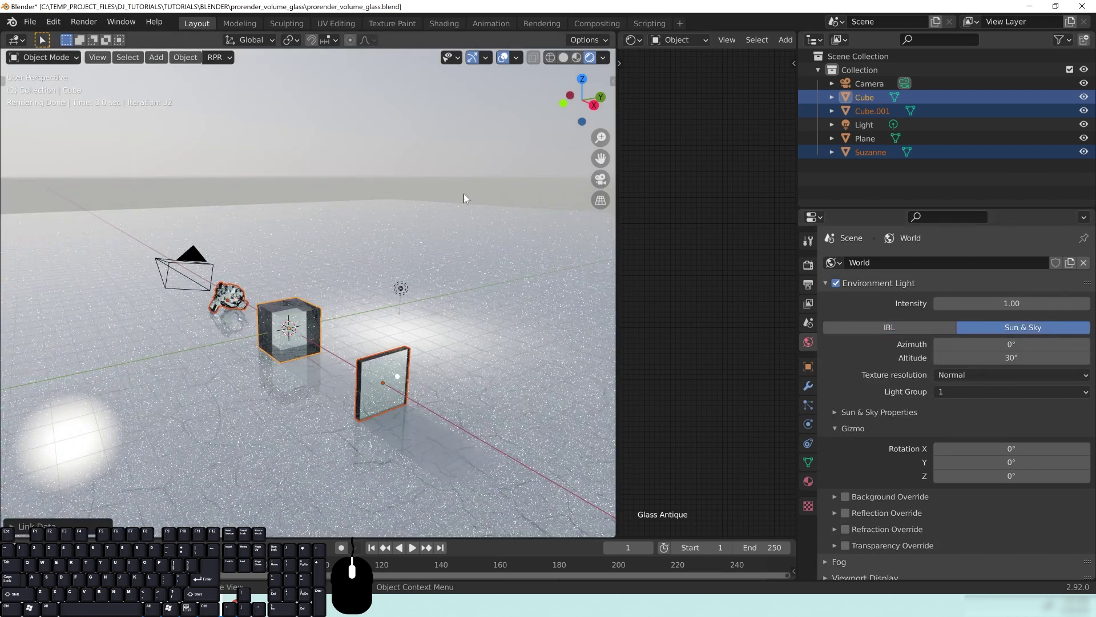
pyautogui.moveTo(334, 343)
pyautogui.mouseDown(button='middle')
pyautogui.moveTo(330, 358)
pyautogui.moveTo(395, 361)
pyautogui.moveTo(338, 372)
pyautogui.moveTo(320, 355)
pyautogui.mouseUp(button='middle')
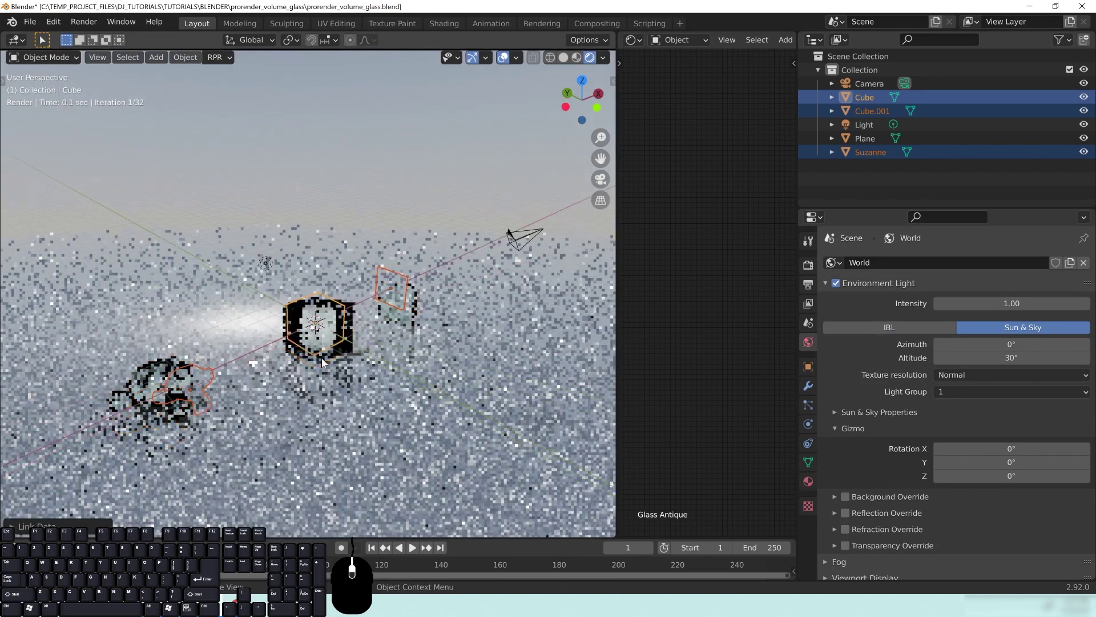
pyautogui.scroll(-2, 325, 356)
# Save the file and bring the floor Plane's material nodes into view.
pyautogui.hotkey('ctrl', 's')
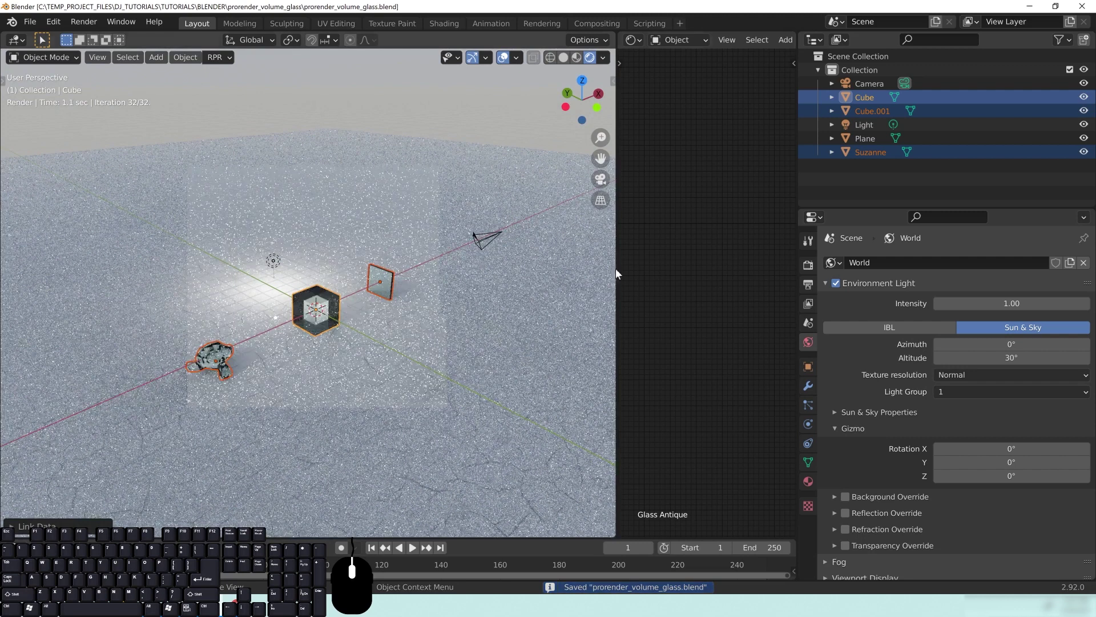
pyautogui.moveTo(615, 268); pyautogui.dragTo(484, 274)
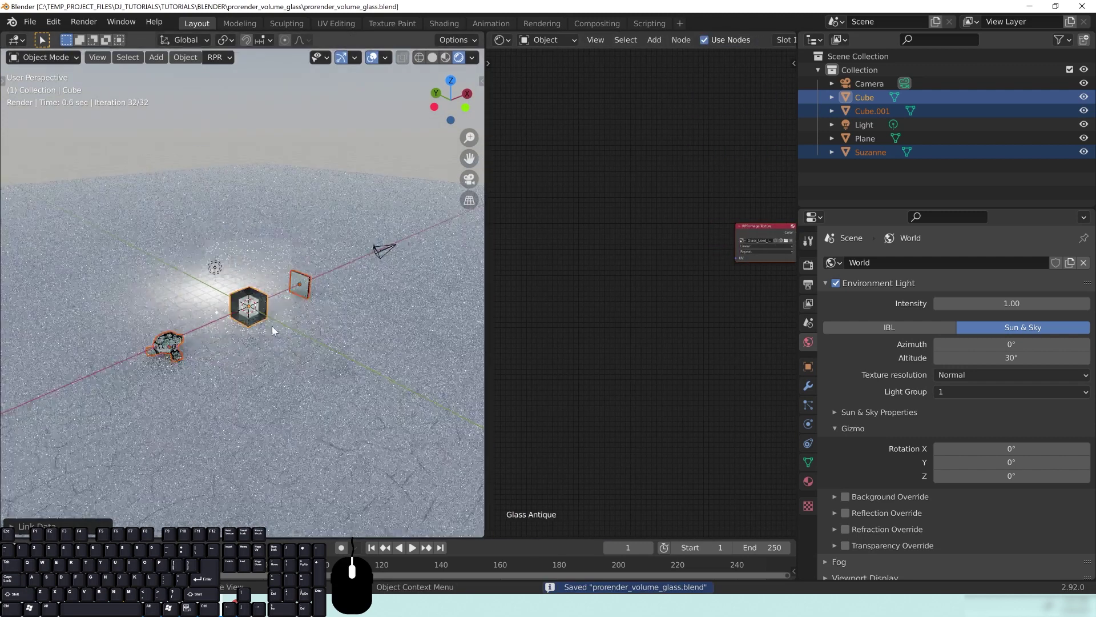
pyautogui.scroll(5, 272, 326)
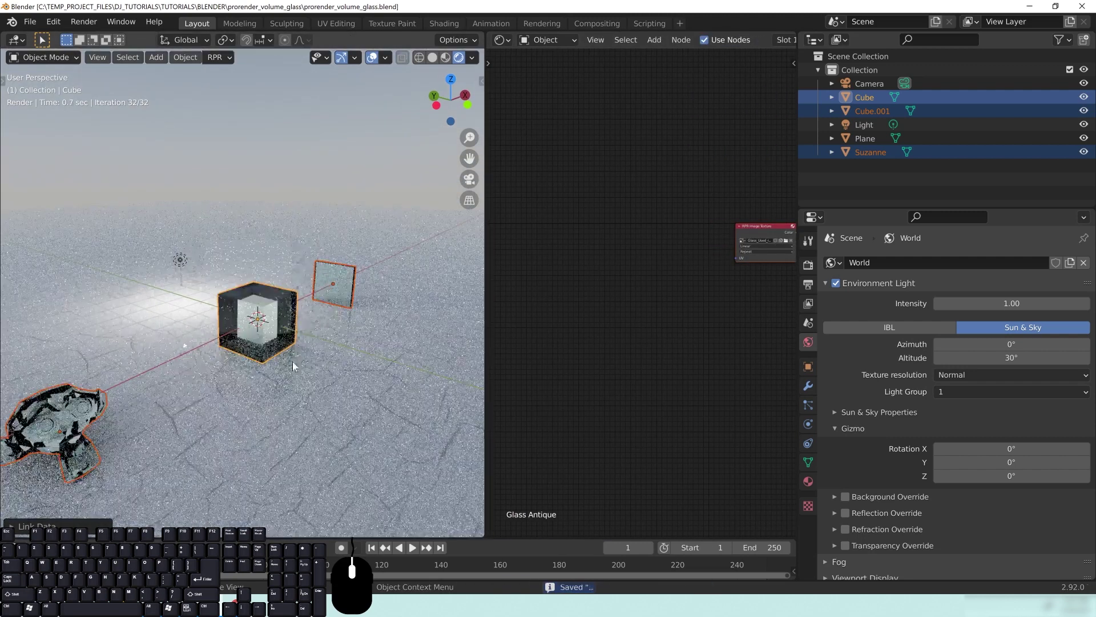
pyautogui.click(384, 388)
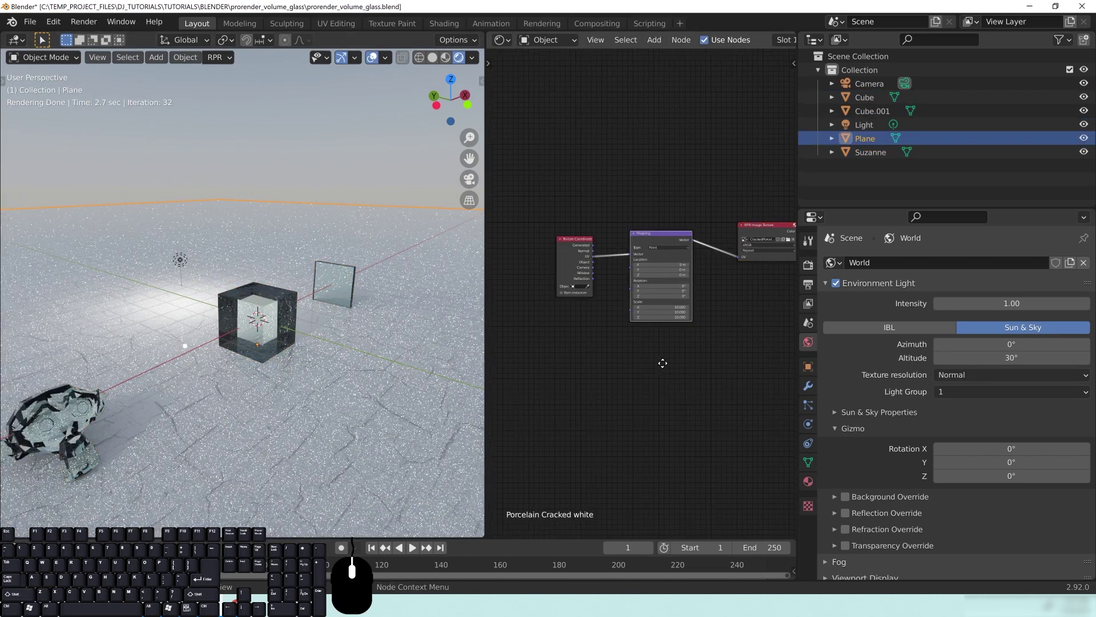
pyautogui.moveTo(662, 363); pyautogui.dragTo(556, 368, button='middle')
pyautogui.scroll(2, 746, 384)
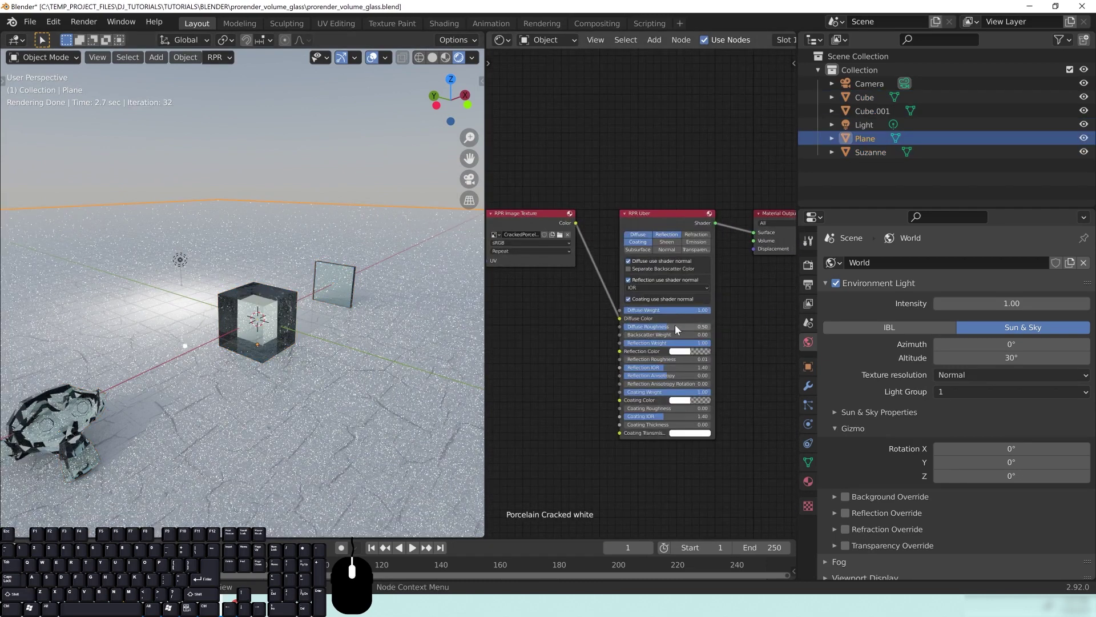
# Set the floor material's Diffuse Roughness and Reflection Roughness both to 1.00.
pyautogui.press('Return')
pyautogui.click(679, 359)
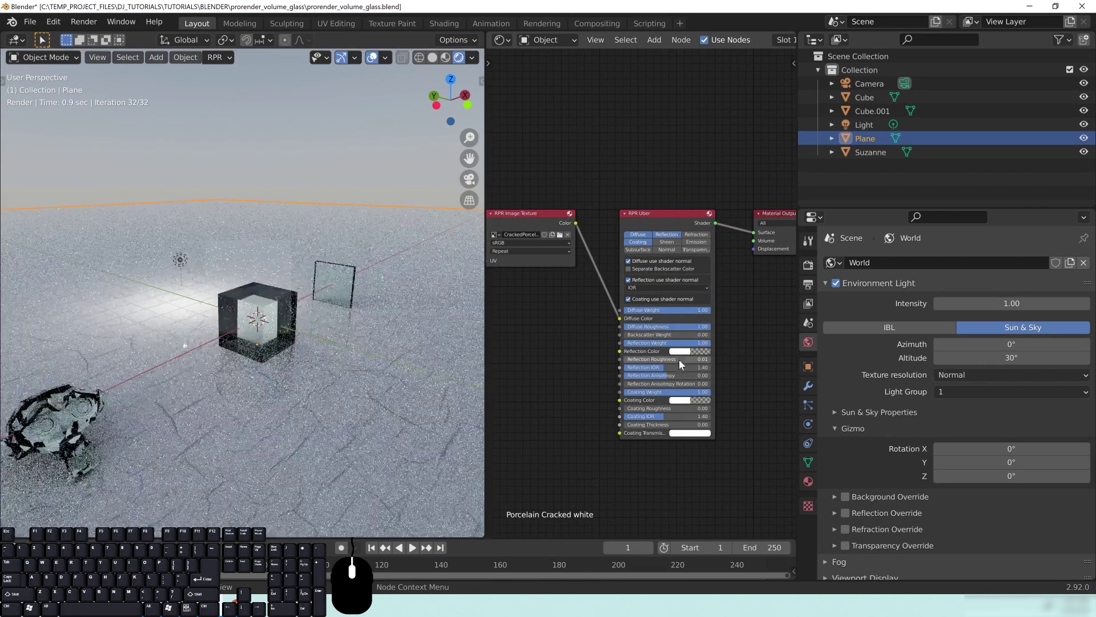
pyautogui.write('0.7')
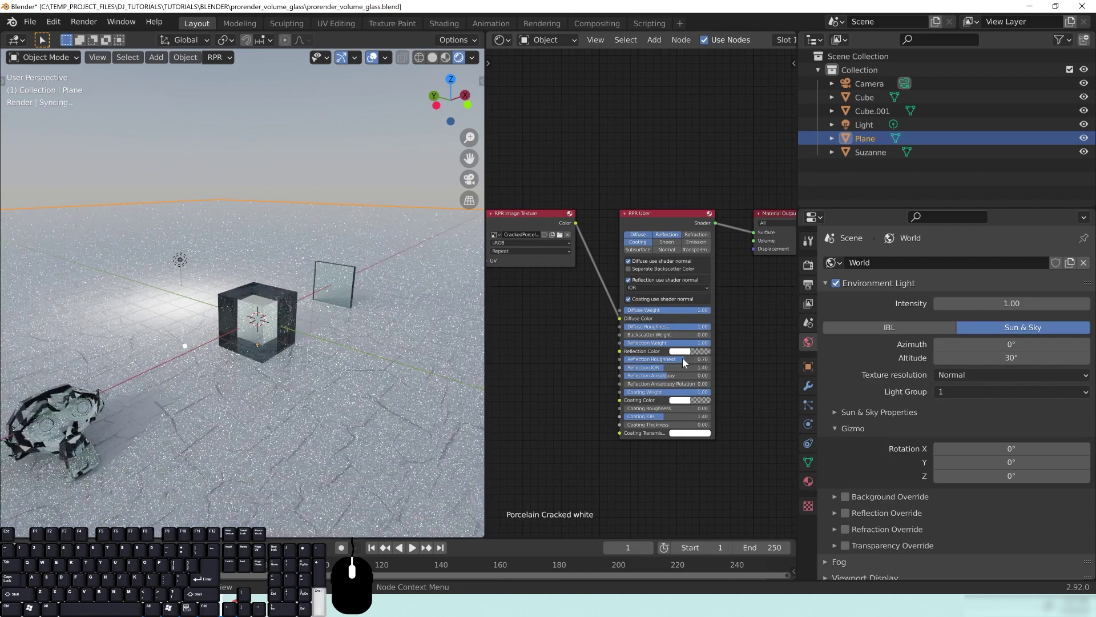
pyautogui.press('Return')
pyautogui.click(683, 357)
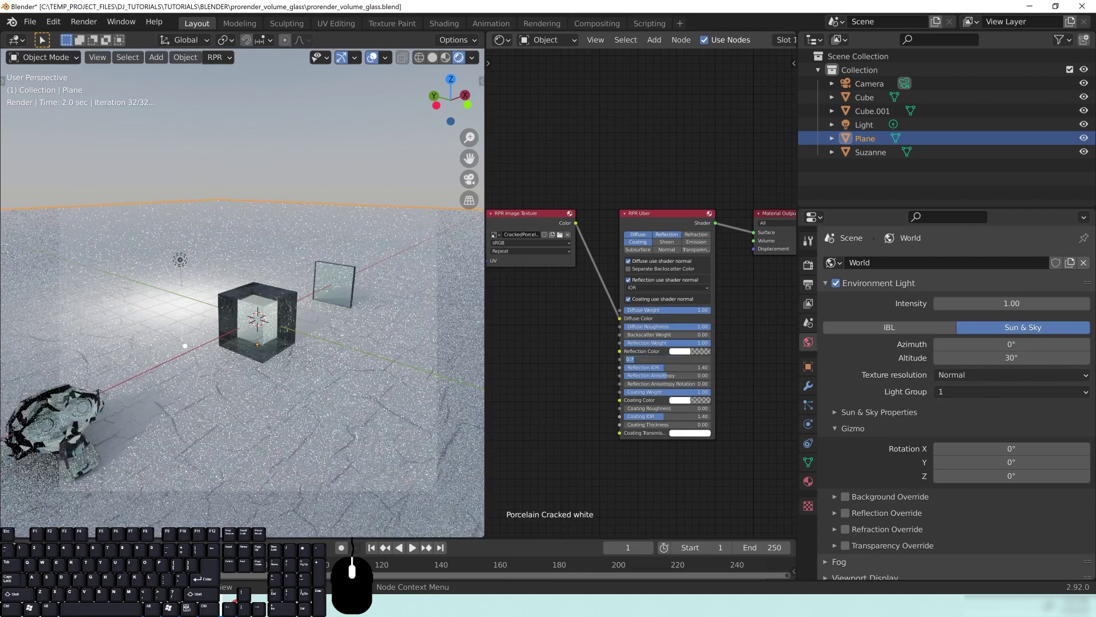
pyautogui.write('1')
pyautogui.press('Return')
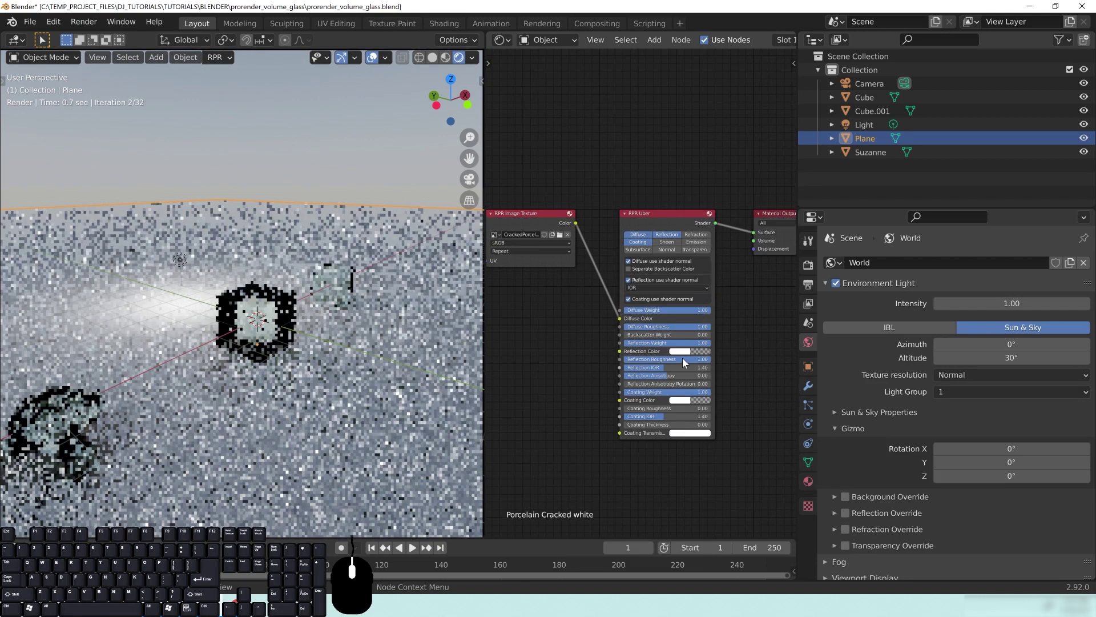
pyautogui.moveTo(314, 361); pyautogui.dragTo(291, 371, button='middle')
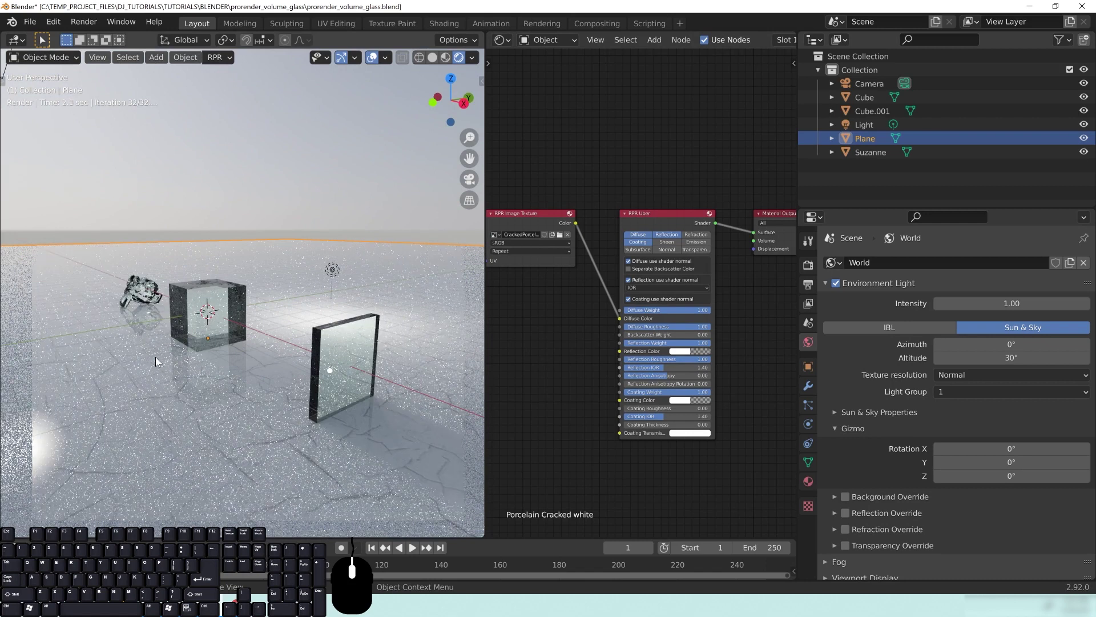
# Select the glass pane and enable Allow Caustics on its RPR Uber node.
pyautogui.click(337, 338)
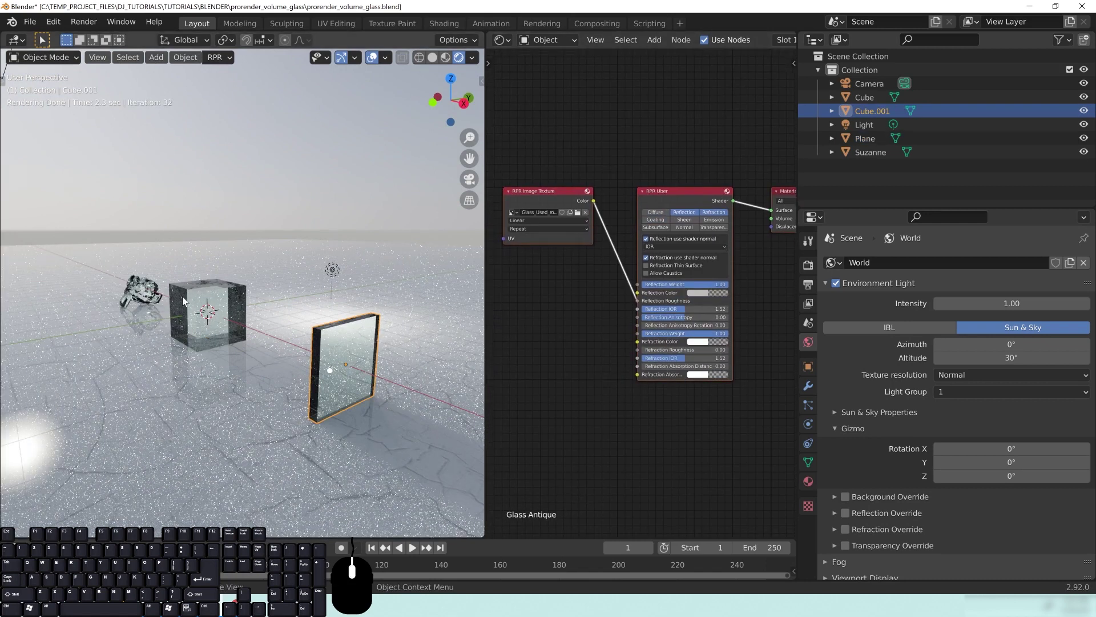
pyautogui.keyDown('shift'); pyautogui.moveTo(251, 346); pyautogui.dragTo(229, 320, button='middle'); pyautogui.keyUp('shift')
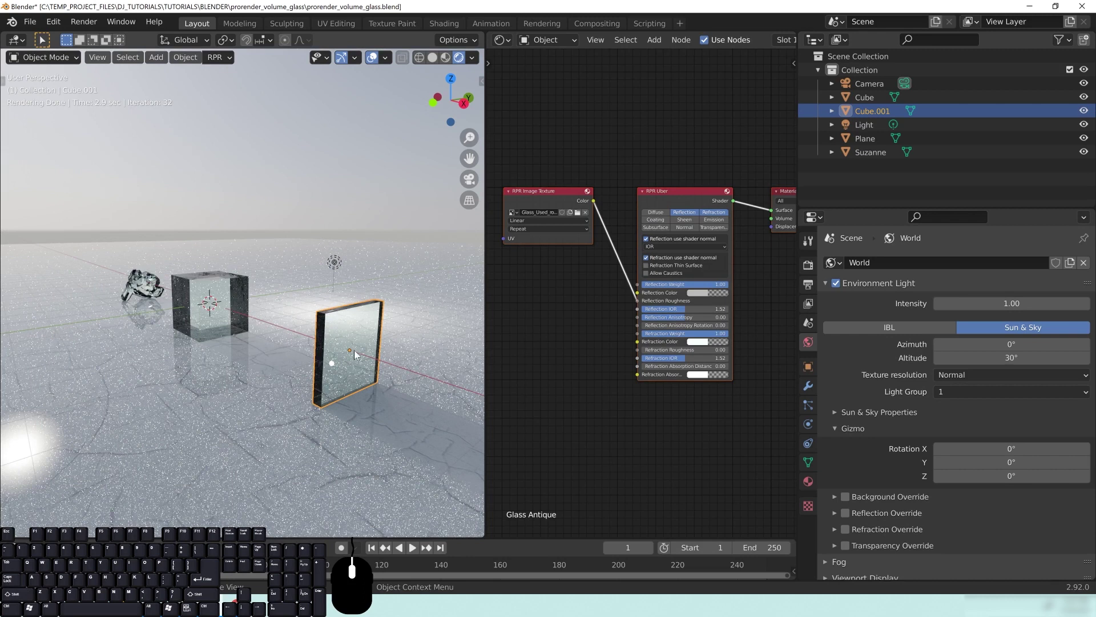
pyautogui.click(651, 275)
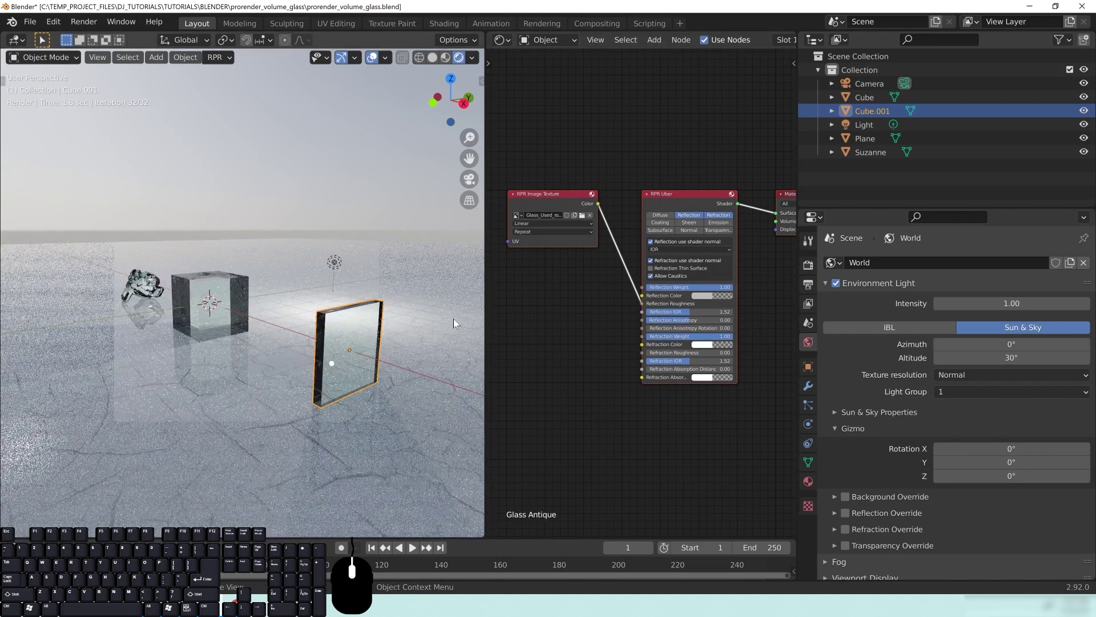
pyautogui.click(351, 274)
pyautogui.moveTo(351, 274)
pyautogui.mouseDown(button='middle')
pyautogui.moveTo(293, 286)
pyautogui.moveTo(364, 290)
pyautogui.mouseUp(button='middle')
# Move the Light close beside the glass cube and orbit to check the render.
pyautogui.press('g')
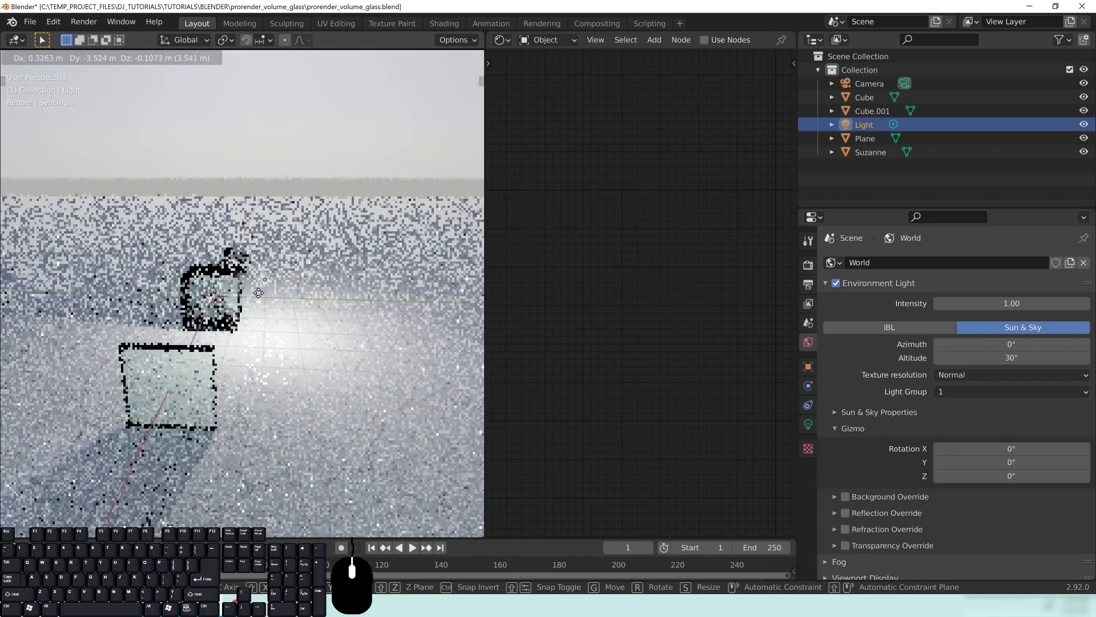
pyautogui.click(161, 365)
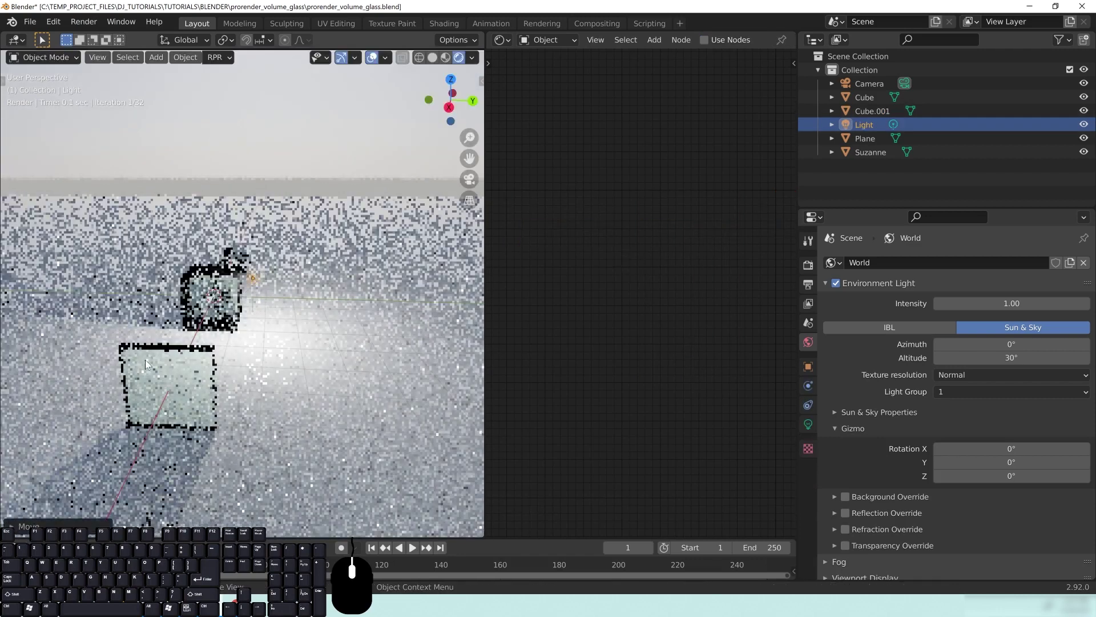
pyautogui.moveTo(145, 360); pyautogui.dragTo(315, 340, button='middle')
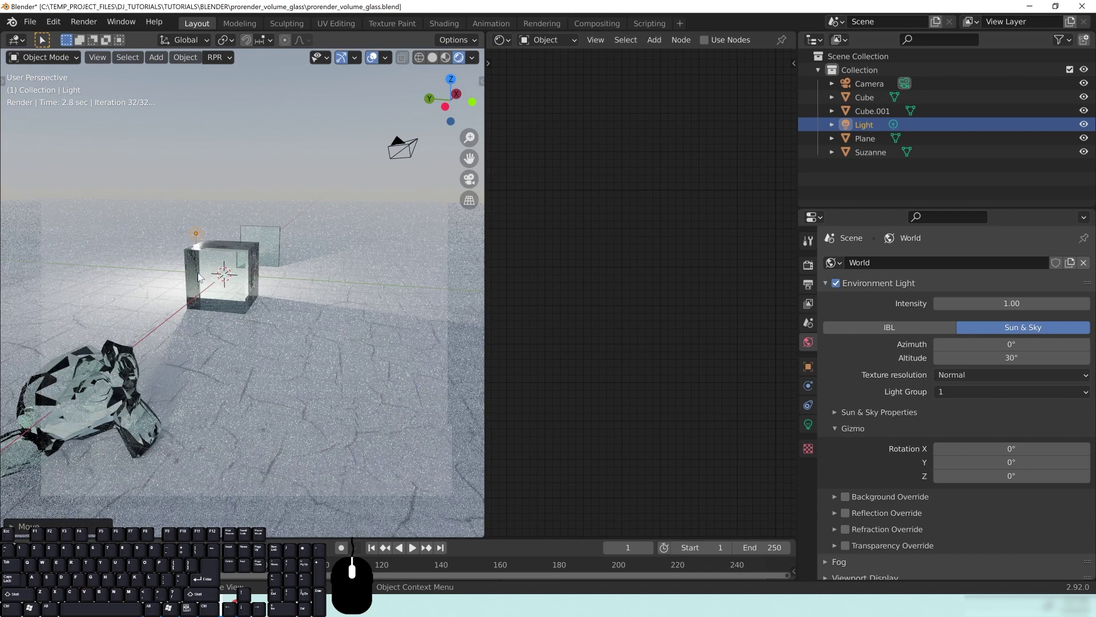
# Shade Suzanne smooth and add a level-2 Subdivision modifier with Ctrl+2.
pyautogui.click(106, 397)
pyautogui.rightClick(106, 397)
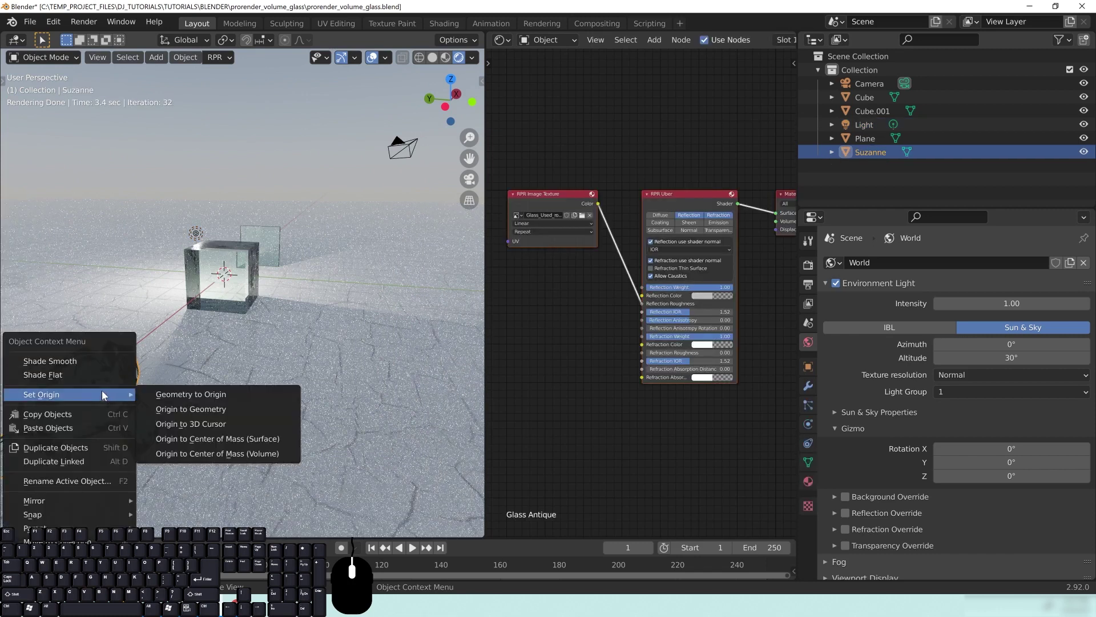
pyautogui.click(103, 361)
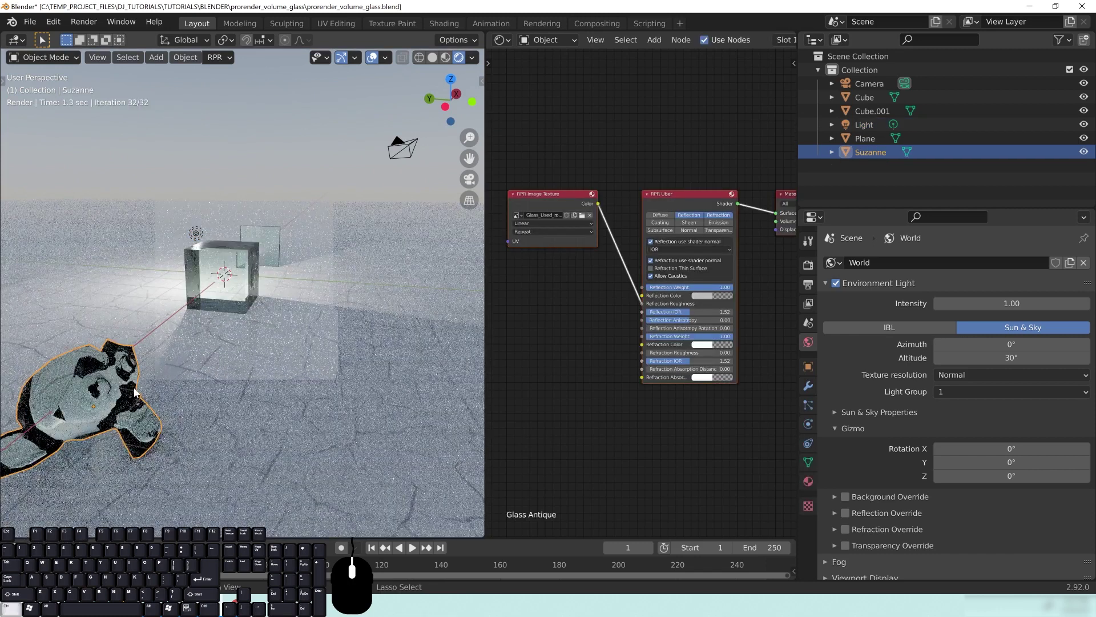
pyautogui.hotkey('ctrl', '2')
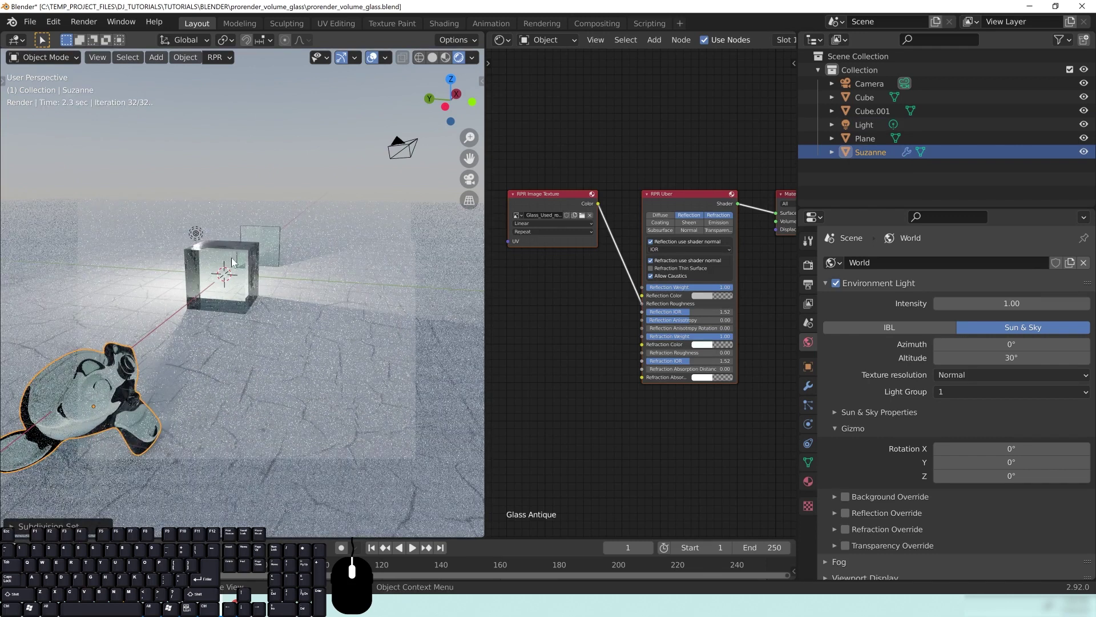
pyautogui.moveTo(603, 347); pyautogui.dragTo(597, 352, button='middle')
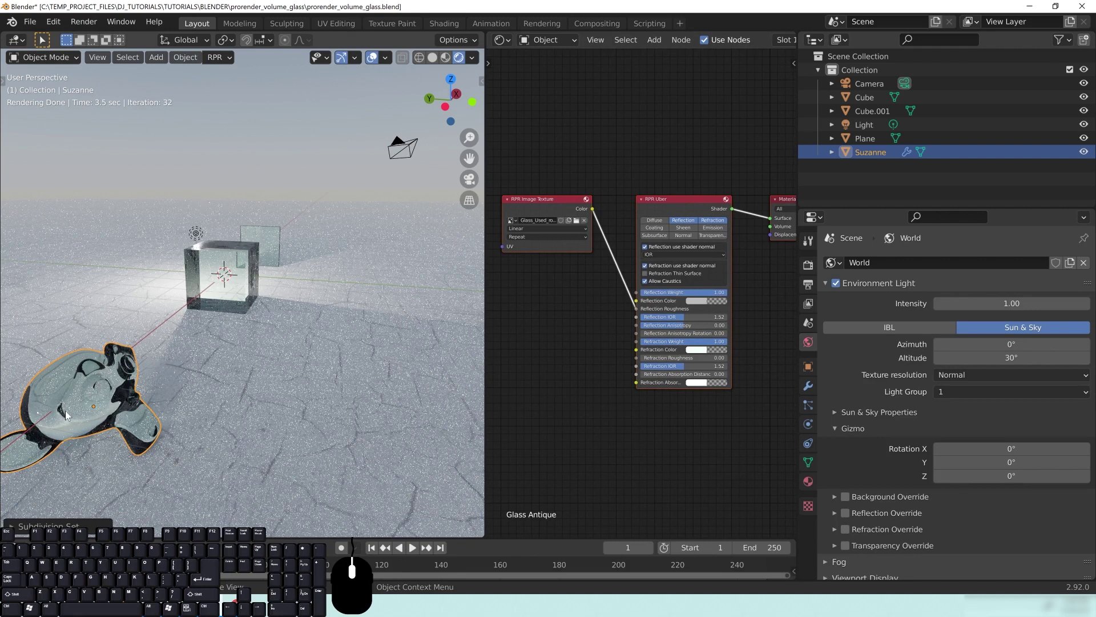
pyautogui.moveTo(350, 276); pyautogui.dragTo(236, 291, button='middle')
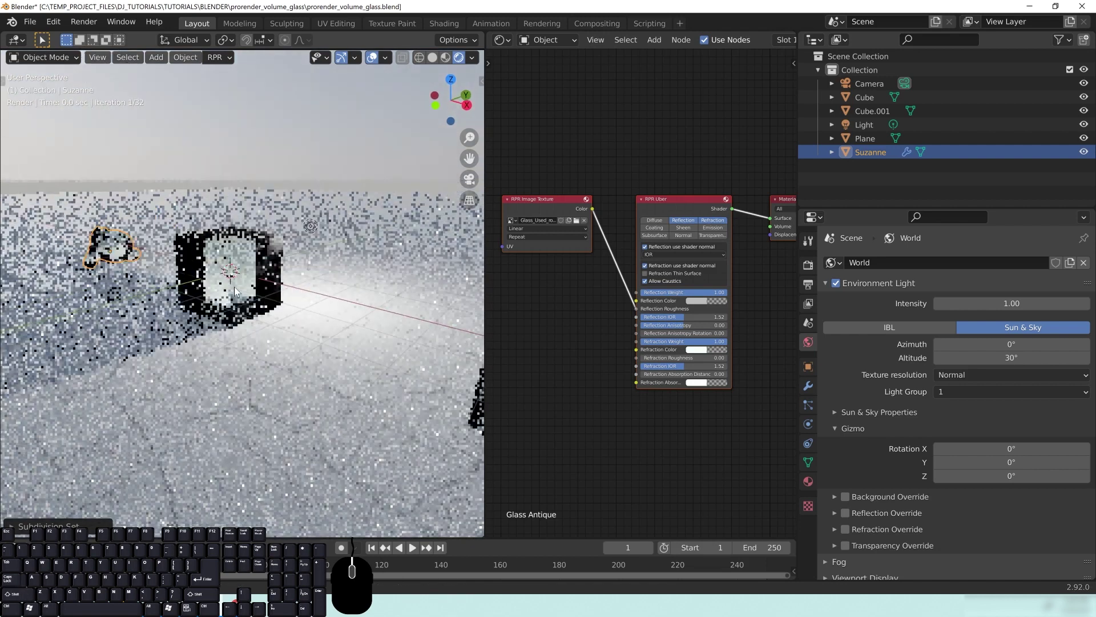
pyautogui.moveTo(195, 326); pyautogui.dragTo(214, 314, button='middle')
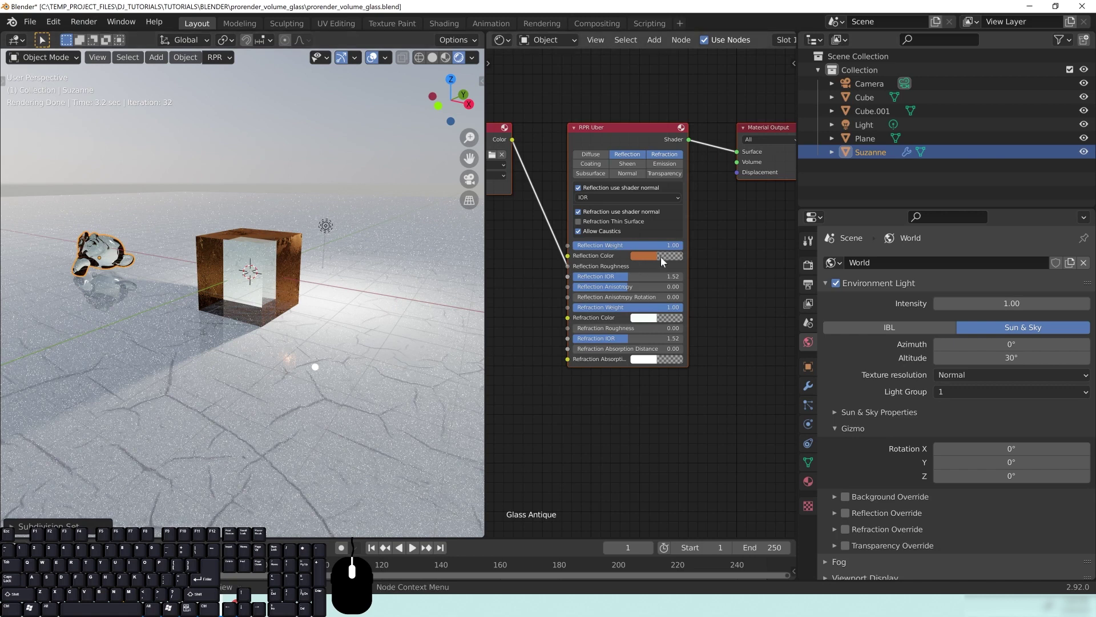
# Set the glass material's Refraction Color to light blue on the colour wheel.
pyautogui.click(646, 318)
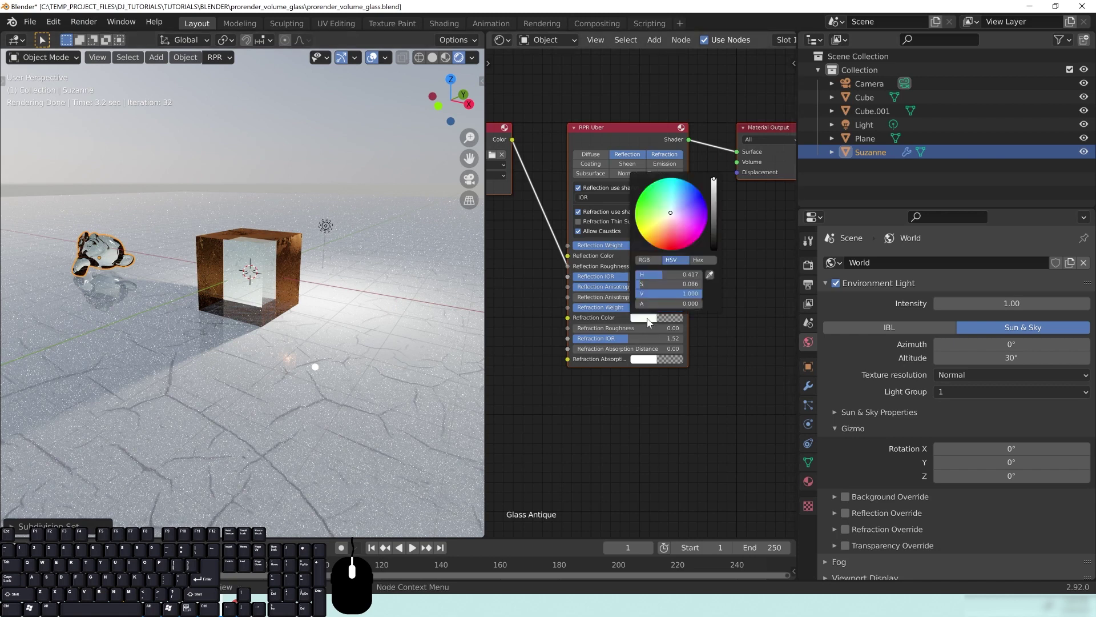
pyautogui.click(680, 210)
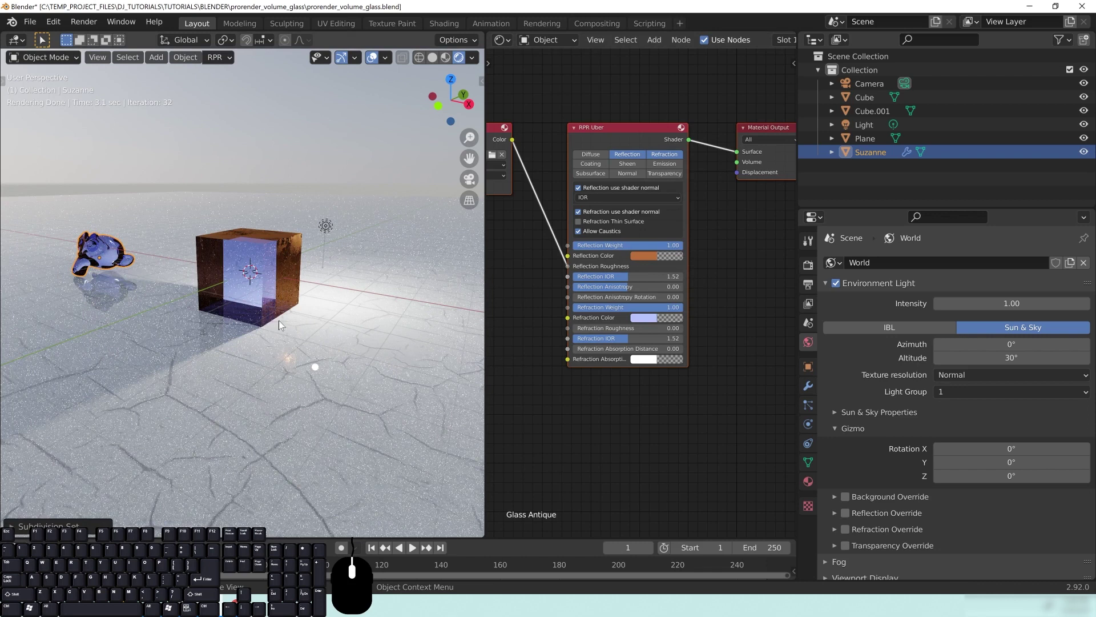
pyautogui.keyDown('shift'); pyautogui.scroll(-1, 624, 411); pyautogui.keyUp('shift')
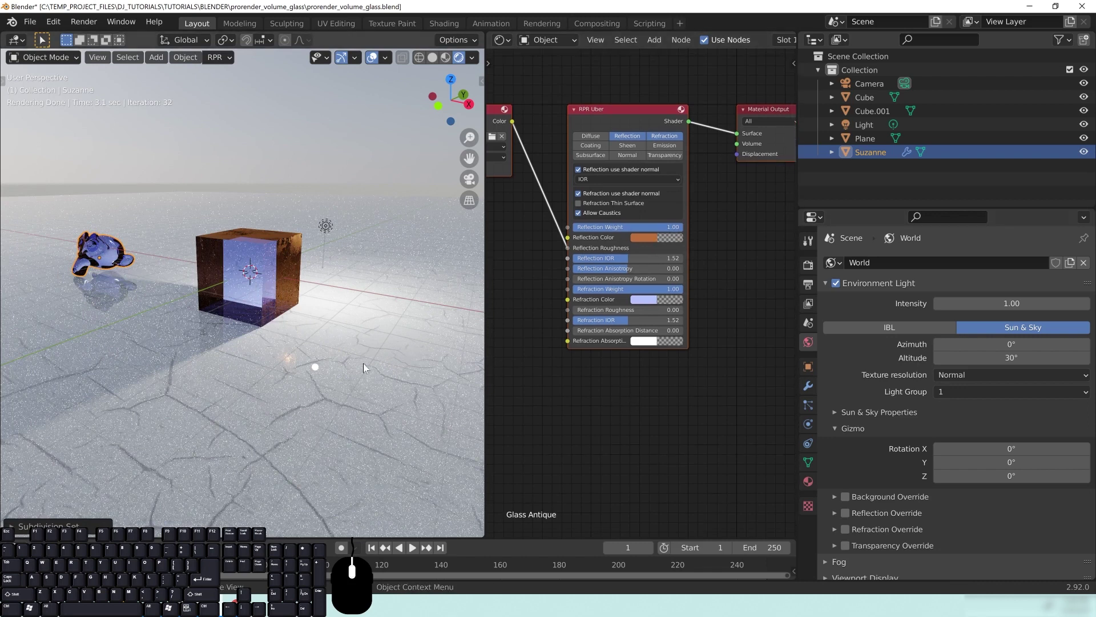
pyautogui.moveTo(141, 292); pyautogui.dragTo(201, 290, button='middle')
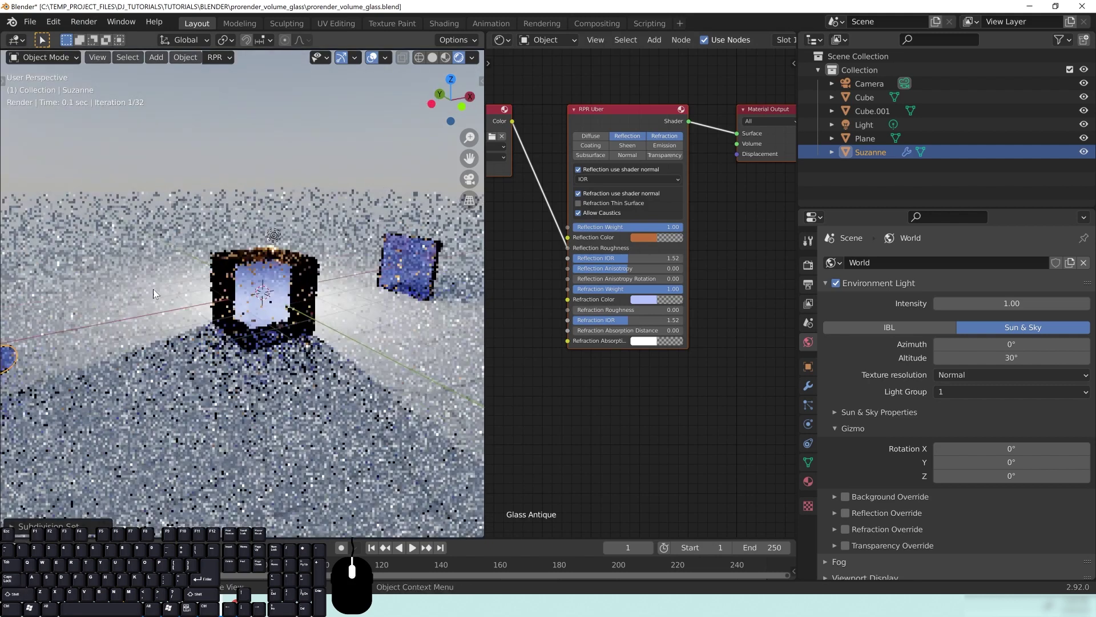
pyautogui.scroll(-2, 201, 290)
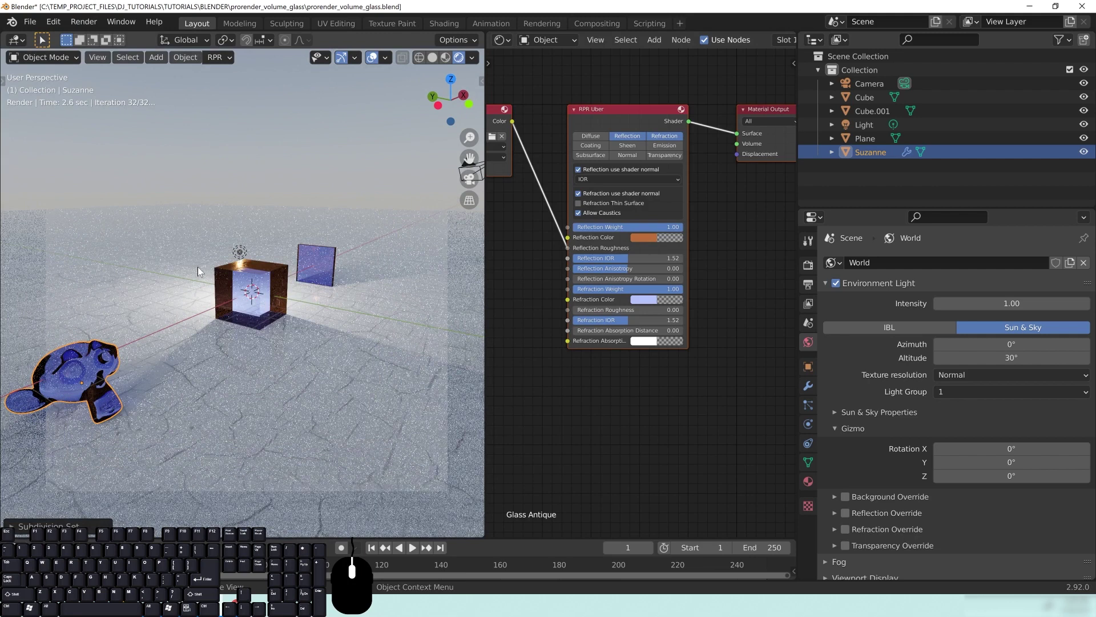
pyautogui.moveTo(197, 266); pyautogui.dragTo(234, 298, button='middle')
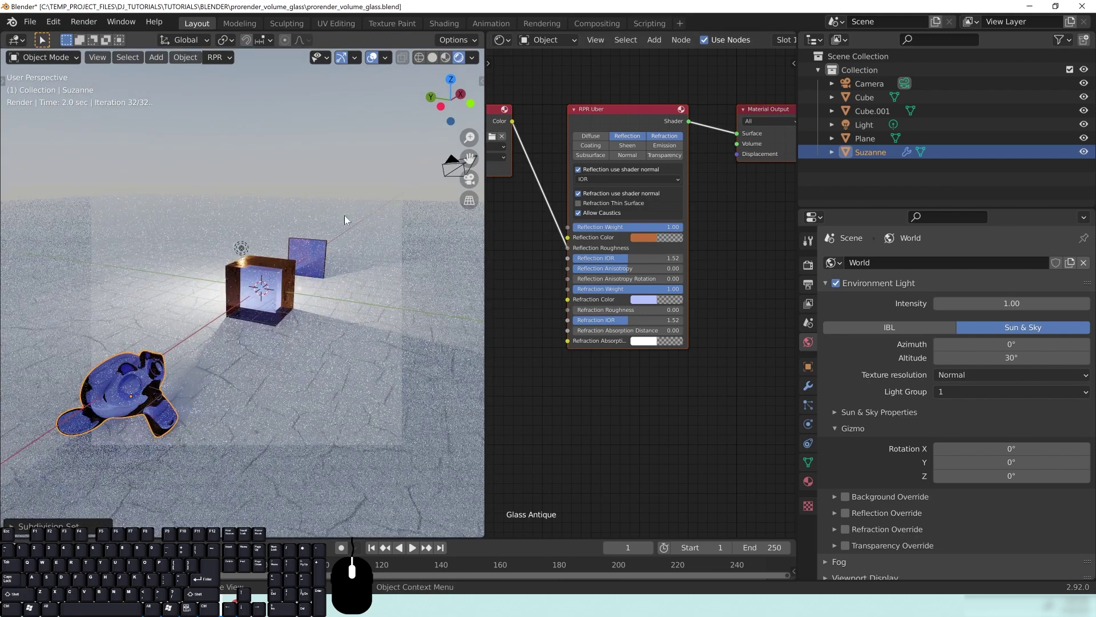
pyautogui.moveTo(243, 308)
pyautogui.mouseDown(button='middle')
pyautogui.moveTo(256, 323)
pyautogui.moveTo(238, 327)
pyautogui.moveTo(247, 345)
pyautogui.moveTo(306, 254)
pyautogui.moveTo(261, 310)
pyautogui.mouseUp(button='middle')
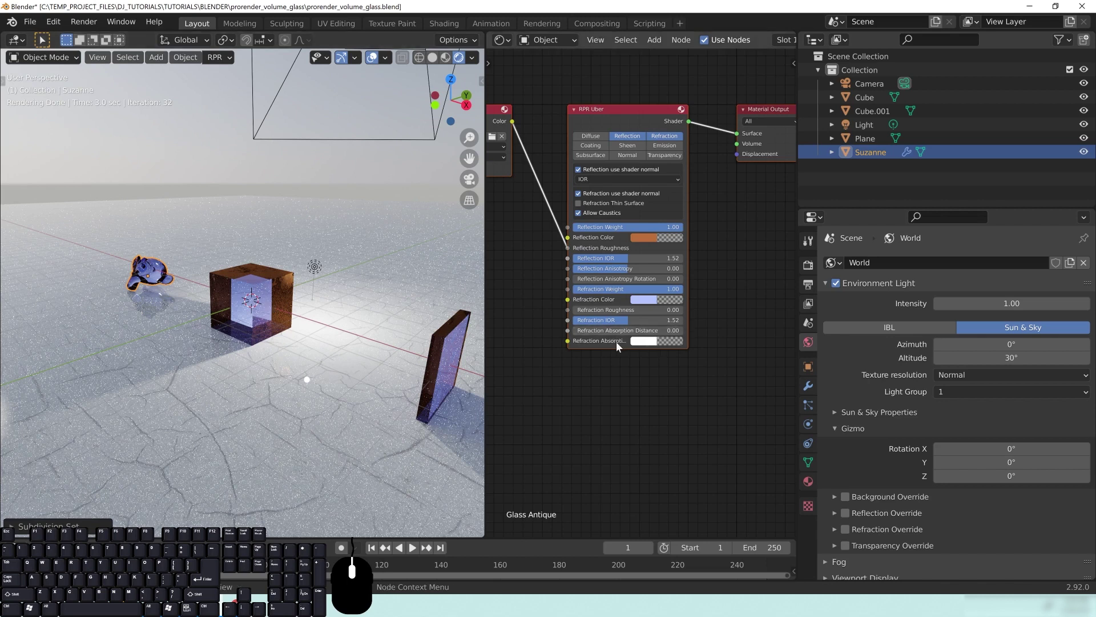
# Give the Glass Antique material a red refraction absorption colour at an absorption distance of 1.00.
pyautogui.scroll(2, 652, 433)
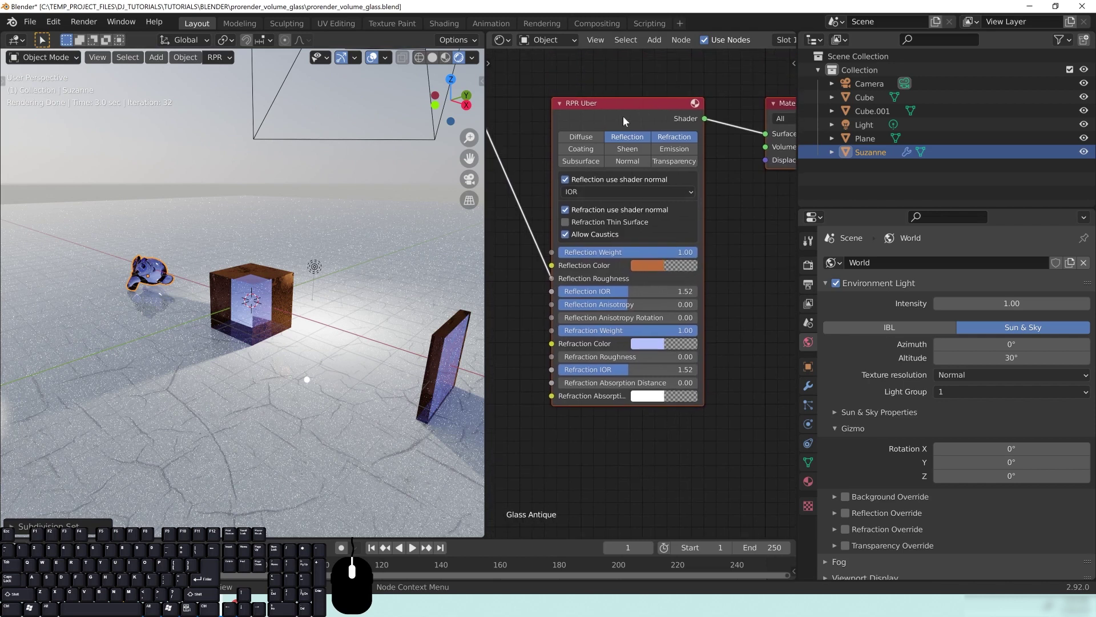
pyautogui.moveTo(608, 434); pyautogui.dragTo(616, 458, button='middle')
pyautogui.moveTo(560, 420); pyautogui.dragTo(503, 375)
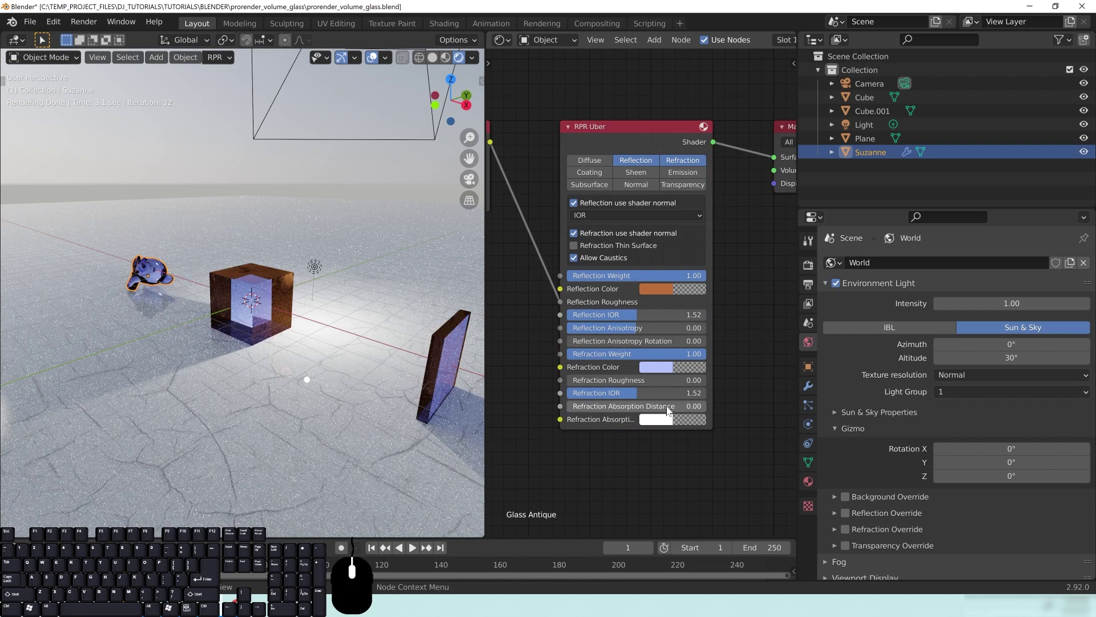
pyautogui.click(654, 421)
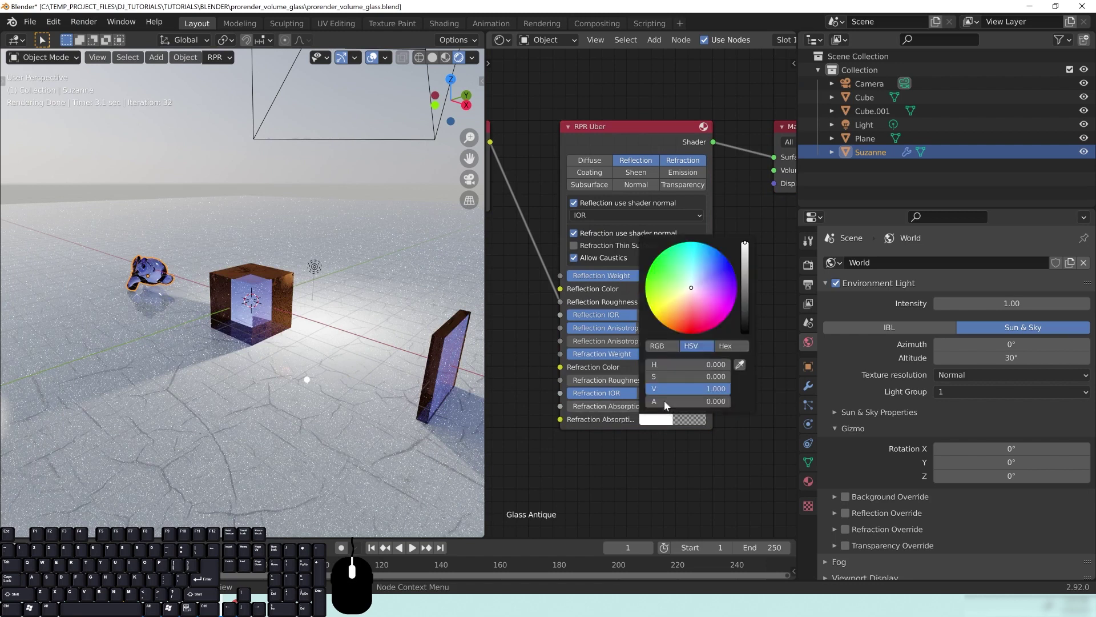
pyautogui.click(689, 329)
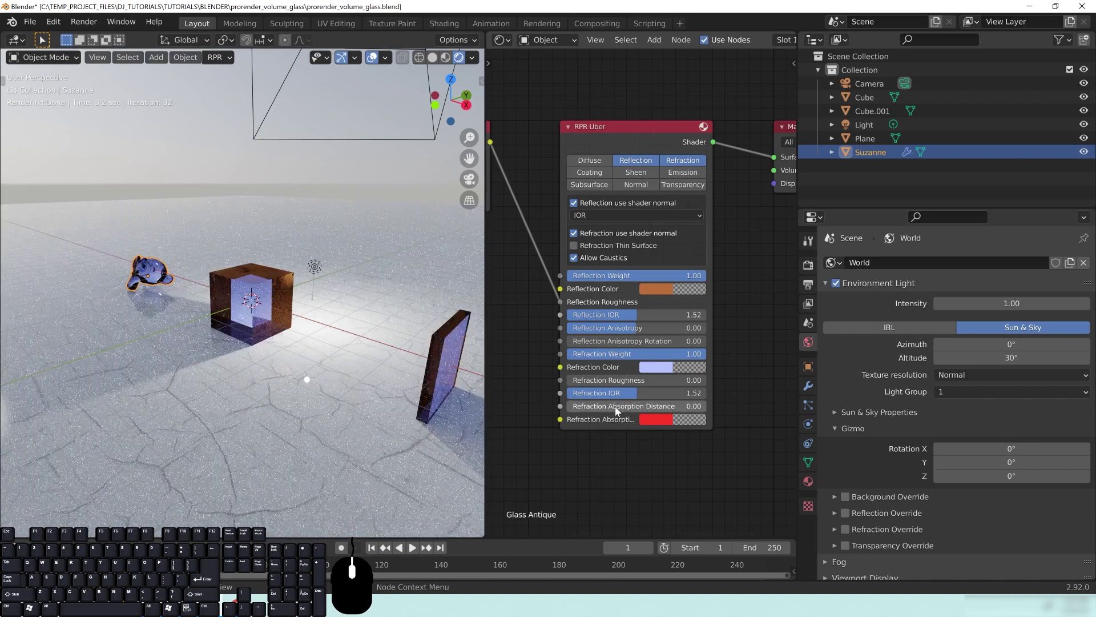
pyautogui.click(652, 406)
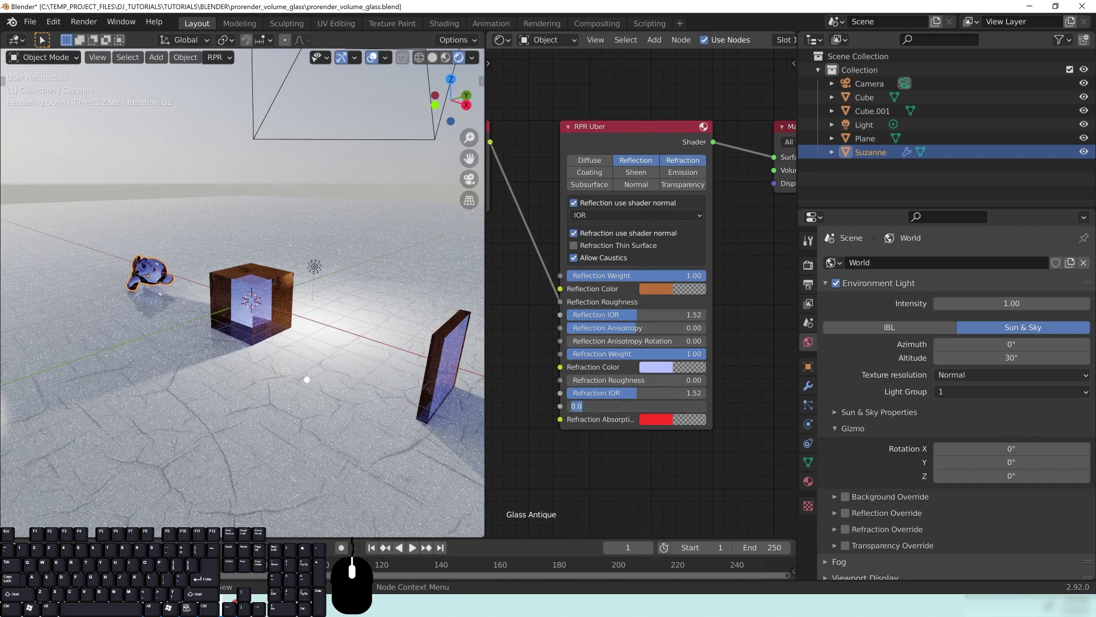
pyautogui.press('Return')
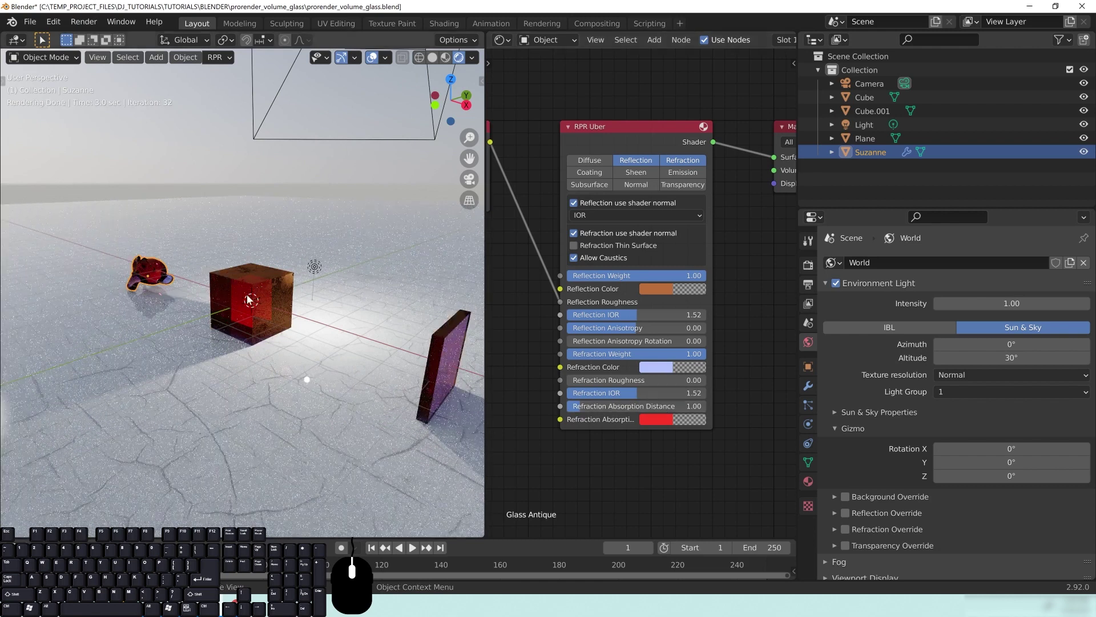
pyautogui.moveTo(299, 349)
pyautogui.mouseDown(button='middle')
pyautogui.moveTo(272, 345)
pyautogui.moveTo(314, 335)
pyautogui.mouseUp(button='middle')
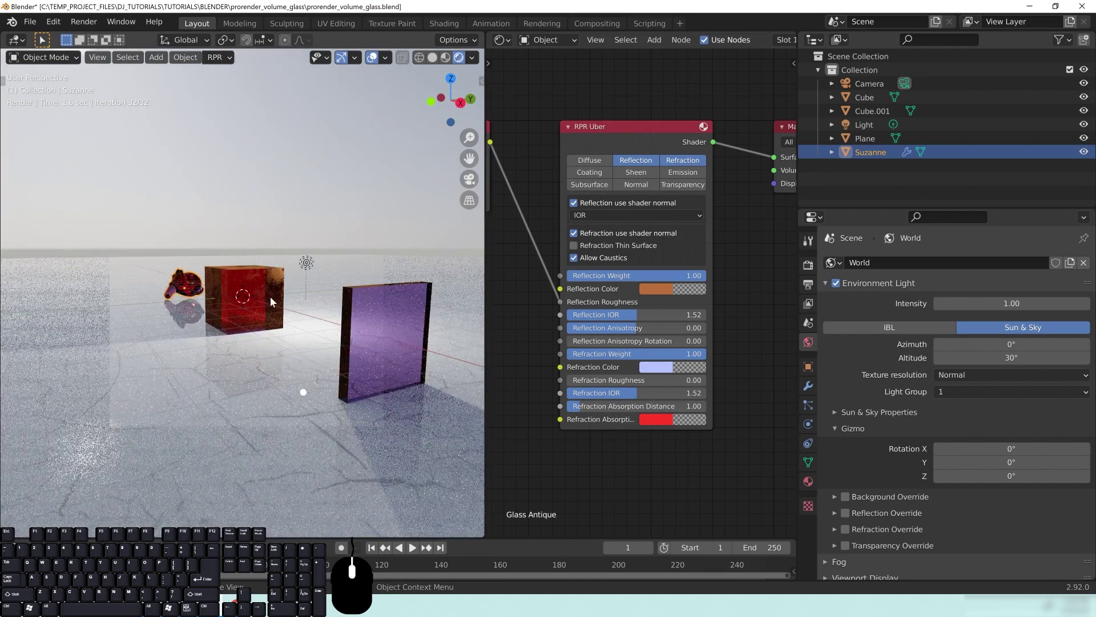
pyautogui.moveTo(240, 286); pyautogui.dragTo(232, 324, button='middle')
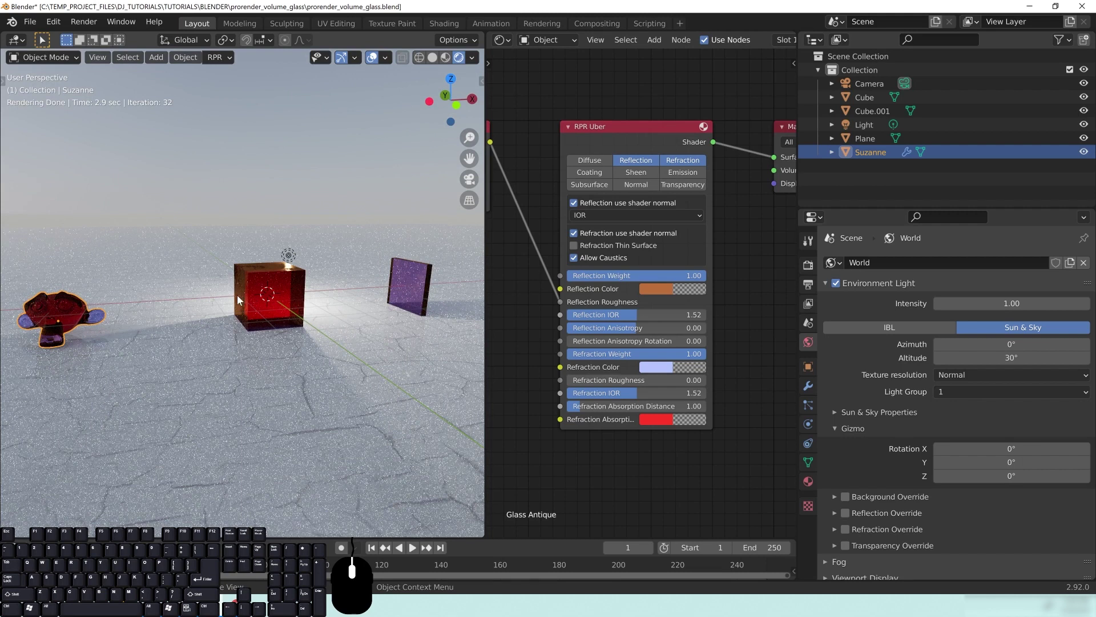
pyautogui.moveTo(237, 294); pyautogui.dragTo(277, 296, button='middle')
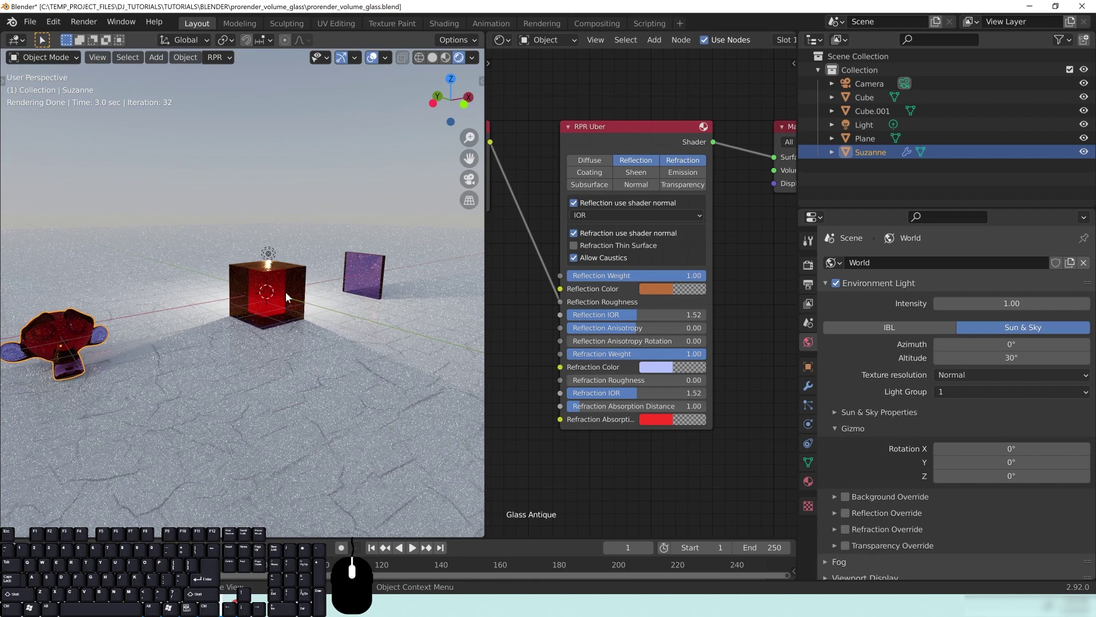
pyautogui.moveTo(276, 290); pyautogui.dragTo(316, 303, button='middle')
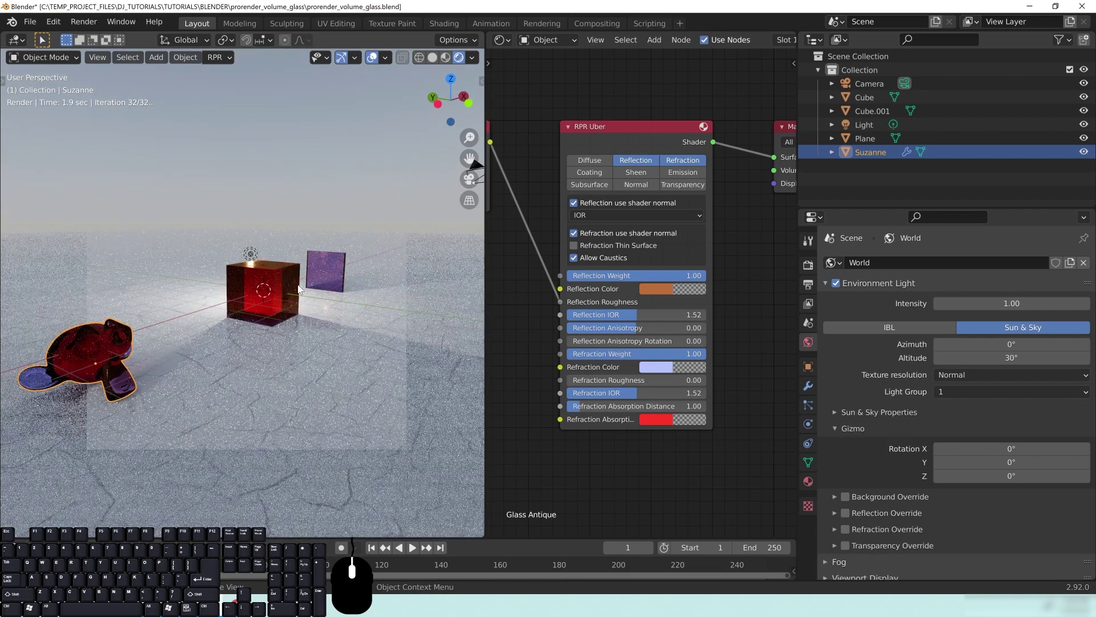
pyautogui.keyDown('shift'); pyautogui.moveTo(230, 322); pyautogui.dragTo(262, 363, button='middle'); pyautogui.keyUp('shift')
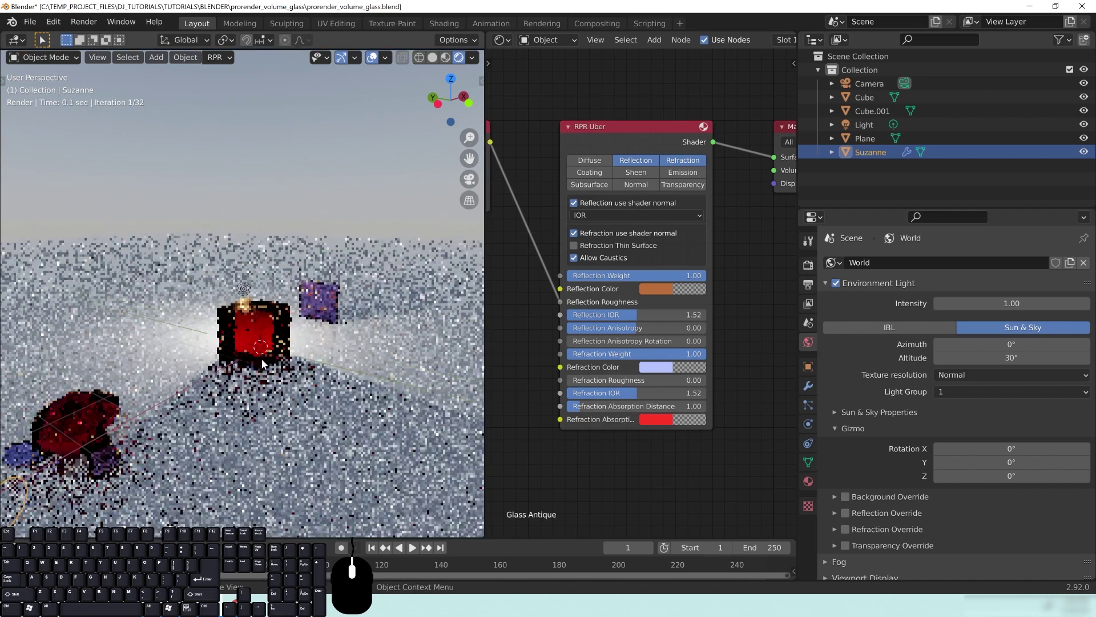
pyautogui.scroll(3, 270, 379)
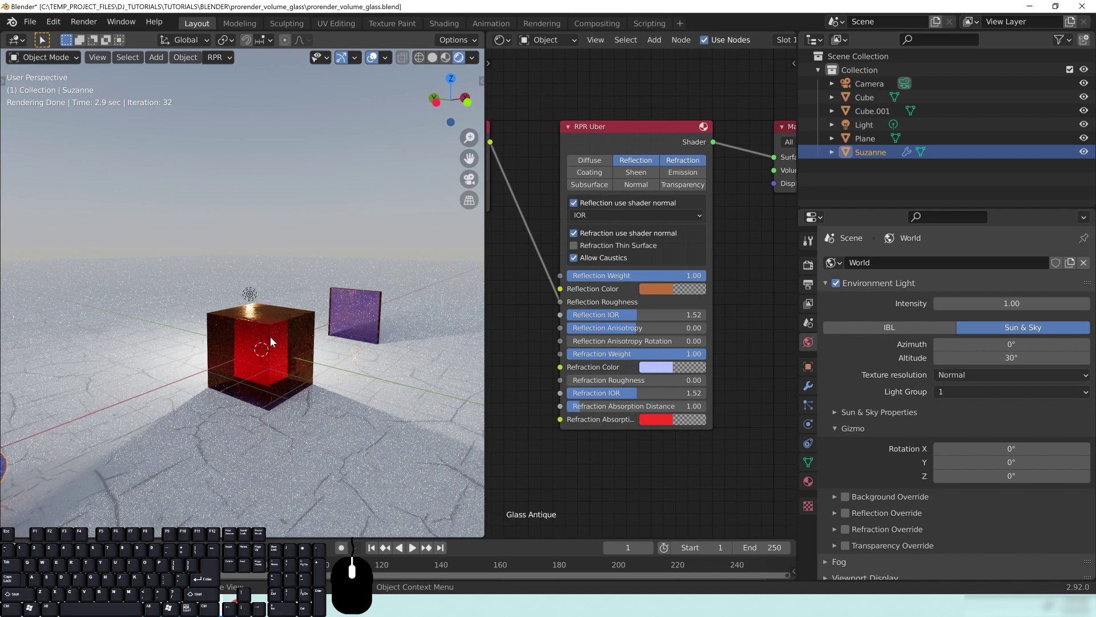
pyautogui.moveTo(285, 337); pyautogui.dragTo(235, 334, button='middle')
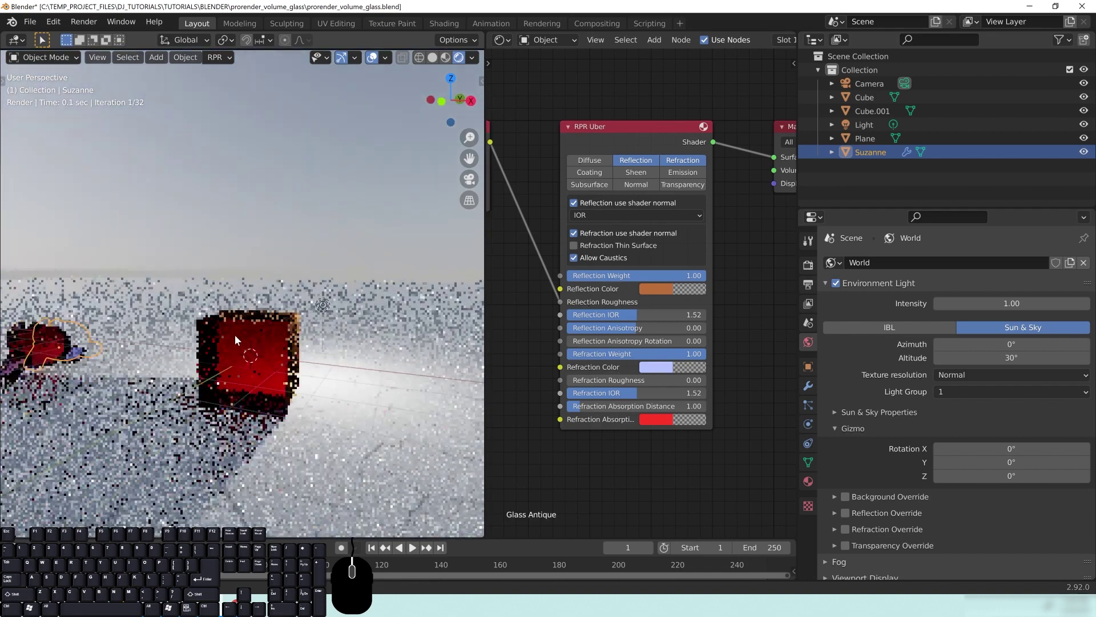
pyautogui.keyDown('shift'); pyautogui.moveTo(413, 377); pyautogui.dragTo(277, 334, button='middle'); pyautogui.keyUp('shift')
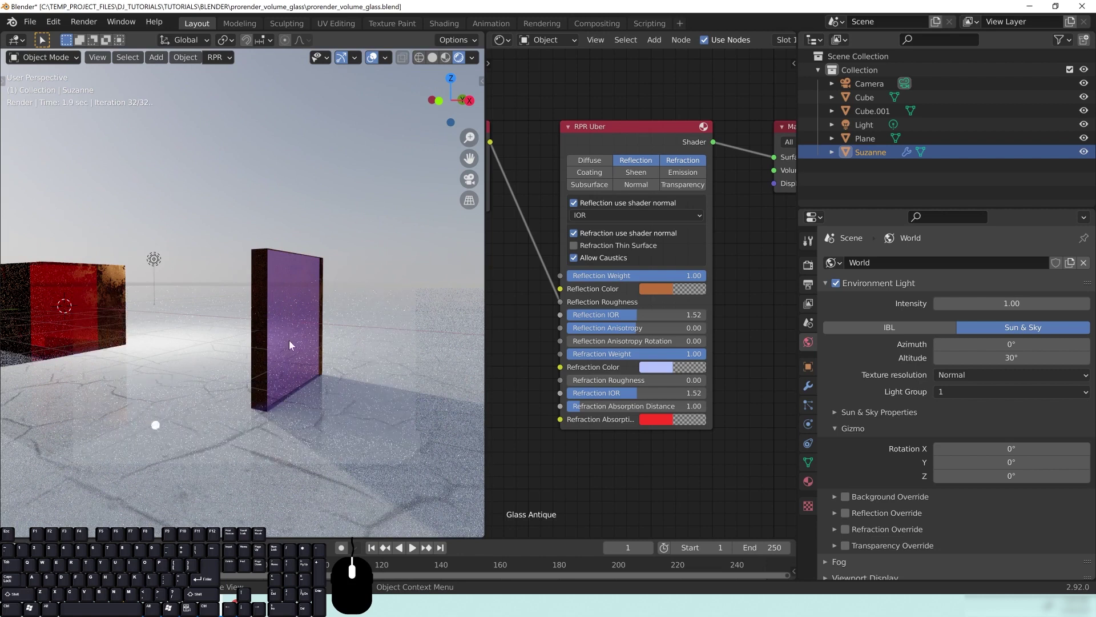
pyautogui.moveTo(319, 348); pyautogui.dragTo(302, 341, button='middle')
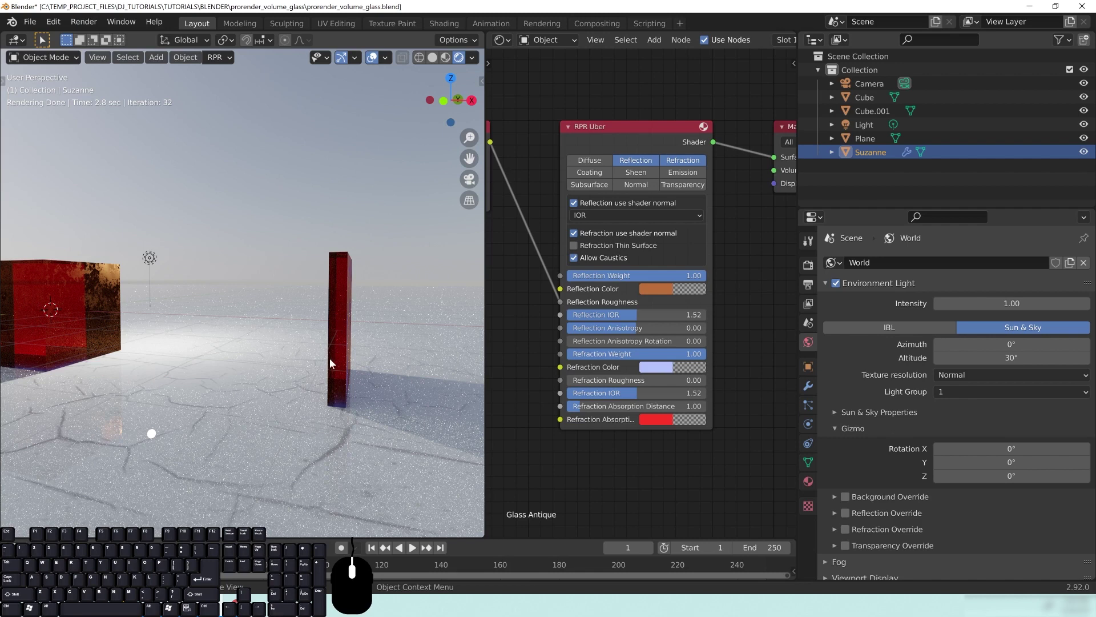
pyautogui.moveTo(354, 368); pyautogui.dragTo(321, 361, button='middle')
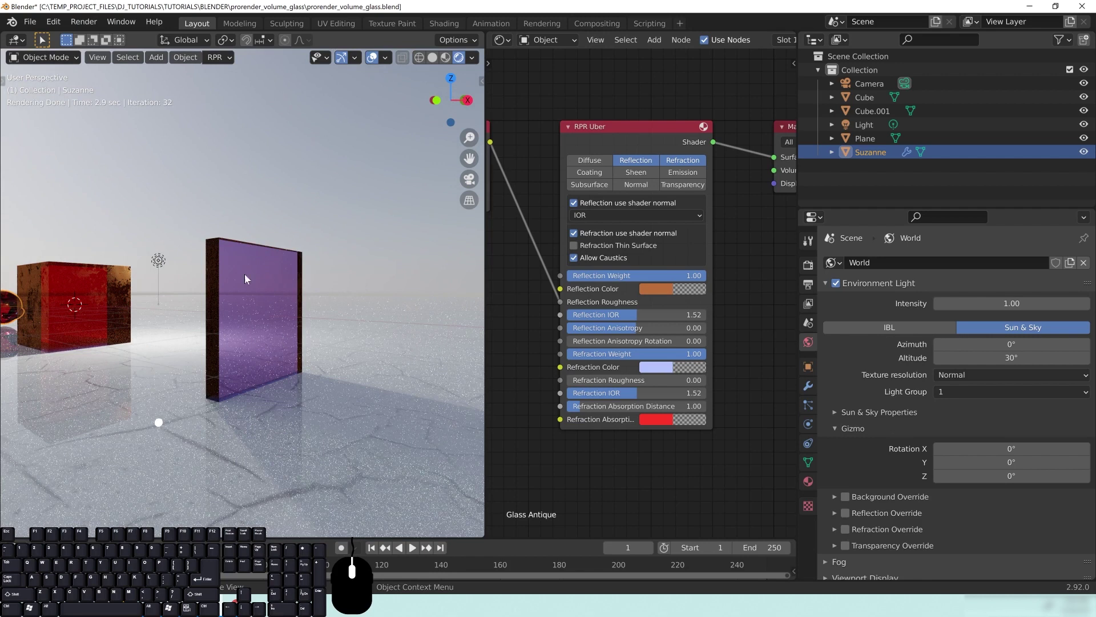
pyautogui.moveTo(269, 333); pyautogui.dragTo(288, 336, button='middle')
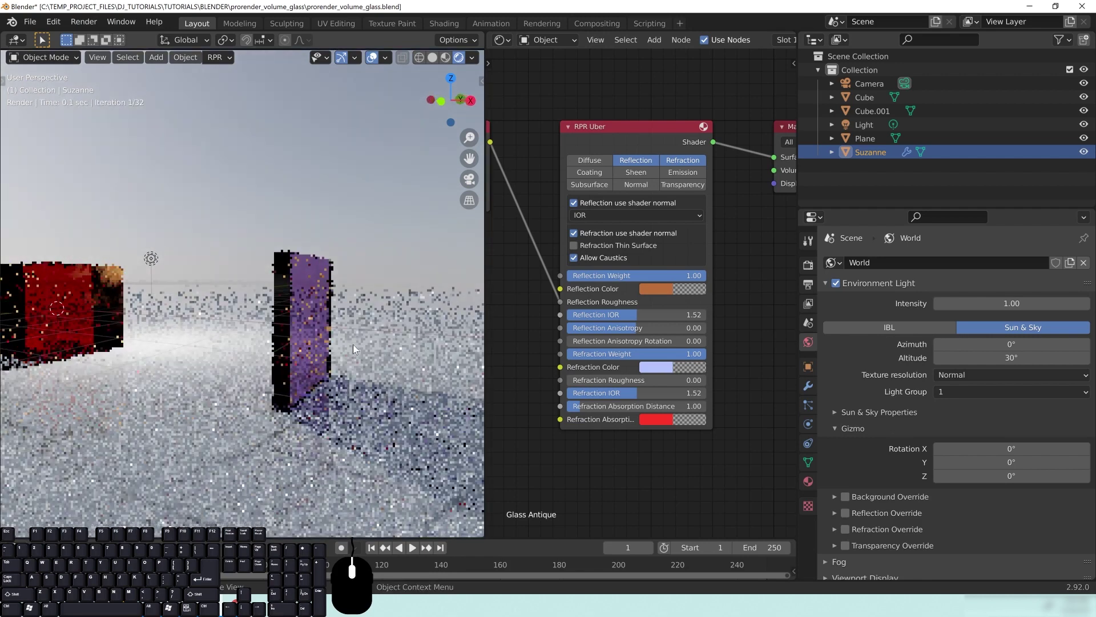
pyautogui.moveTo(353, 345); pyautogui.dragTo(261, 250, button='middle')
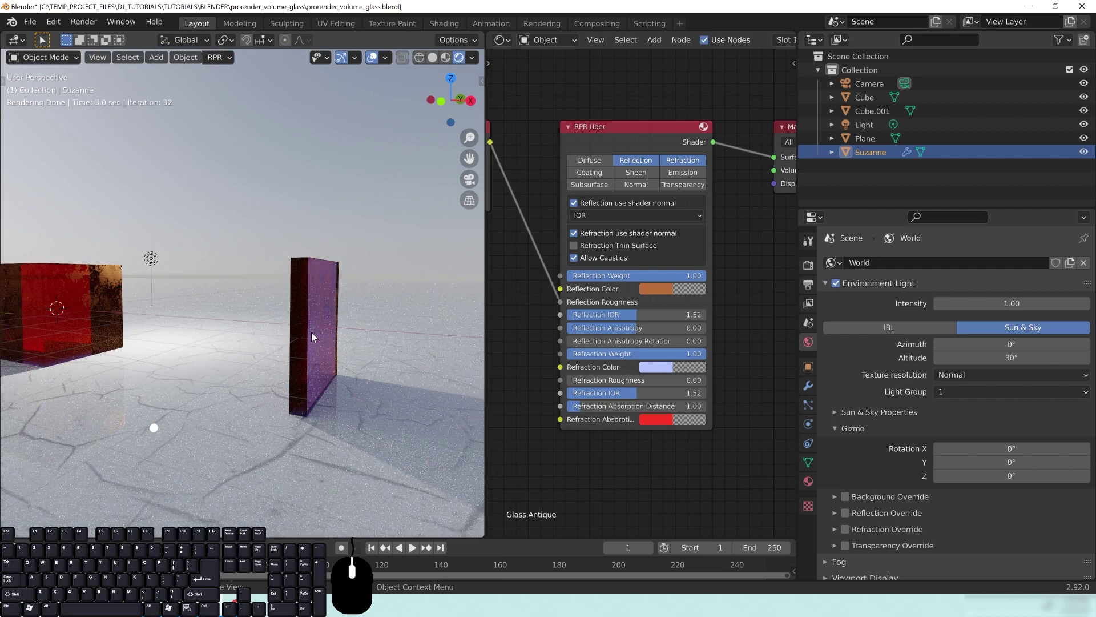
pyautogui.moveTo(311, 331); pyautogui.dragTo(320, 330, button='middle')
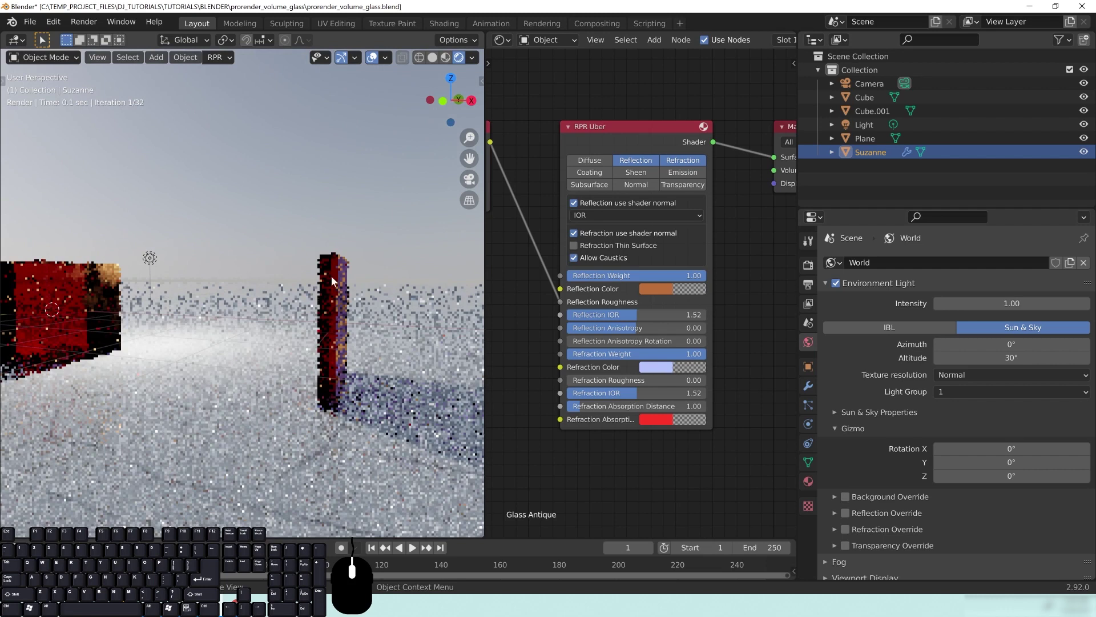
pyautogui.moveTo(367, 368); pyautogui.dragTo(333, 340, button='middle')
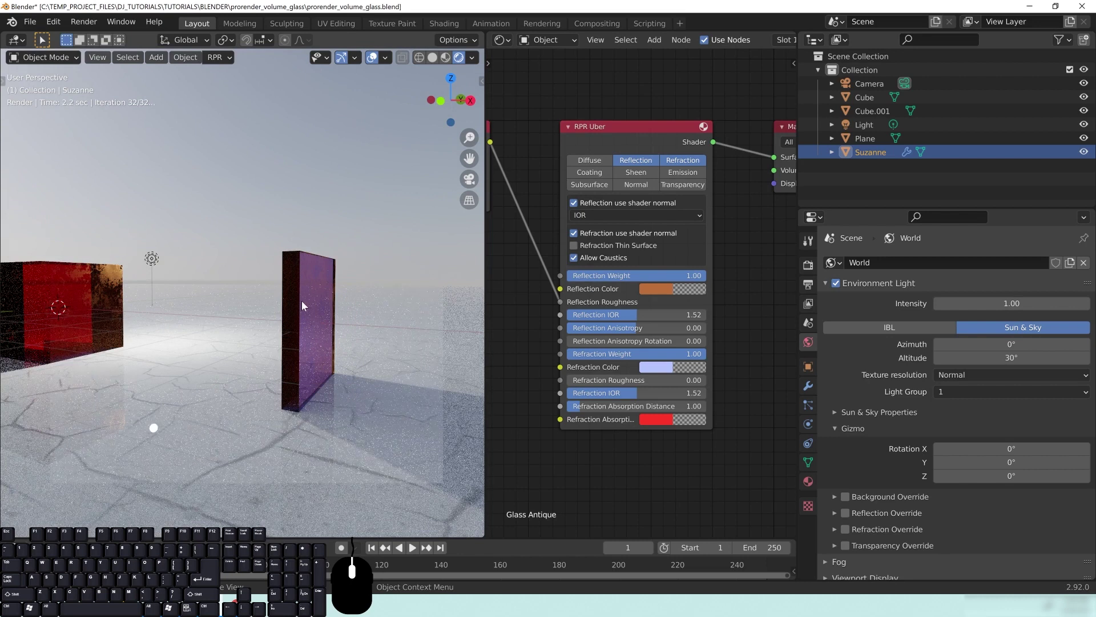
pyautogui.moveTo(312, 302); pyautogui.dragTo(320, 335, button='middle')
pyautogui.scroll(-4, 304, 331)
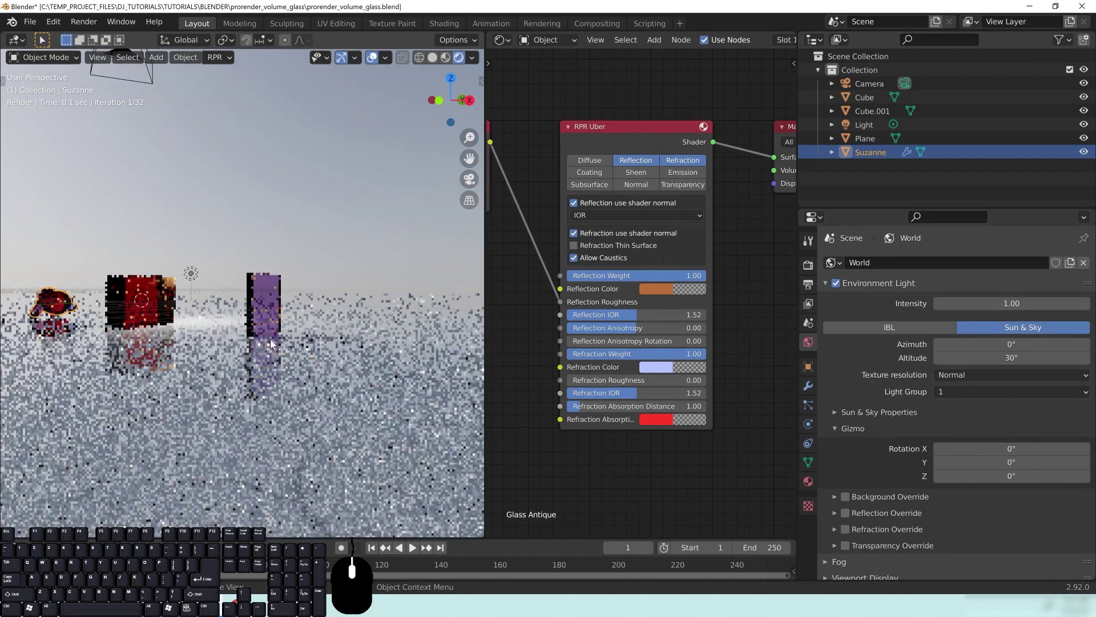
# Select the light and move it nearer to Suzanne.
pyautogui.moveTo(266, 323); pyautogui.dragTo(277, 346, button='middle')
pyautogui.scroll(3, 278, 346)
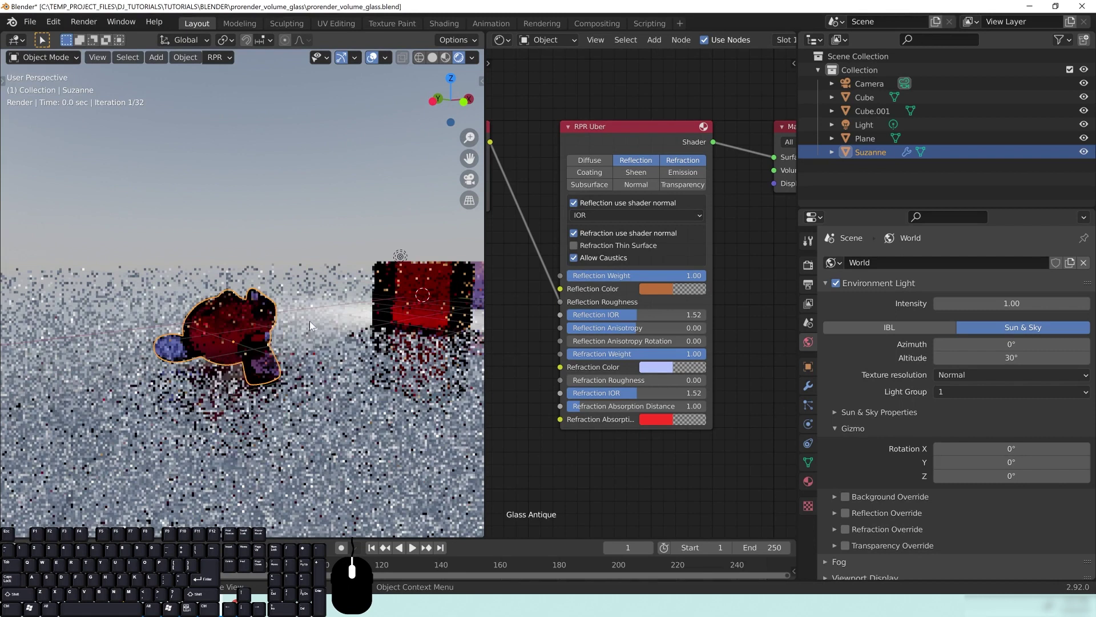
pyautogui.click(402, 257)
pyautogui.moveTo(405, 264); pyautogui.dragTo(350, 320, button='middle')
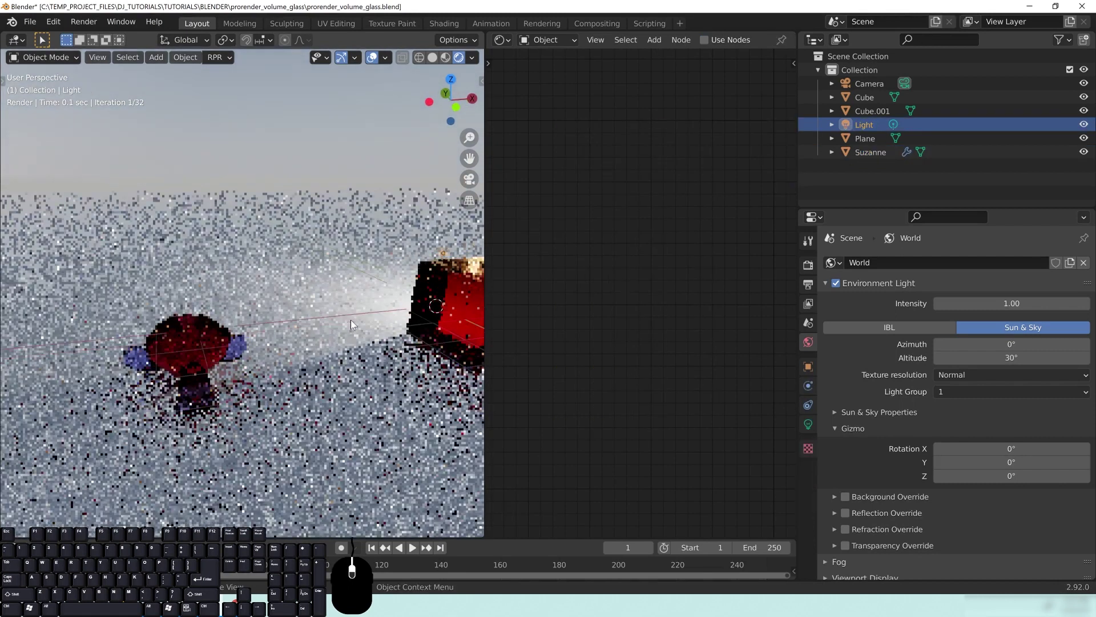
pyautogui.scroll(-3, 360, 331)
pyautogui.press('g')
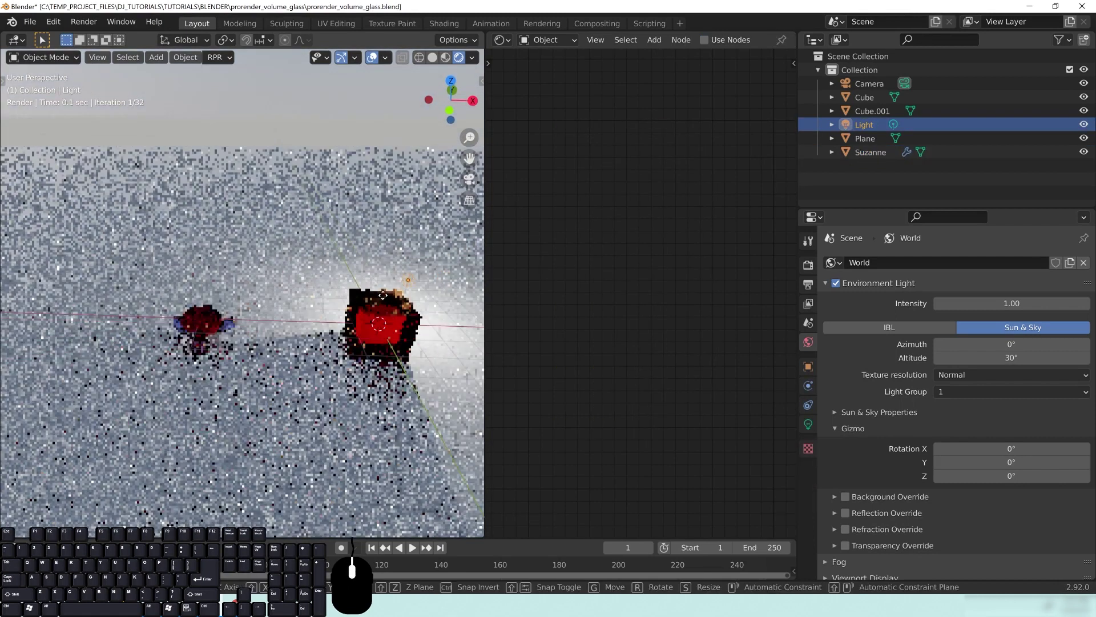
pyautogui.click(242, 319)
# Reposition the light again so it sits right beside Suzanne.
pyautogui.moveTo(231, 365); pyautogui.dragTo(242, 319, button='middle')
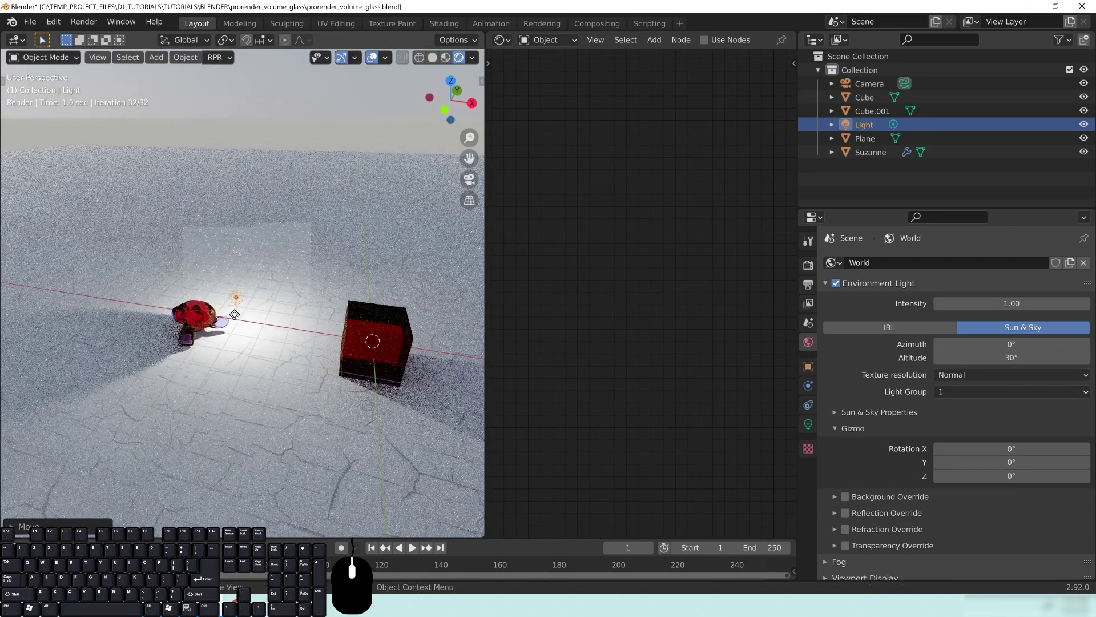
pyautogui.press('g')
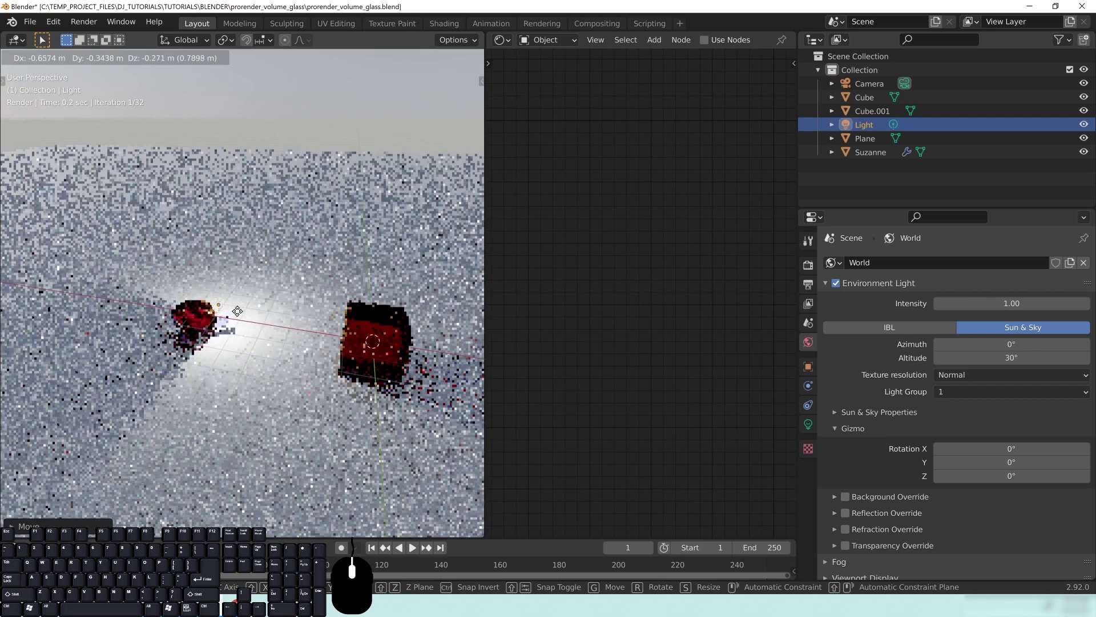
pyautogui.click(240, 309)
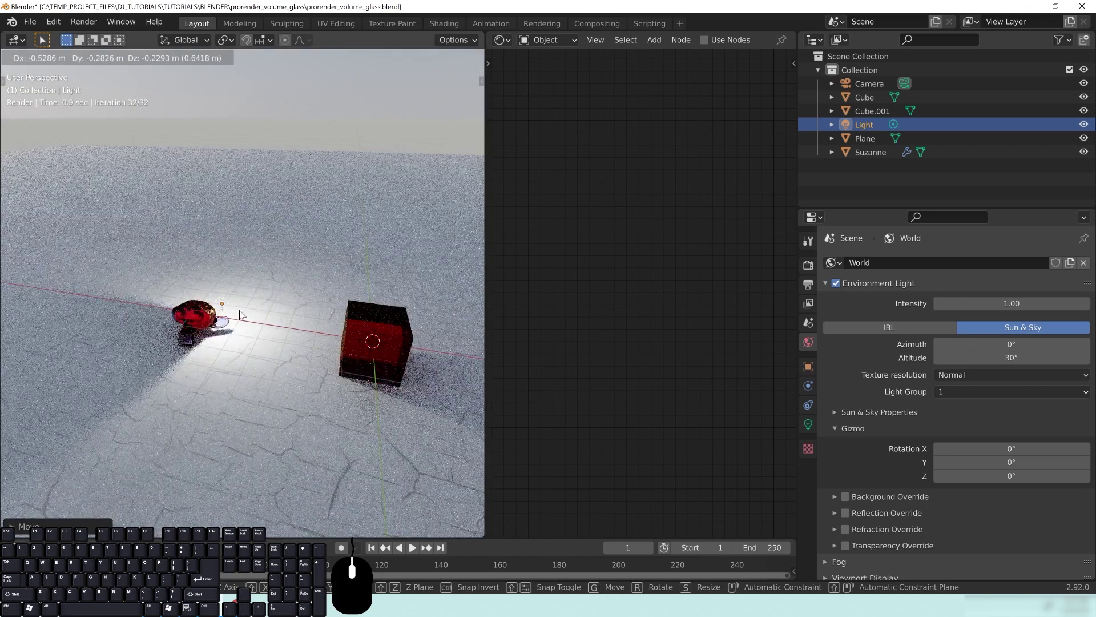
pyautogui.scroll(4, 238, 400)
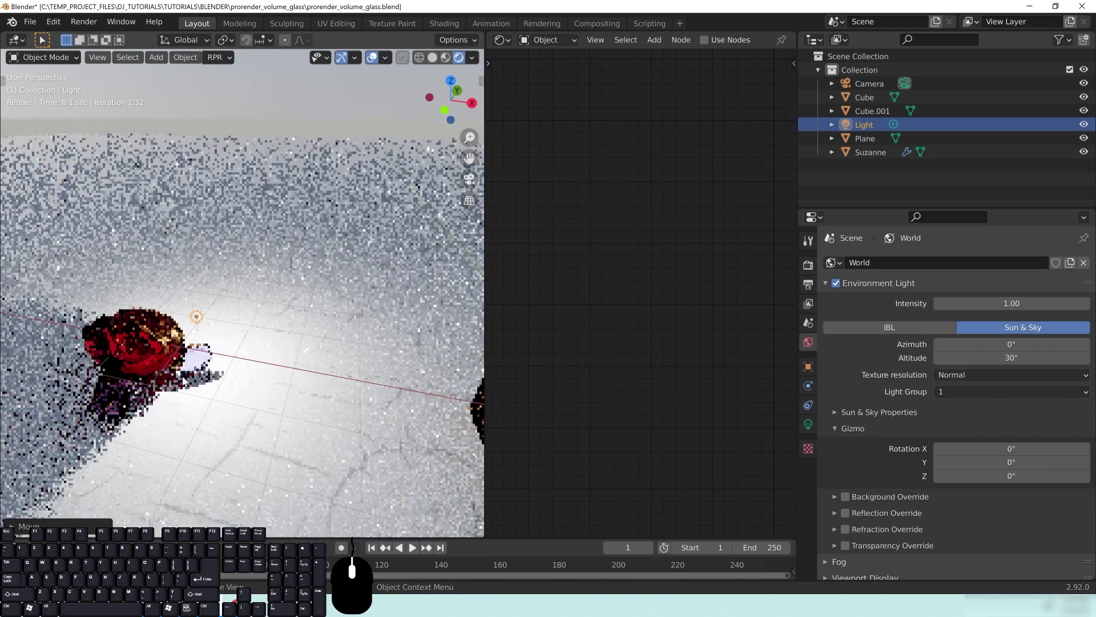
pyautogui.scroll(-3, 181, 367)
pyautogui.moveTo(180, 368); pyautogui.dragTo(324, 313, button='middle')
pyautogui.scroll(2, 376, 313)
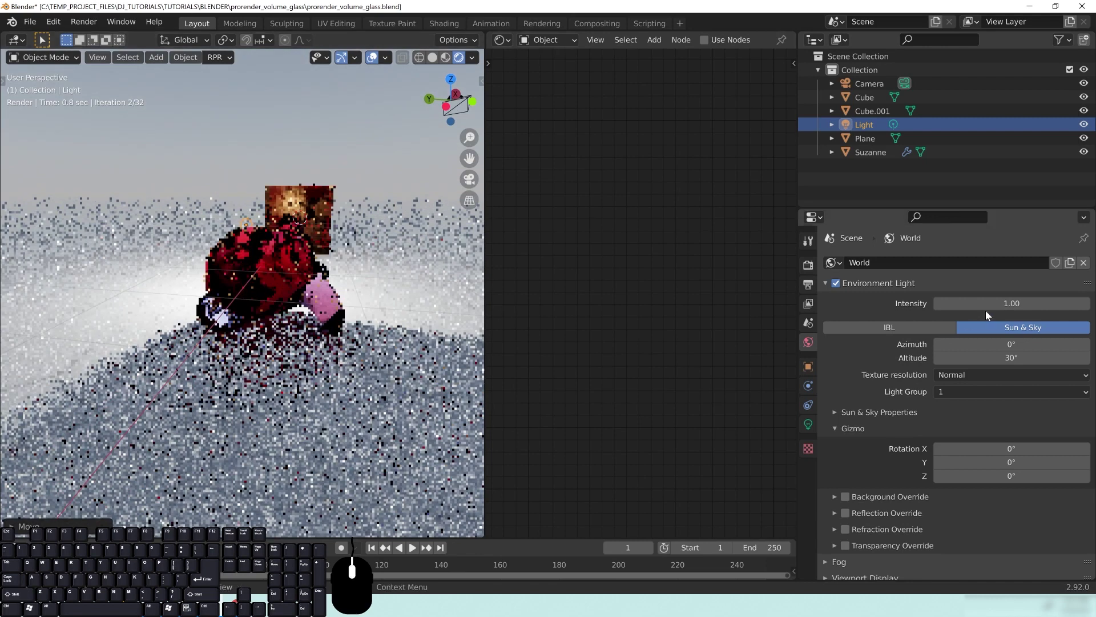
# Lower the World environment light intensity to 0.1.
pyautogui.click(1011, 303)
pyautogui.write('0.1')
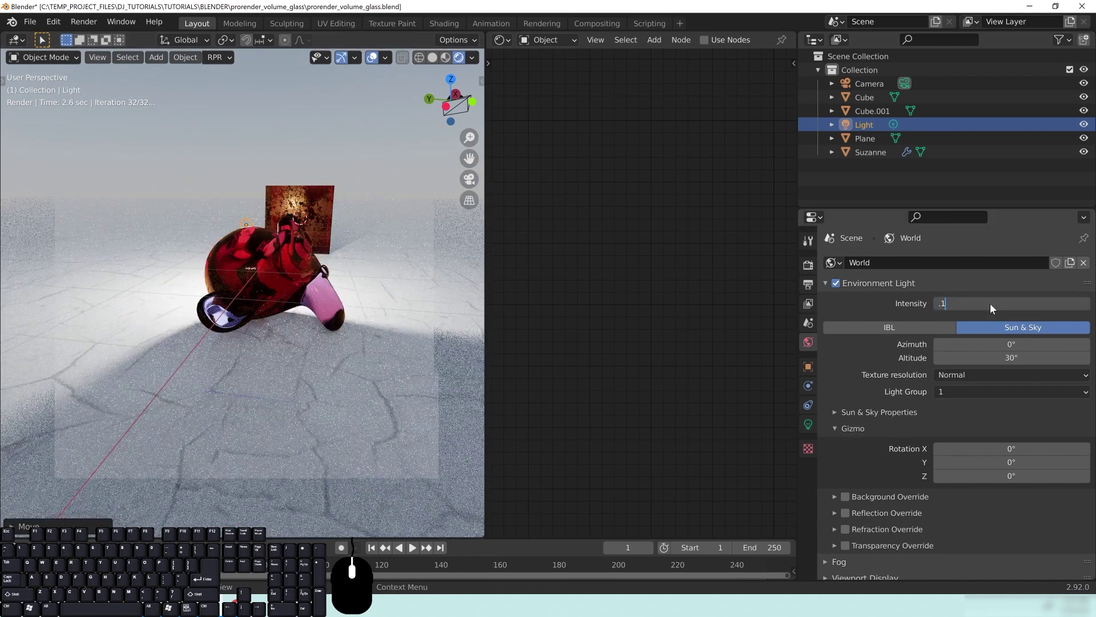
pyautogui.press('Return')
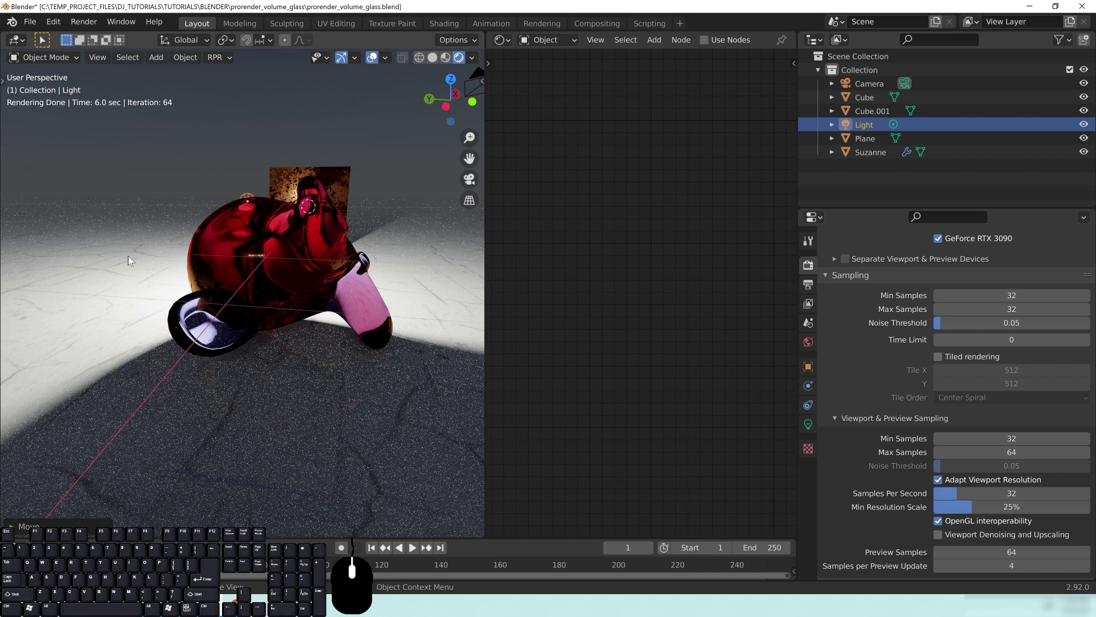
# Move the light to a new spot behind Suzanne and the cube, then select Suzanne.
pyautogui.moveTo(316, 266); pyautogui.dragTo(320, 348, button='middle')
pyautogui.press('g')
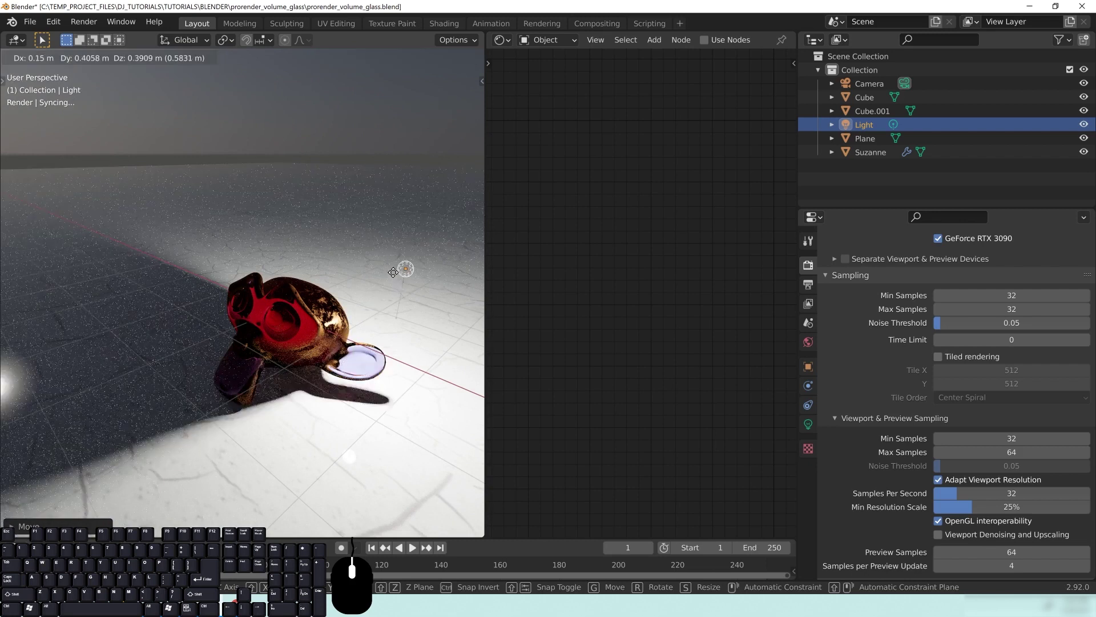
pyautogui.click(393, 268)
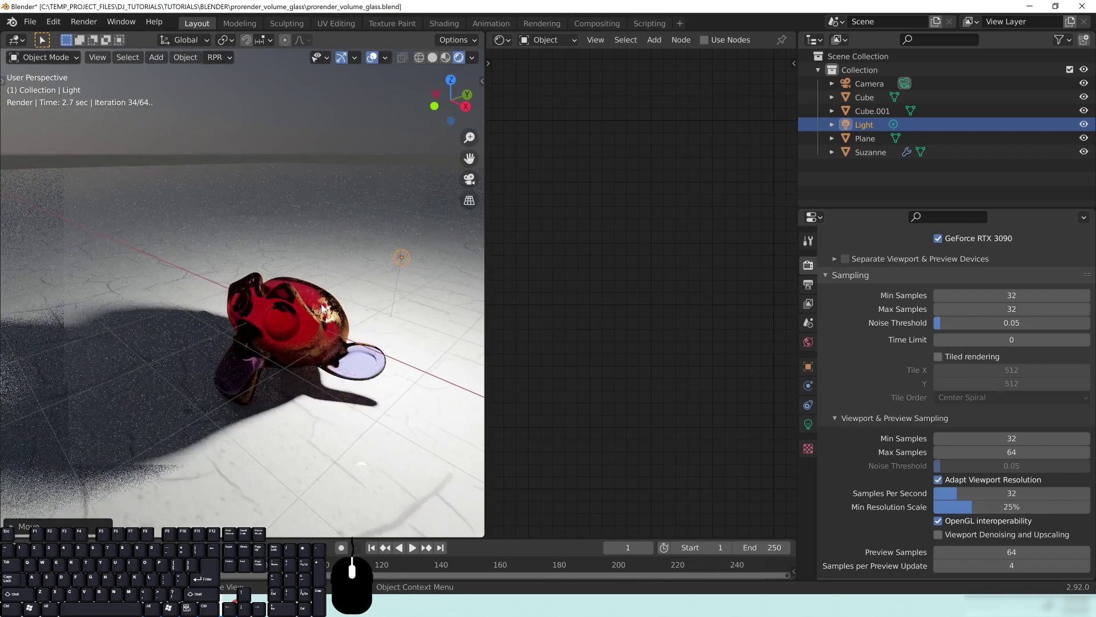
pyautogui.click(241, 369)
# Set Suzanne's RPR Uber reflection colour to green and inspect the glass from several angles.
pyautogui.click(663, 290)
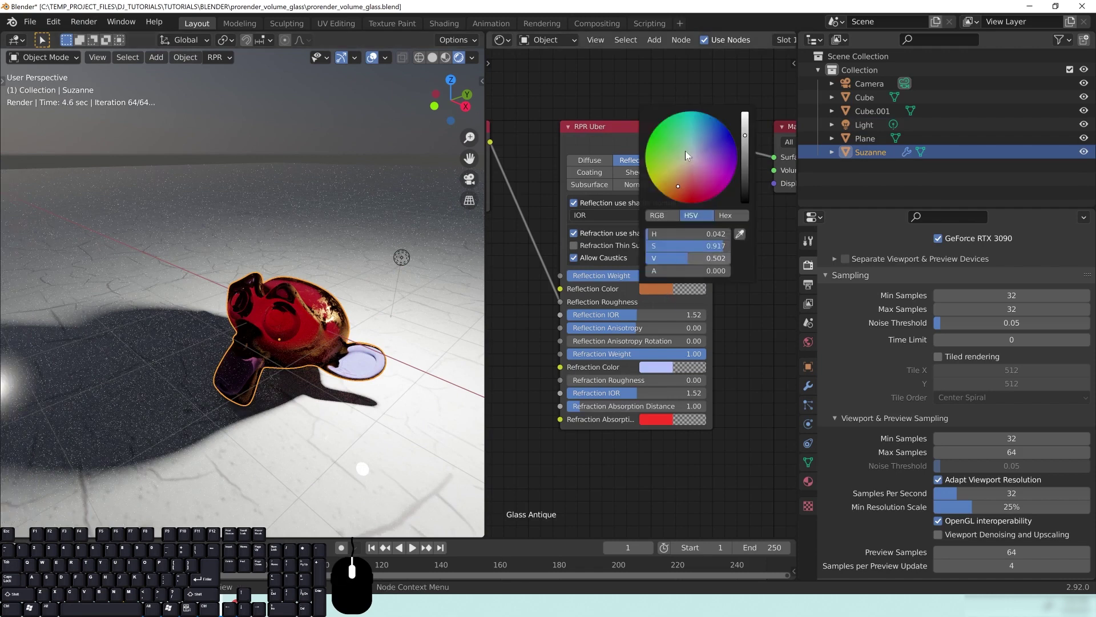
pyautogui.click(666, 145)
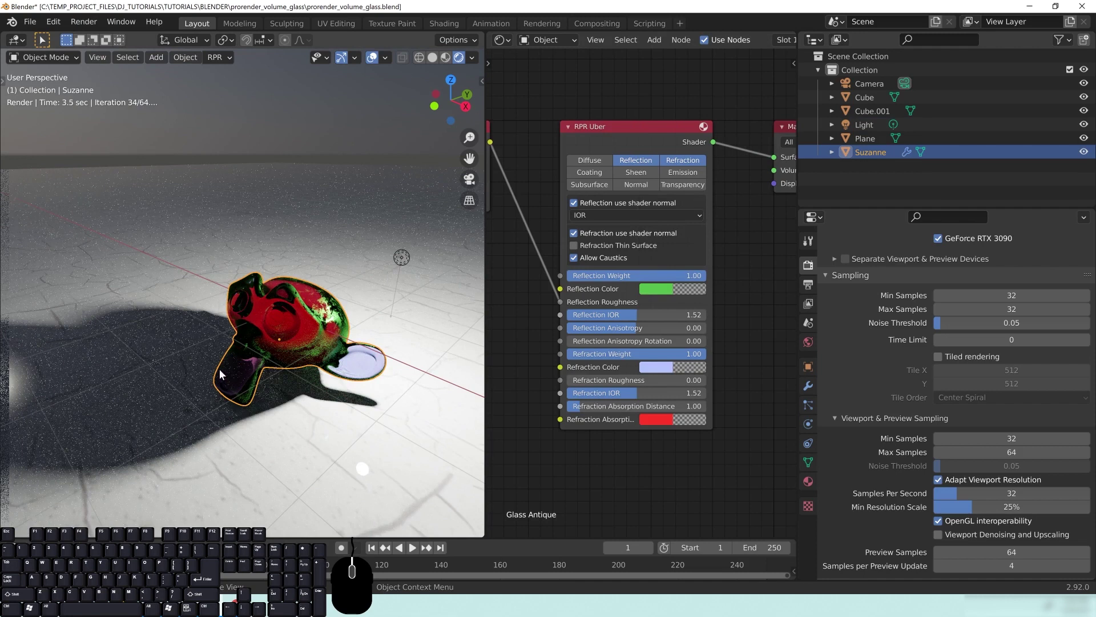
pyautogui.moveTo(218, 368); pyautogui.dragTo(306, 354, button='middle')
pyautogui.scroll(2, 320, 359)
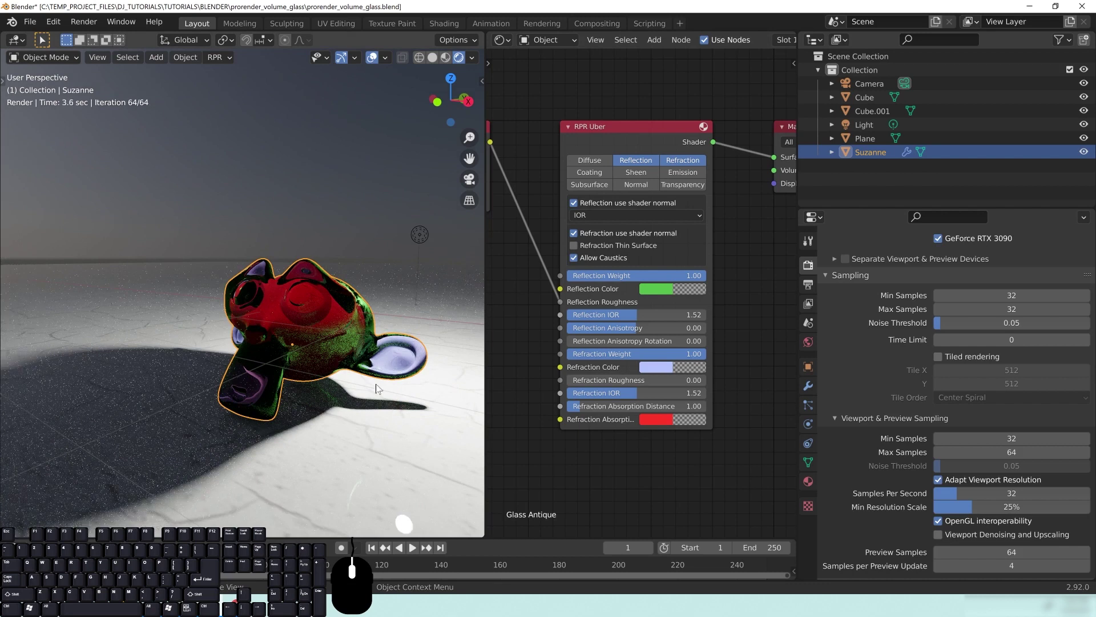
pyautogui.moveTo(245, 366); pyautogui.dragTo(335, 352, button='middle')
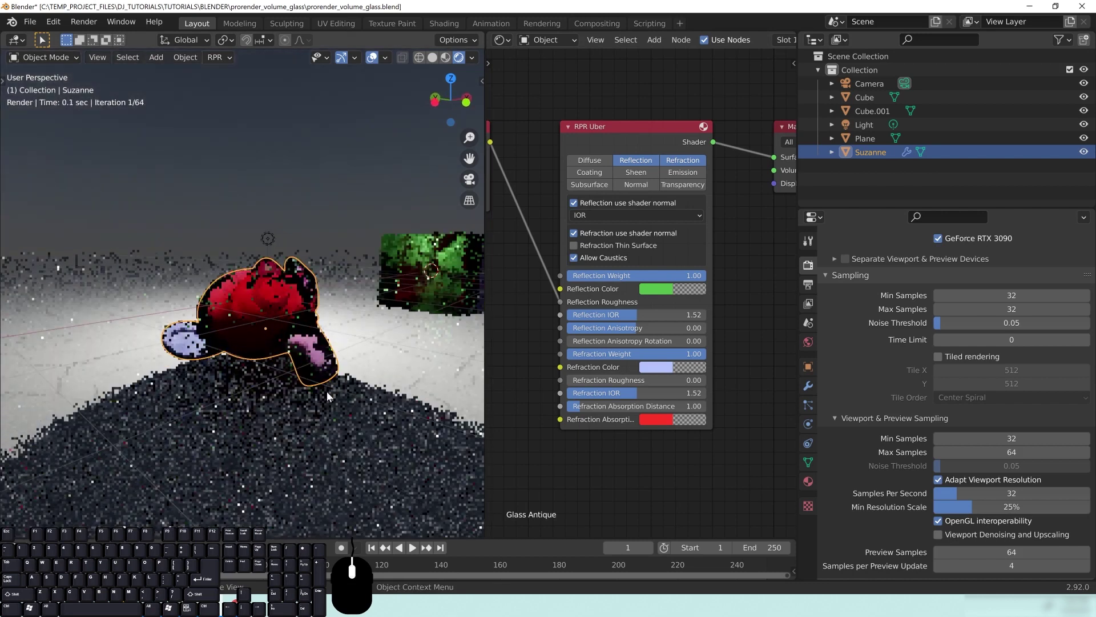
pyautogui.scroll(-1, 308, 349)
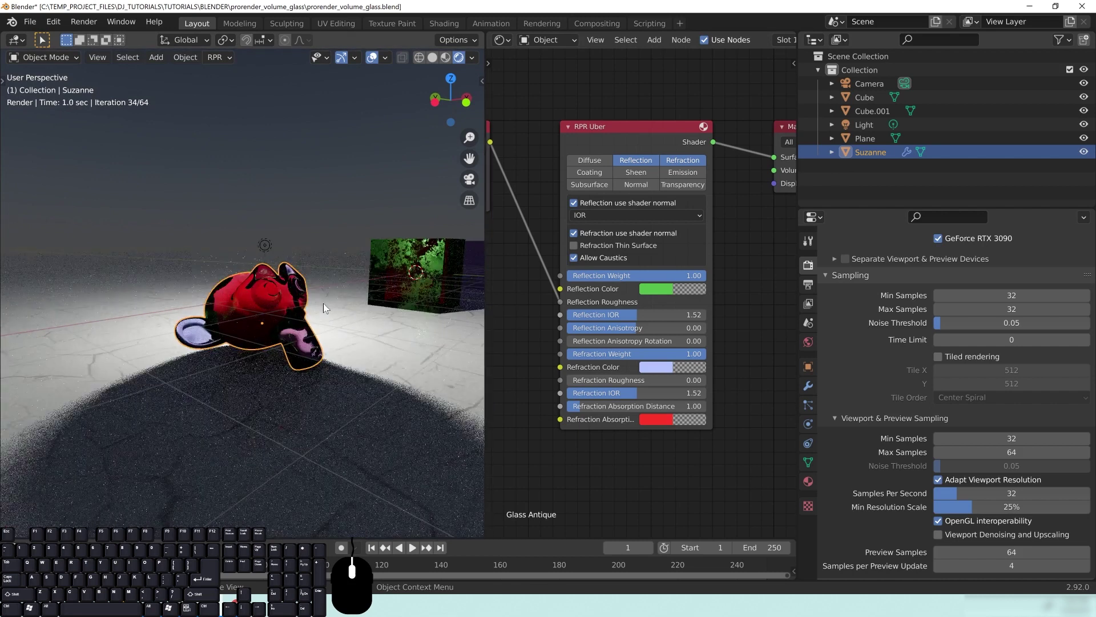
pyautogui.moveTo(323, 293); pyautogui.dragTo(305, 306, button='middle')
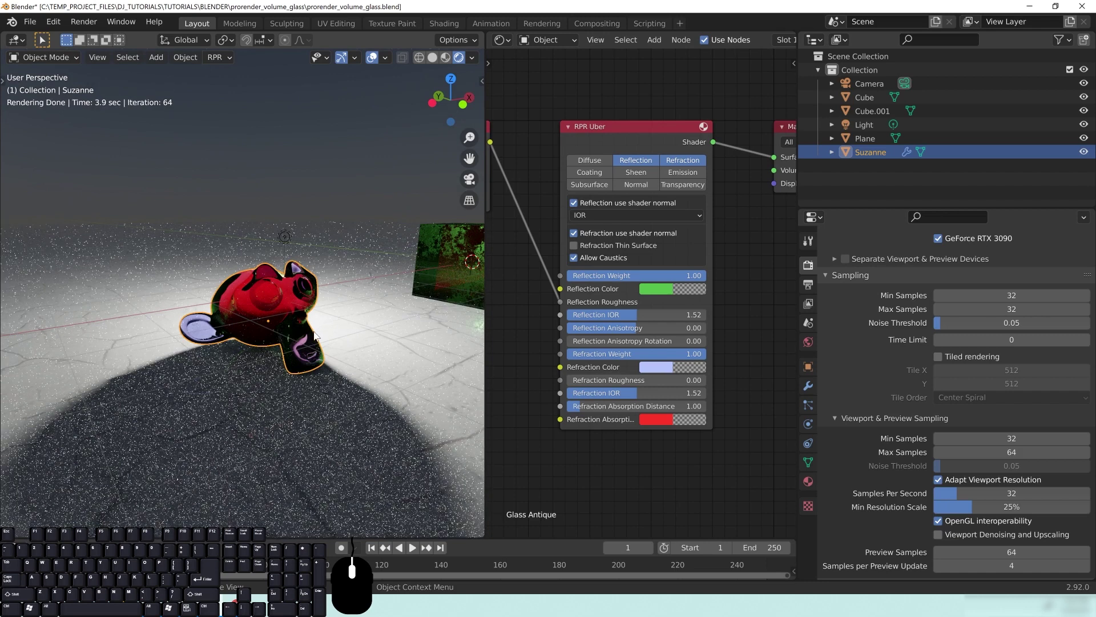
pyautogui.moveTo(314, 336); pyautogui.dragTo(314, 331, button='middle')
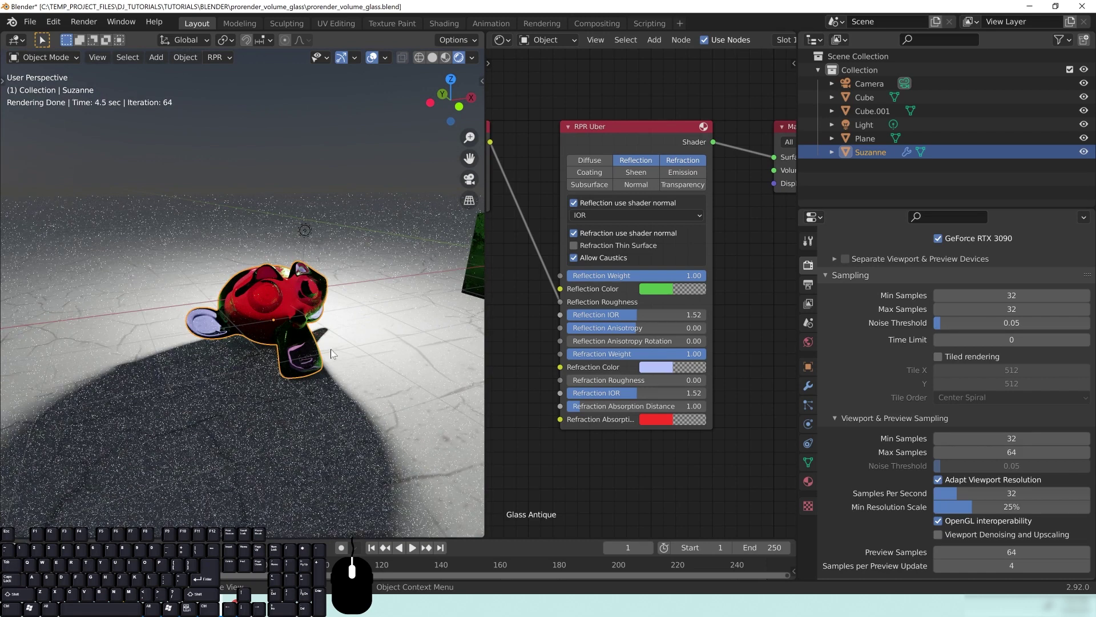
pyautogui.moveTo(331, 348); pyautogui.dragTo(269, 353, button='middle')
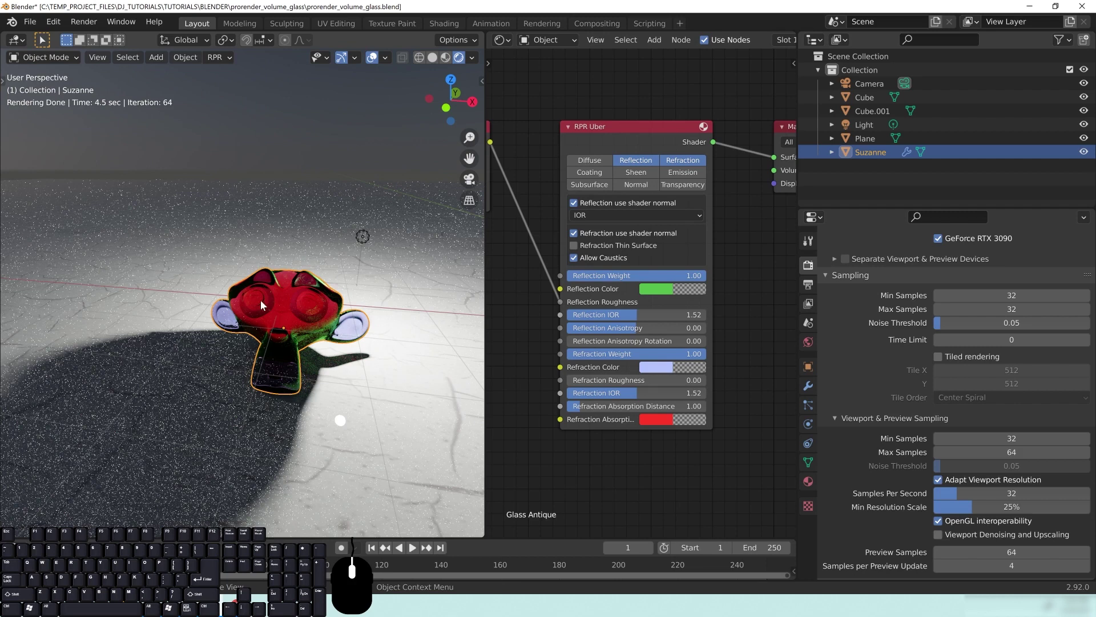
pyautogui.moveTo(263, 299); pyautogui.dragTo(297, 343, button='middle')
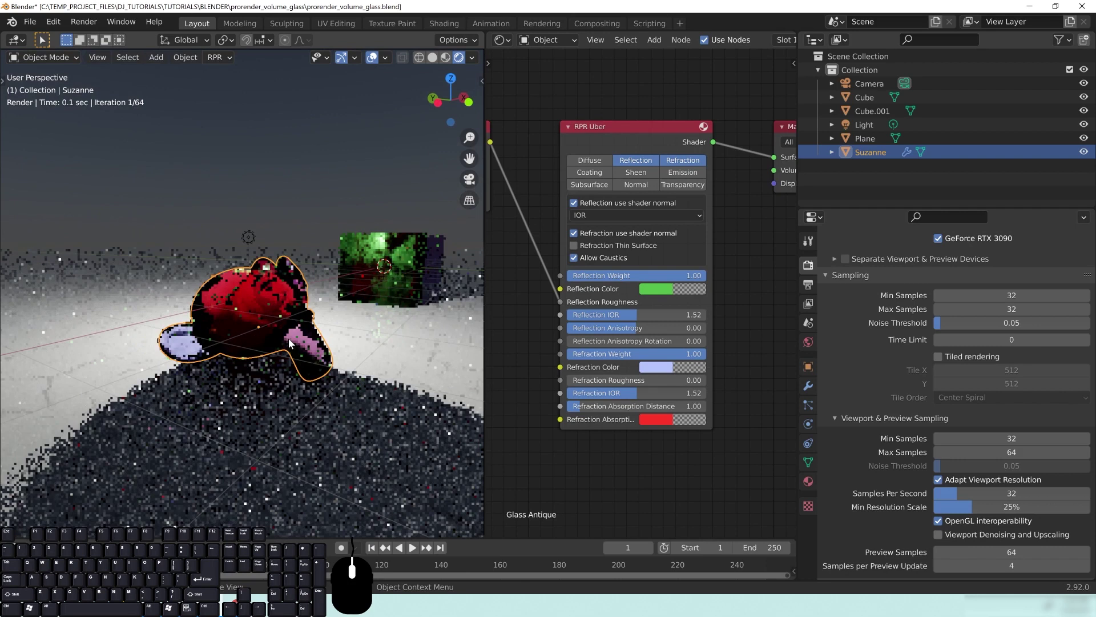
pyautogui.doubleClick(625, 407)
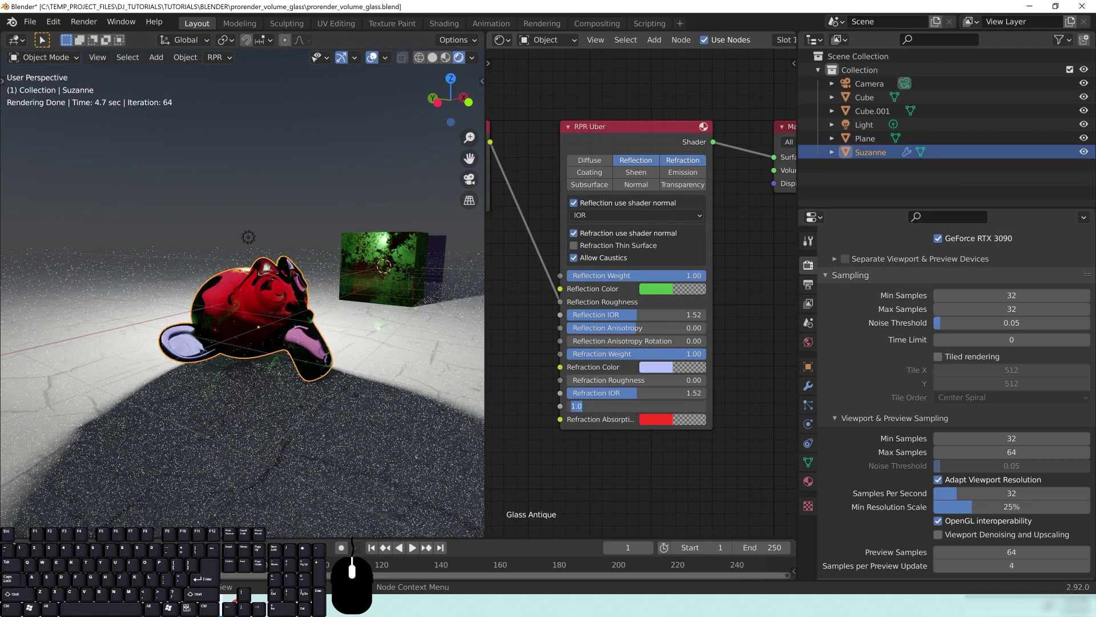
# Try Suzanne's refraction absorption distance at 3, then 1.5, then 0.1.
pyautogui.write('3')
pyautogui.press('Return')
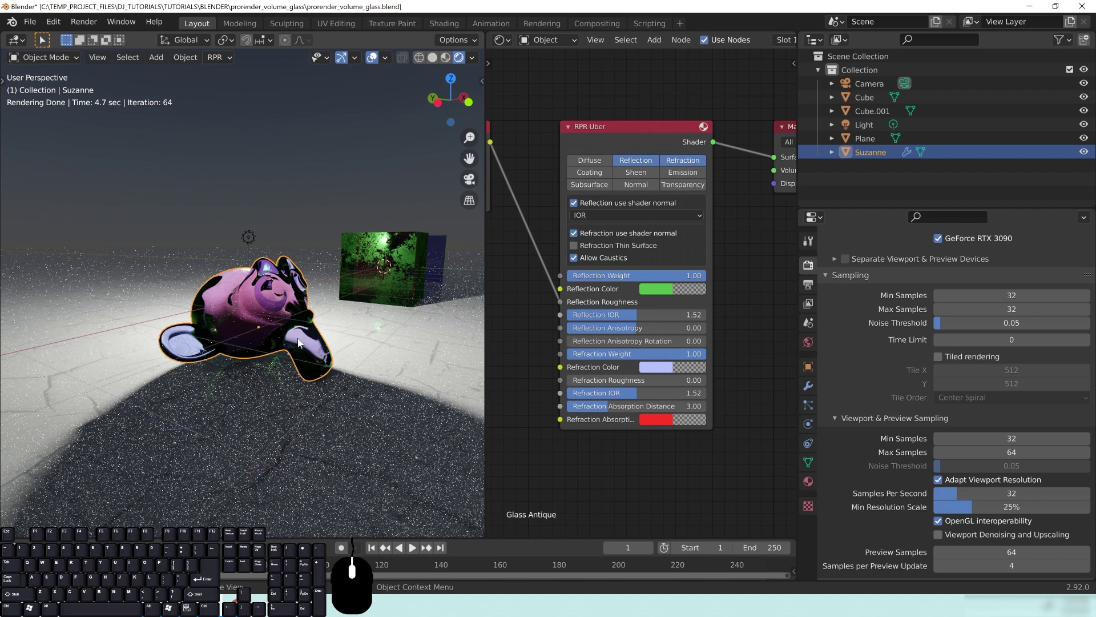
pyautogui.doubleClick(671, 406)
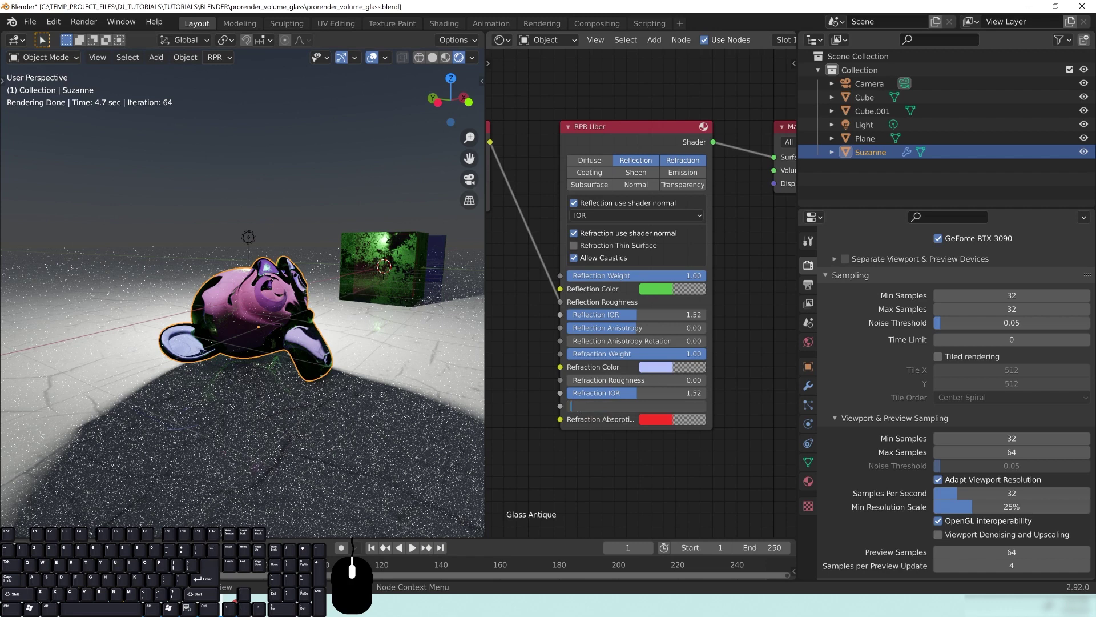
pyautogui.write('1.5')
pyautogui.press('Return')
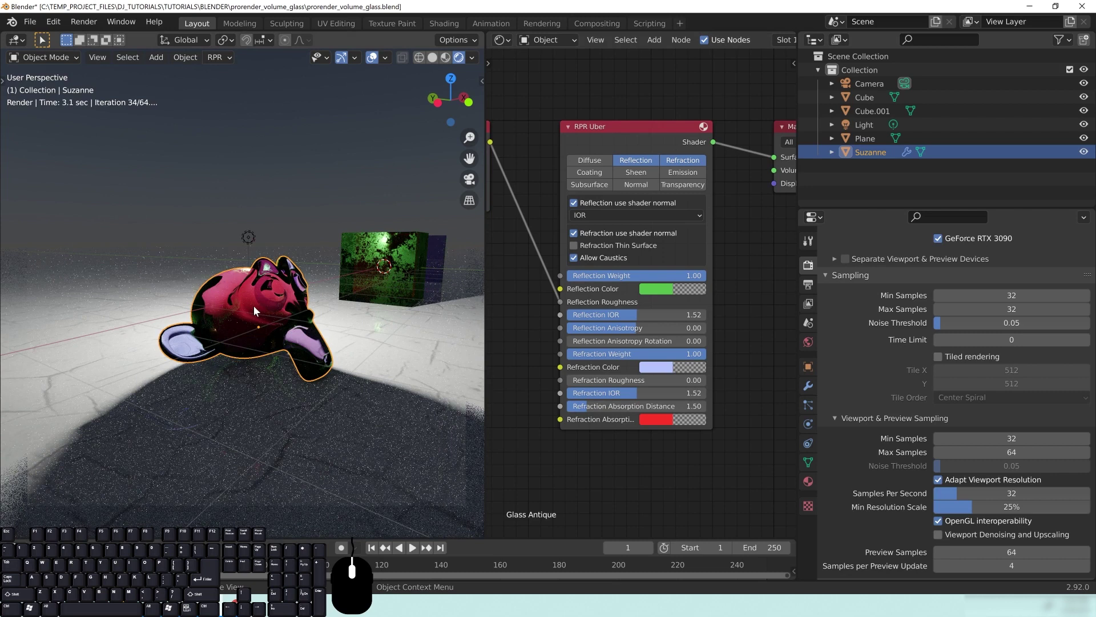
pyautogui.doubleClick(665, 406)
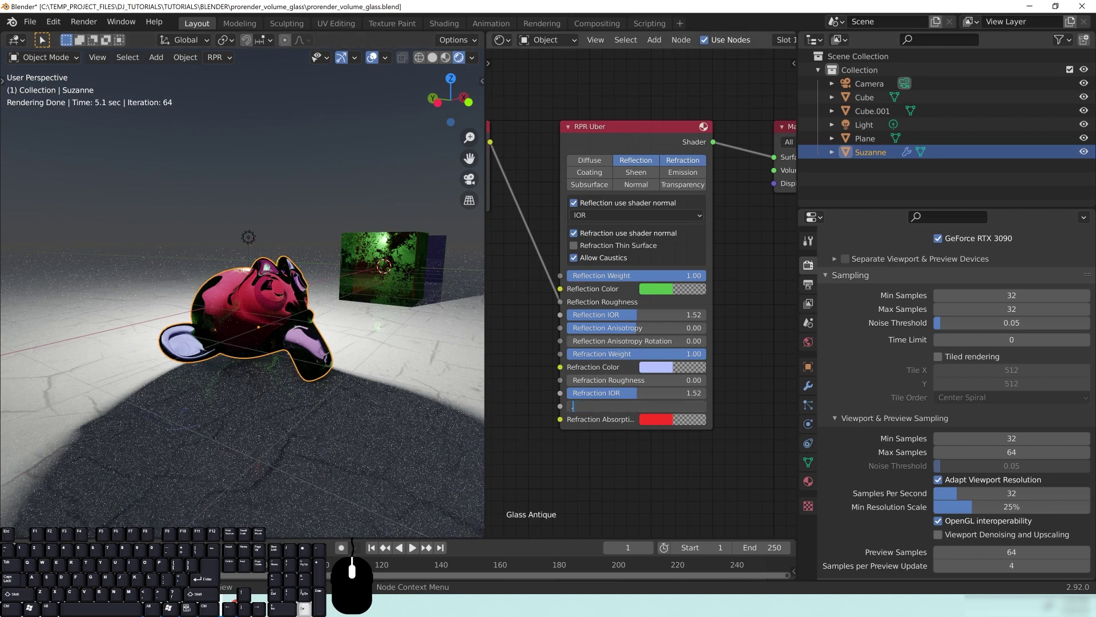
pyautogui.write('.1')
pyautogui.press('Return')
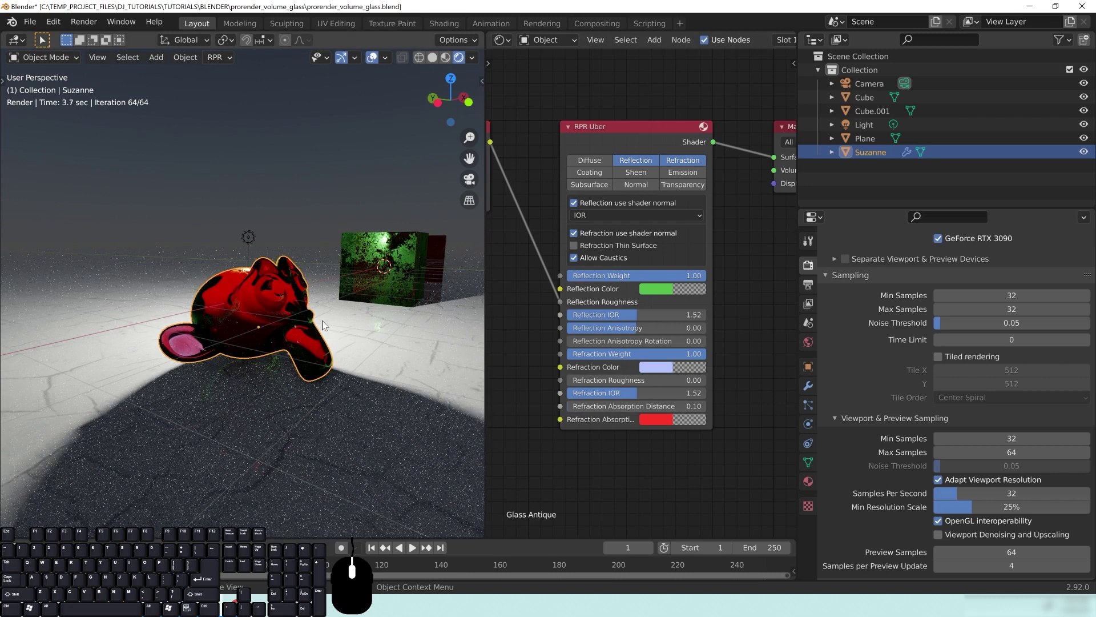
# Keep the absorption distance at 0.1 and switch the absorption colour to yellow.
pyautogui.moveTo(322, 323); pyautogui.dragTo(355, 353, button='middle')
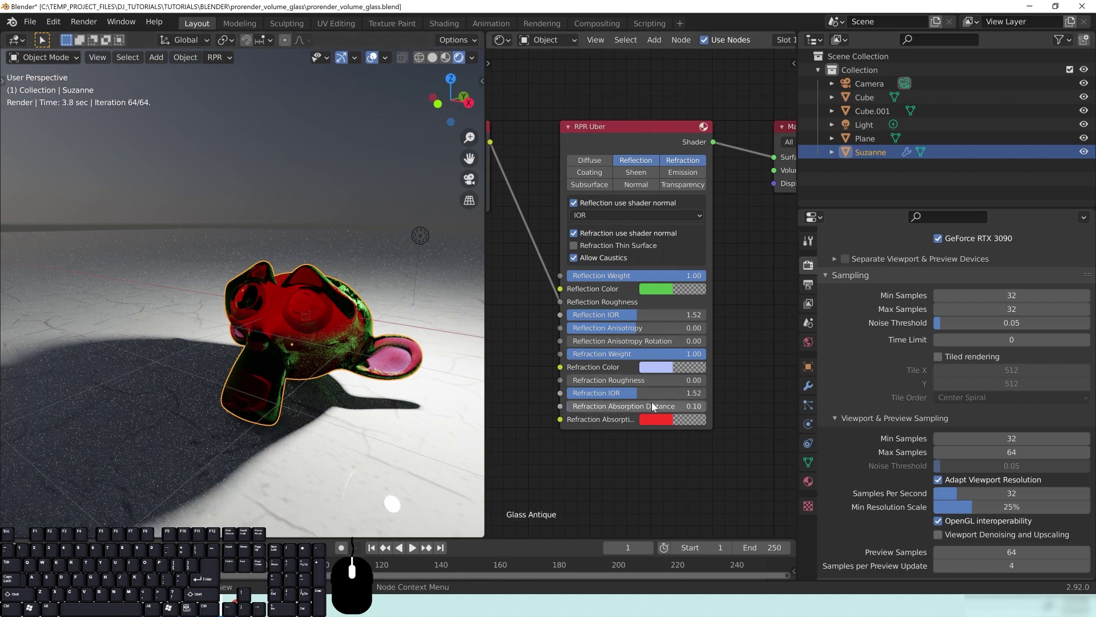
pyautogui.click(611, 404)
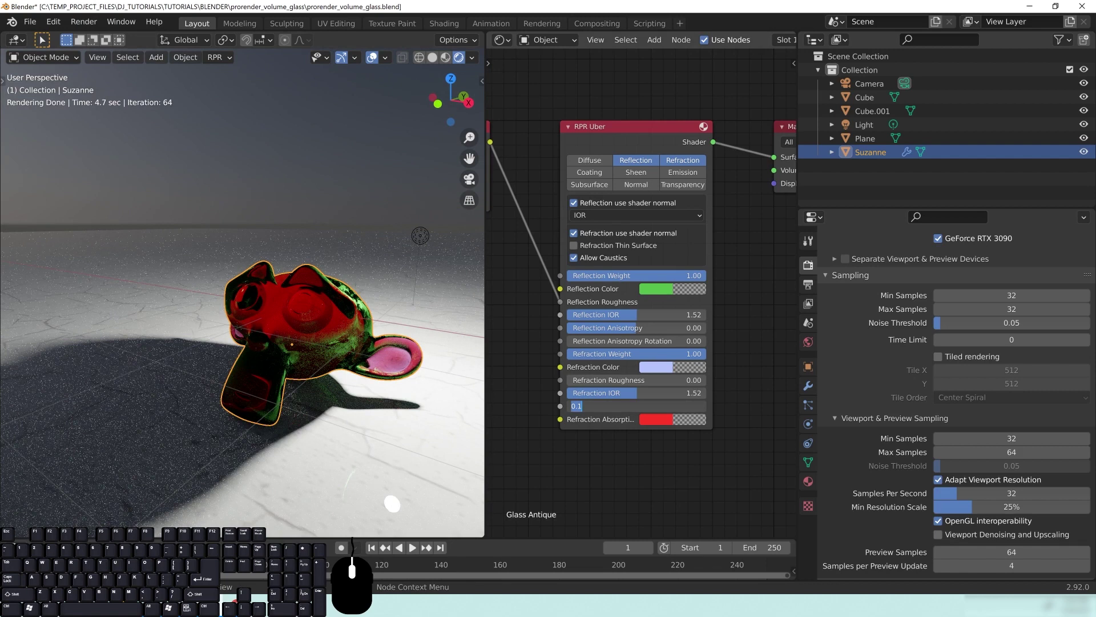
pyautogui.press('Return')
pyautogui.click(656, 419)
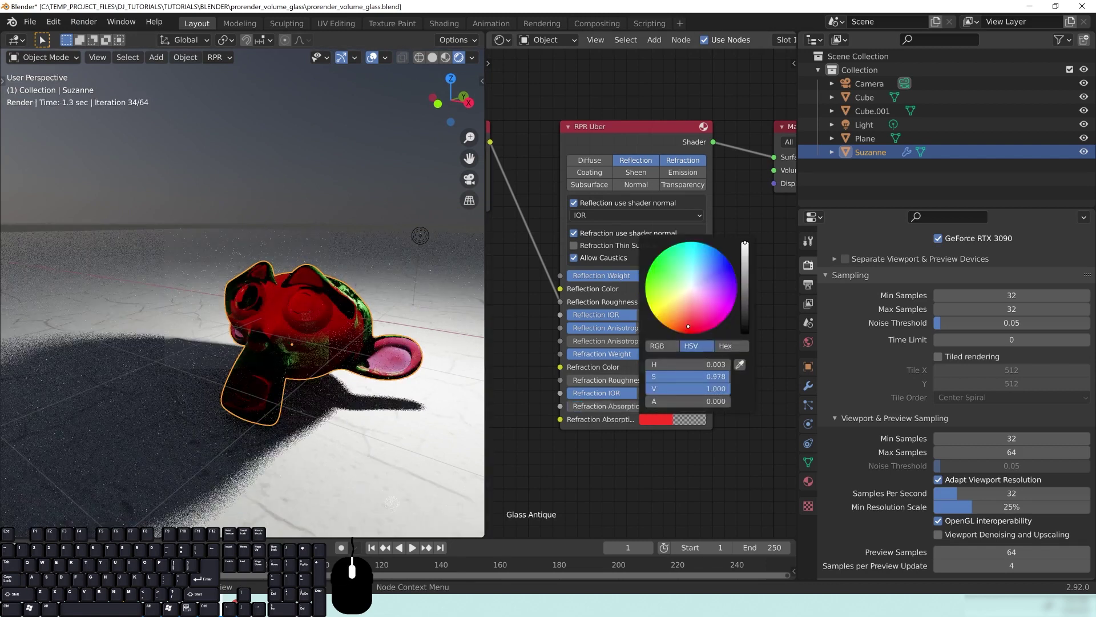
pyautogui.click(666, 307)
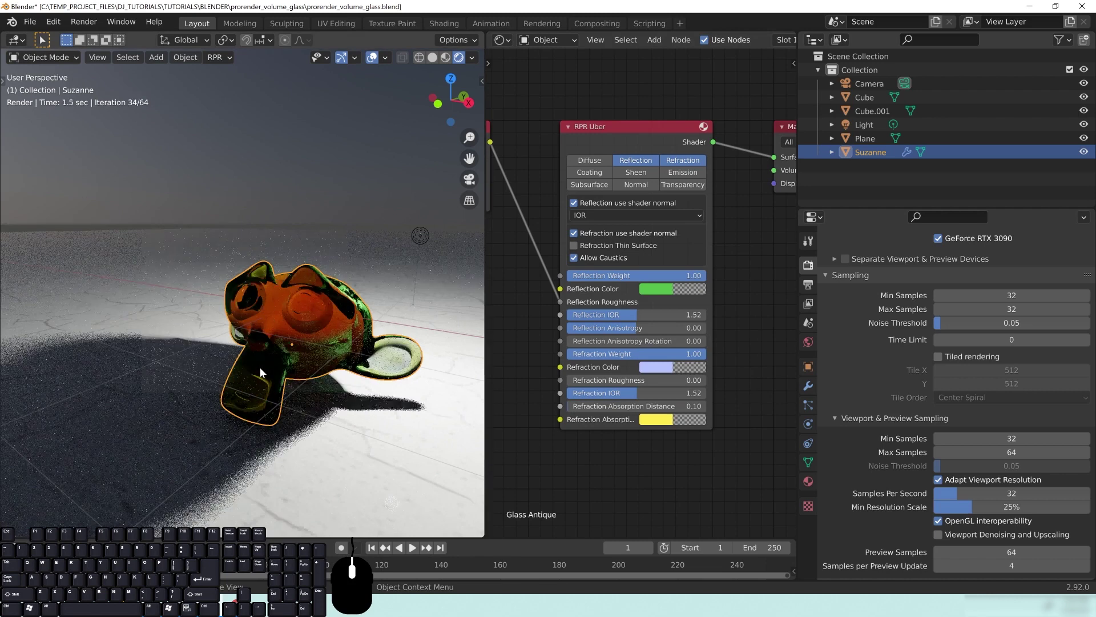
# Raise the refraction absorption distance to 5.0 so Suzanne renders almost clear.
pyautogui.moveTo(269, 341); pyautogui.dragTo(320, 336, button='middle')
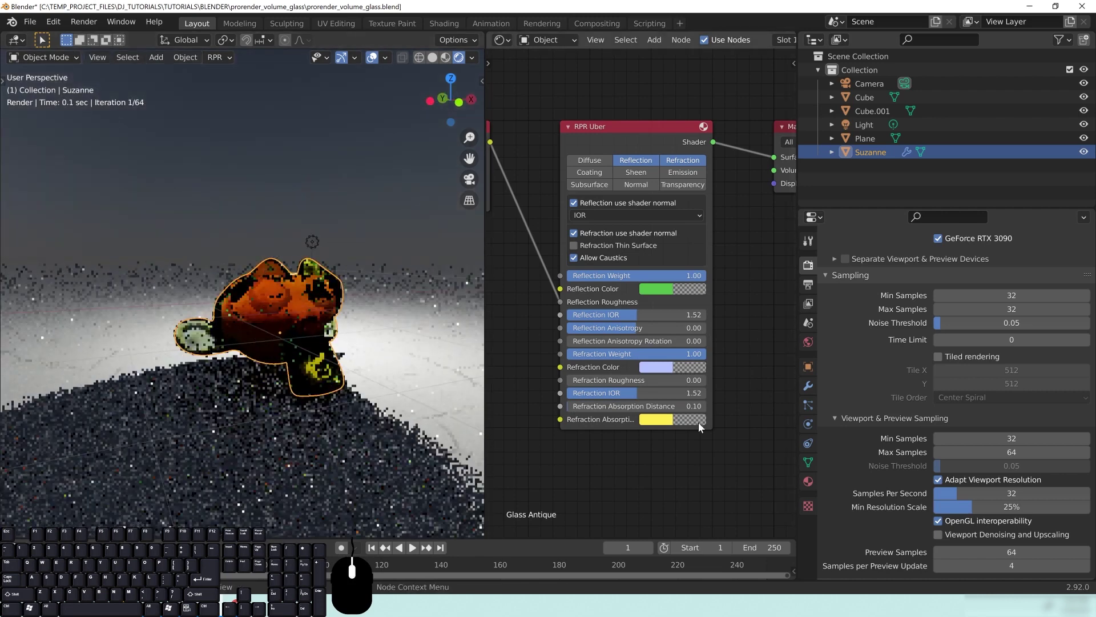
pyautogui.click(685, 406)
pyautogui.write('5')
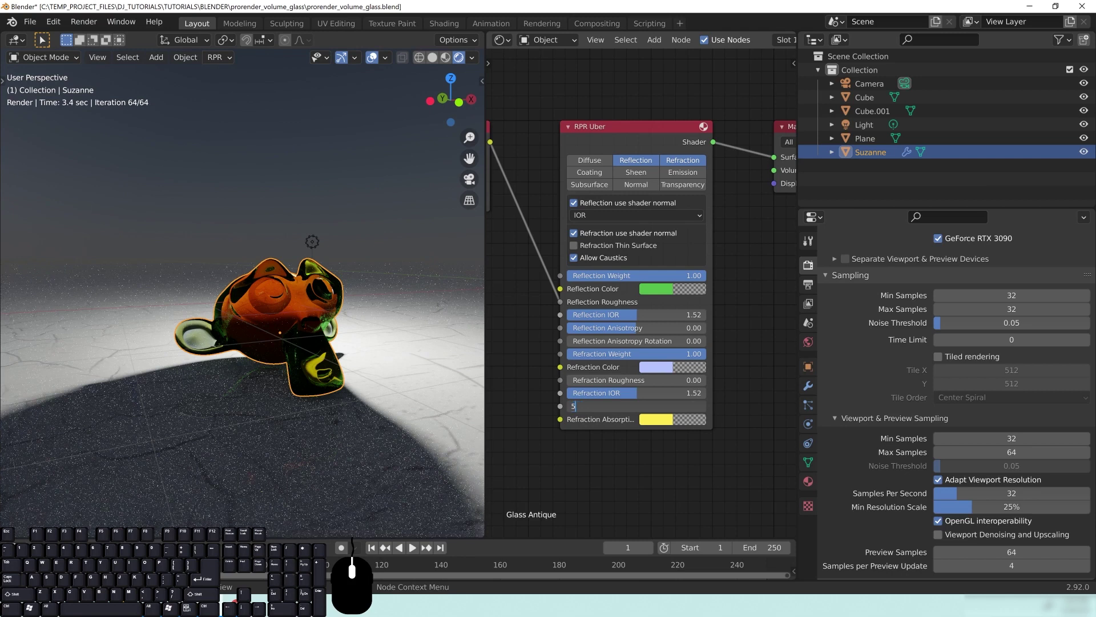
pyautogui.write('.0')
pyautogui.press('Return')
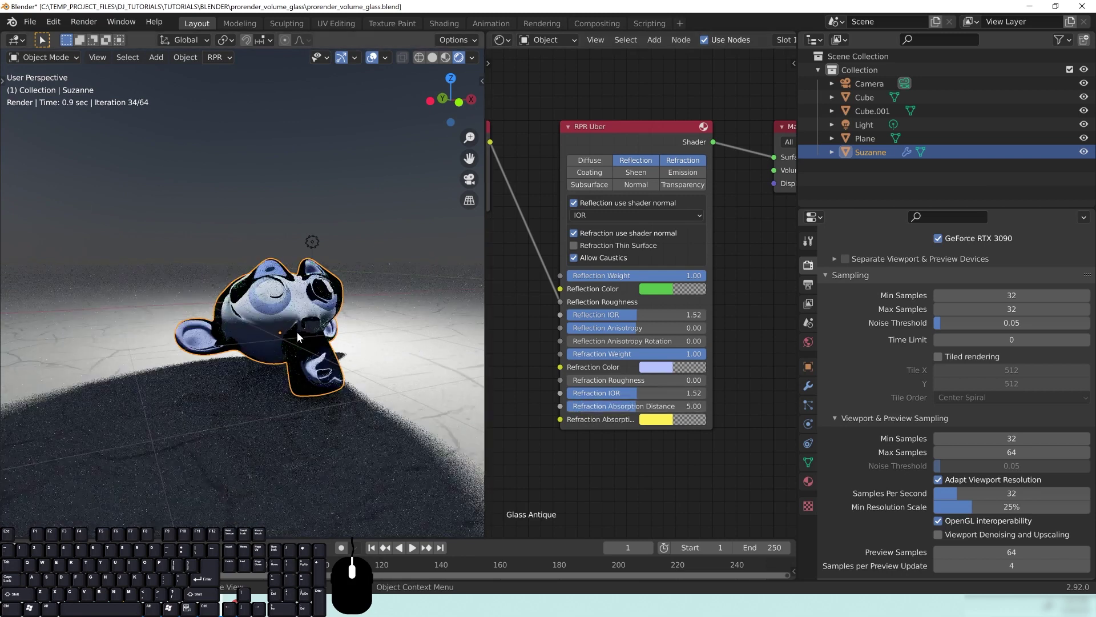
pyautogui.moveTo(269, 314); pyautogui.dragTo(367, 286, button='middle')
pyautogui.scroll(-5, 368, 286)
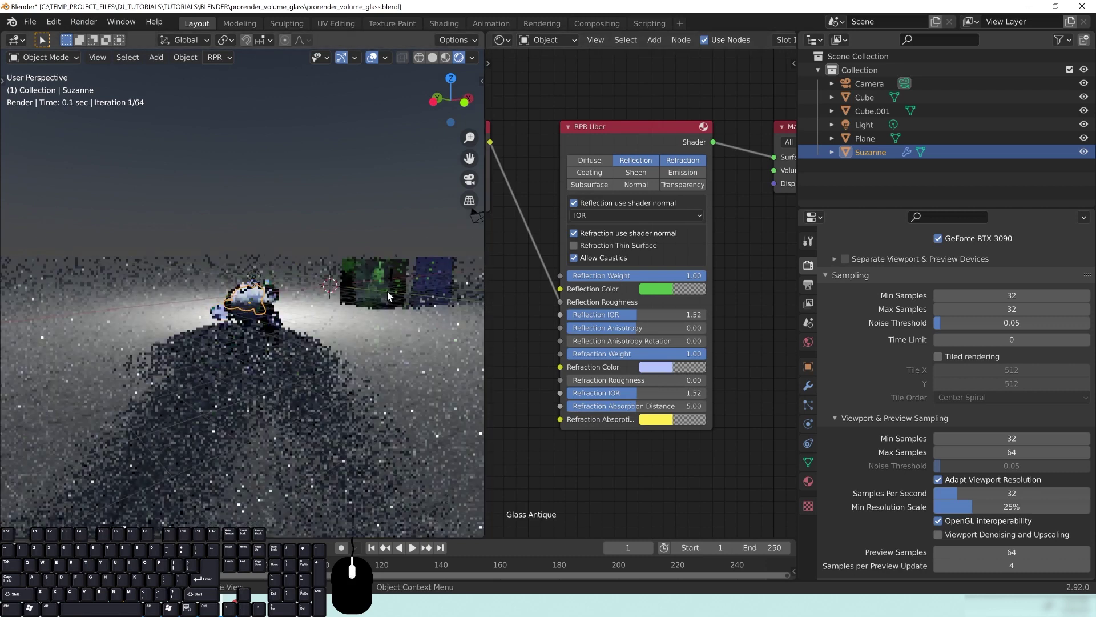
# Select the Light and move it closer to the glass pane.
pyautogui.moveTo(440, 310); pyautogui.dragTo(254, 331, button='middle')
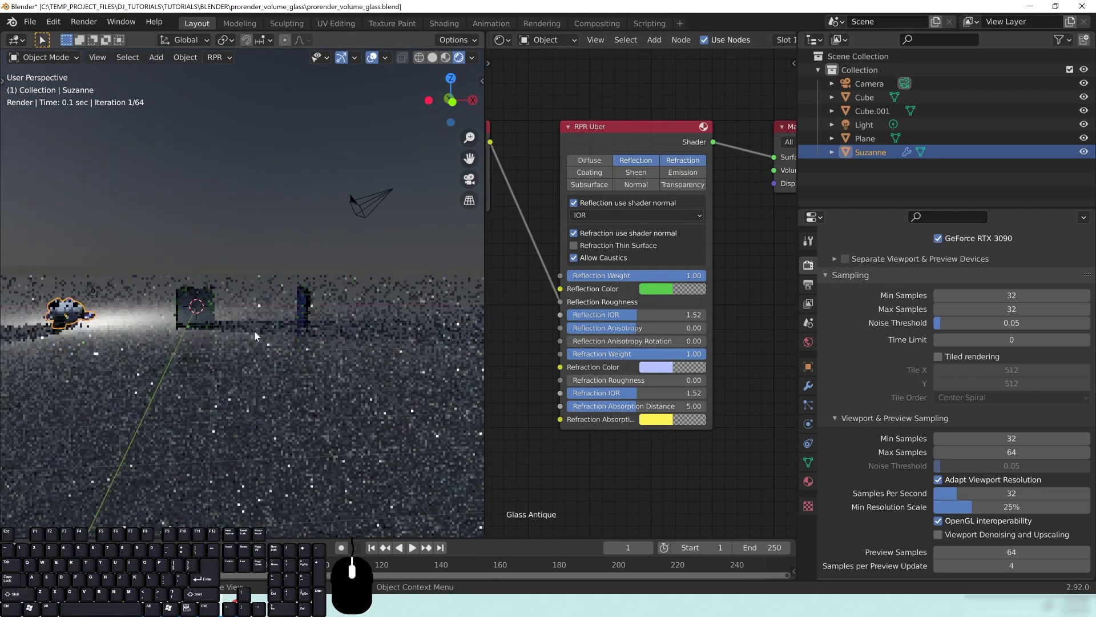
pyautogui.click(92, 290)
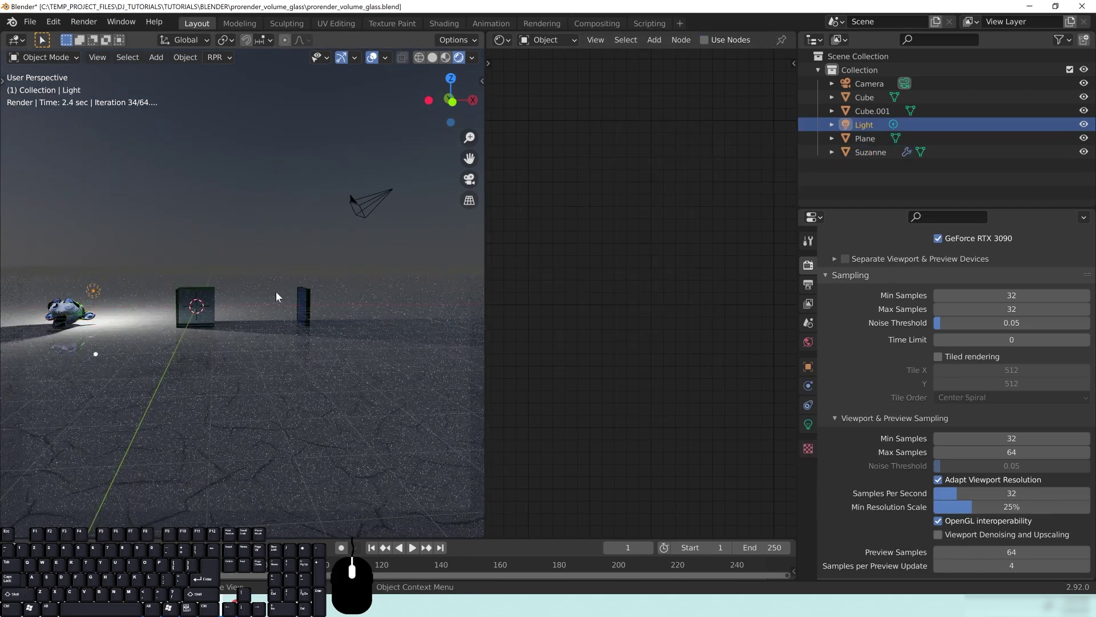
pyautogui.moveTo(276, 292)
pyautogui.mouseDown(button='middle')
pyautogui.moveTo(231, 293)
pyautogui.moveTo(262, 296)
pyautogui.mouseUp(button='middle')
pyautogui.press('g')
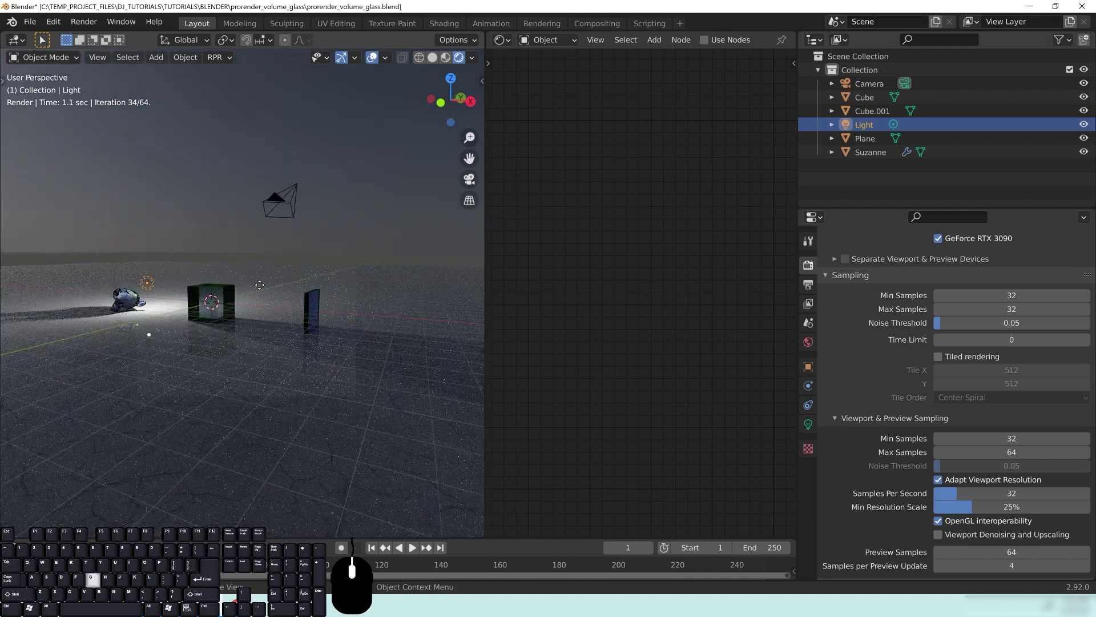
pyautogui.click(376, 293)
pyautogui.scroll(4, 357, 308)
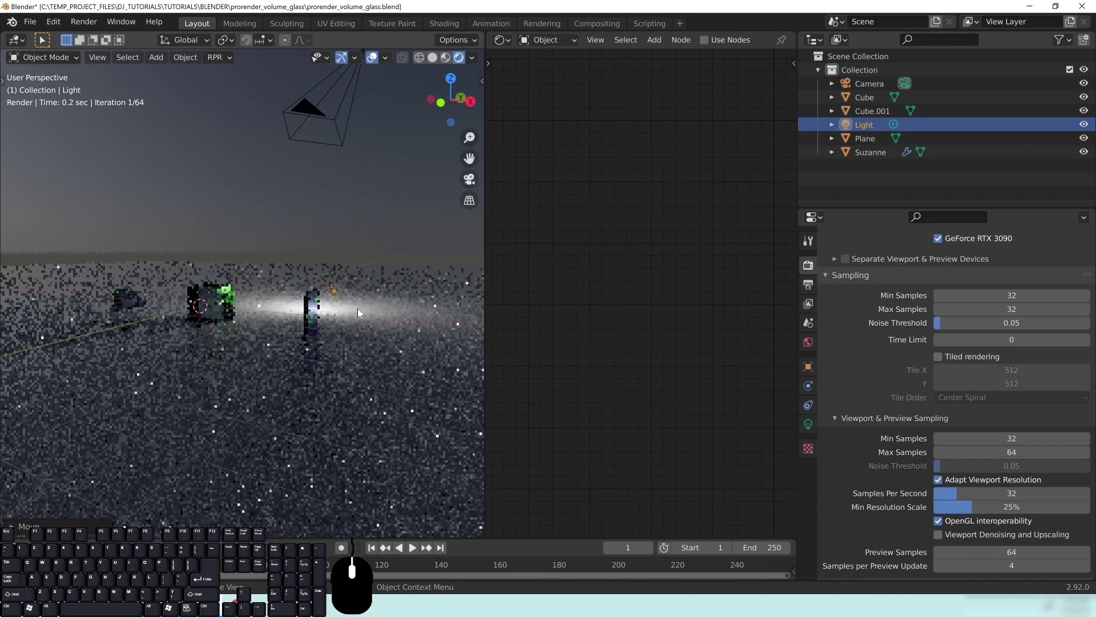
pyautogui.keyDown('shift'); pyautogui.moveTo(402, 345); pyautogui.dragTo(320, 341, button='middle'); pyautogui.keyUp('shift')
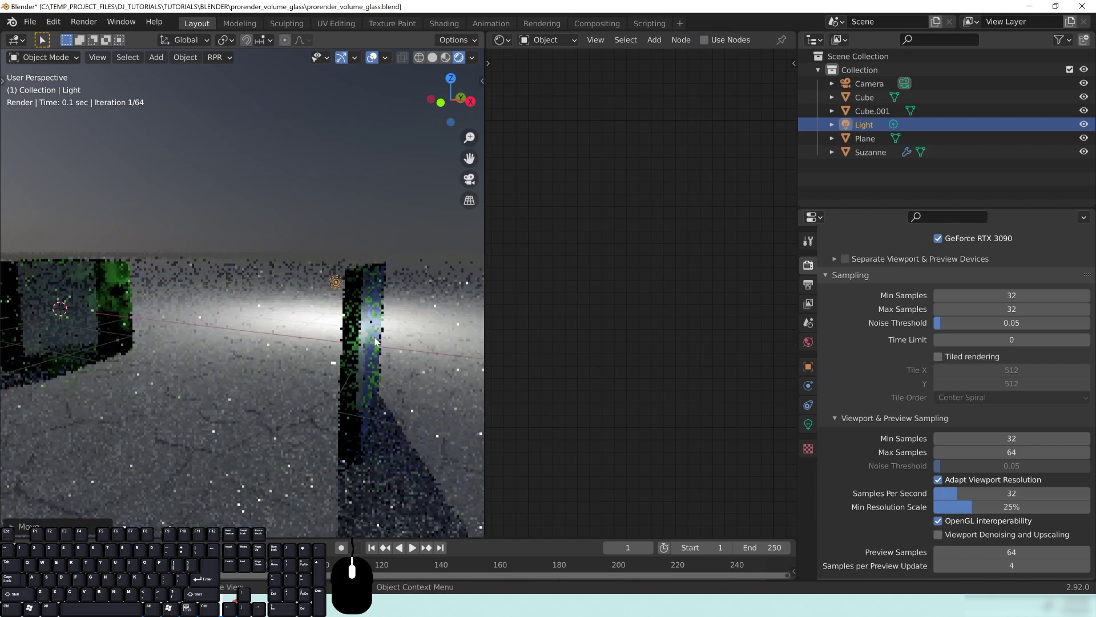
# Give the pane Cube.001 an absorption distance of 3 and a red absorption colour.
pyautogui.click(372, 324)
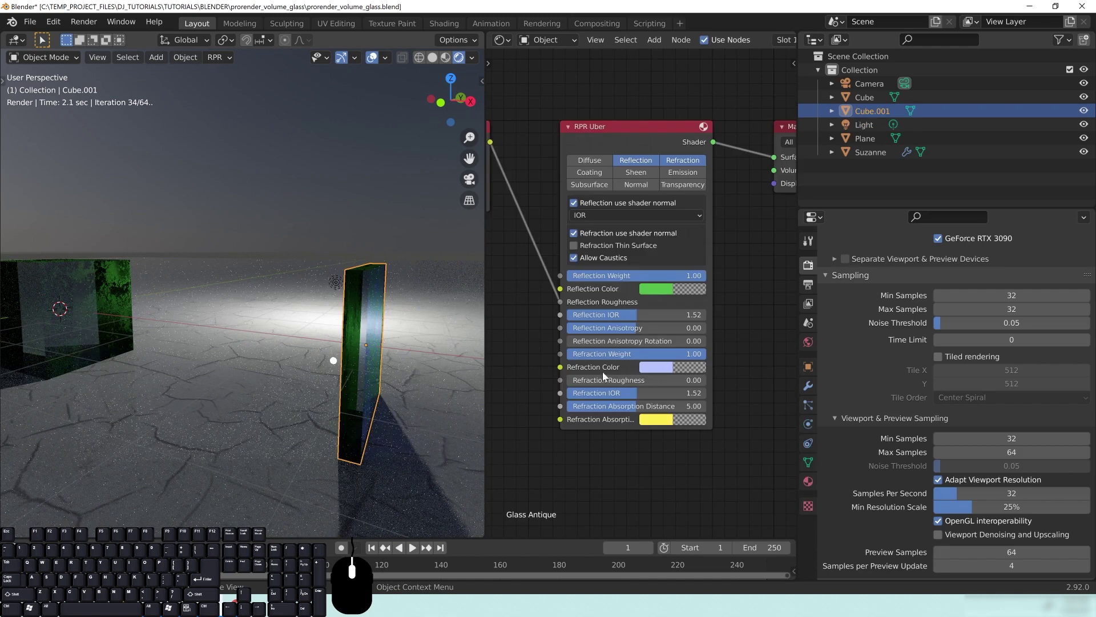
pyautogui.click(637, 406)
pyautogui.write('3')
pyautogui.press('Return')
pyautogui.click(665, 421)
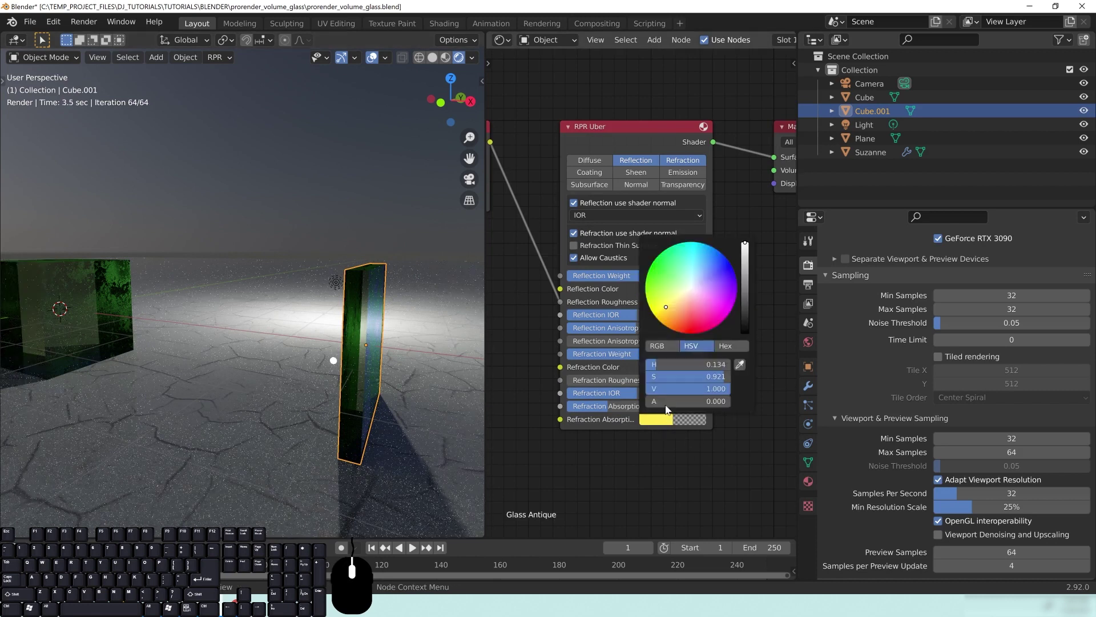
pyautogui.click(691, 323)
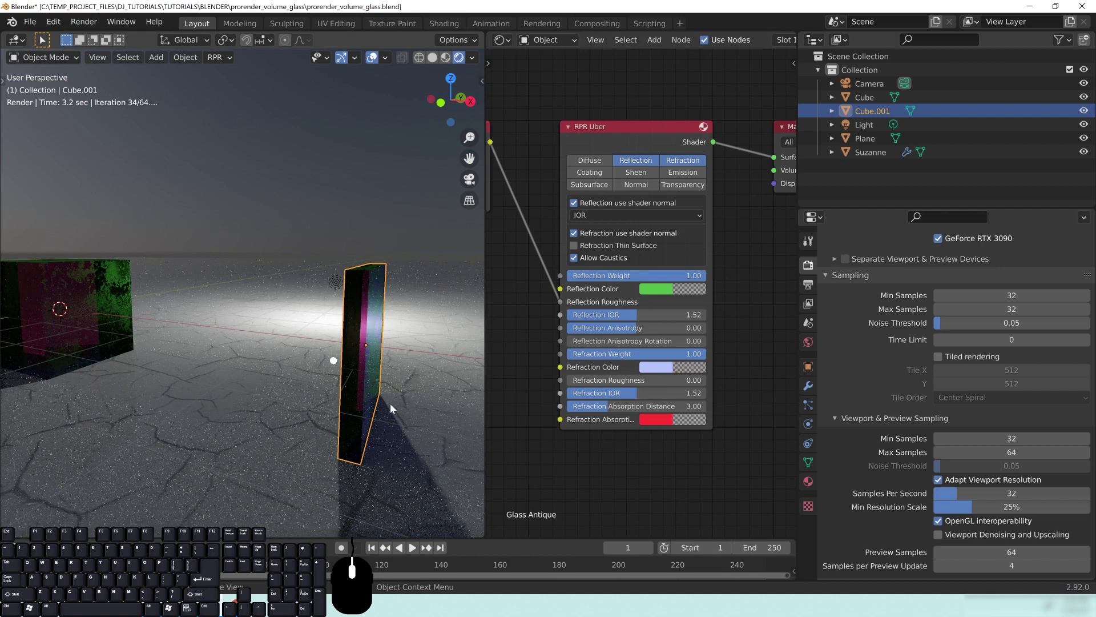
pyautogui.moveTo(389, 403); pyautogui.dragTo(354, 398, button='middle')
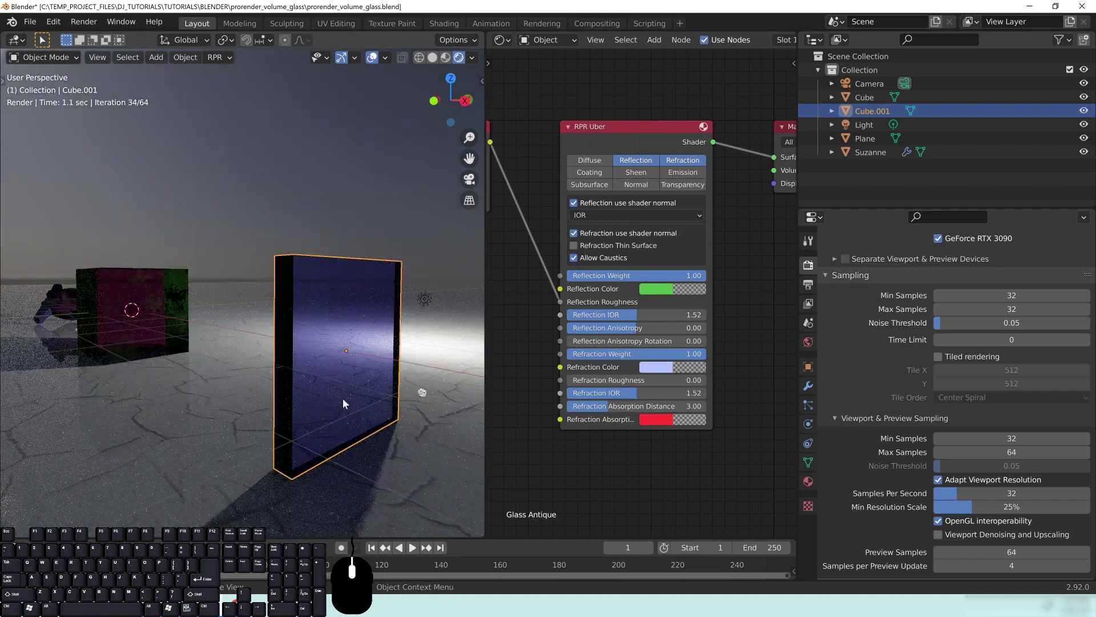
pyautogui.moveTo(331, 338); pyautogui.dragTo(303, 348, button='middle')
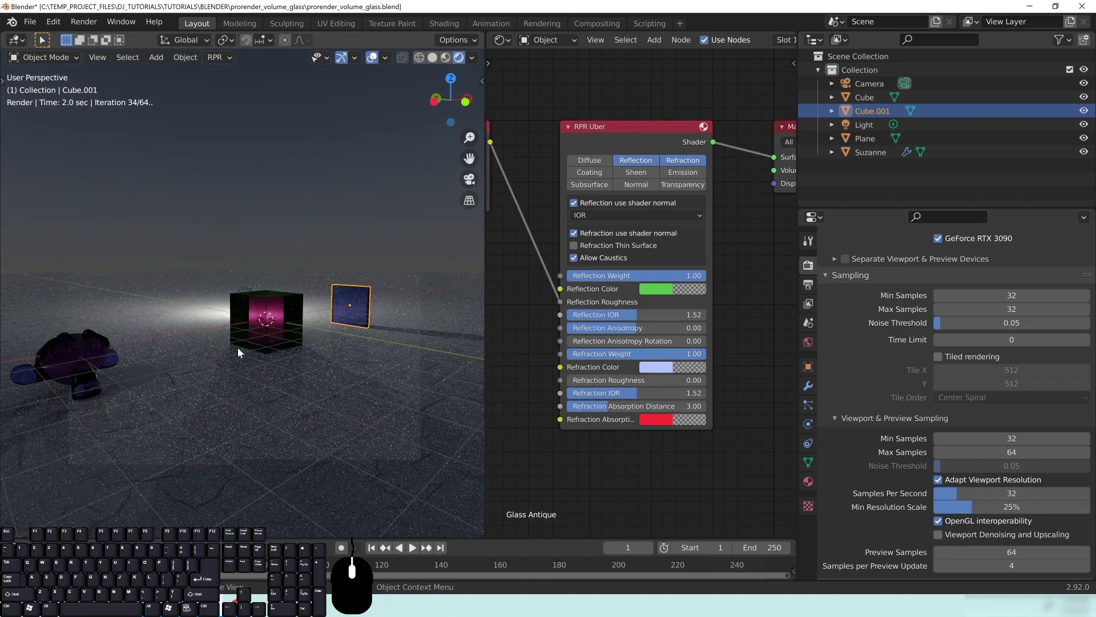
pyautogui.moveTo(290, 286); pyautogui.dragTo(204, 366, button='middle')
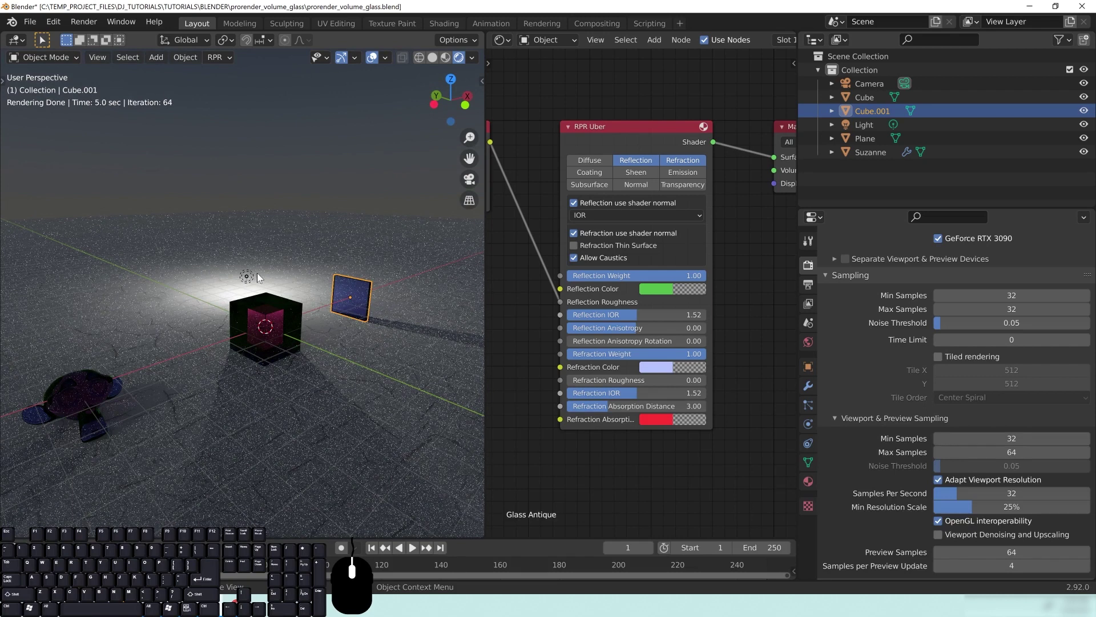
pyautogui.moveTo(301, 314); pyautogui.dragTo(231, 336, button='middle')
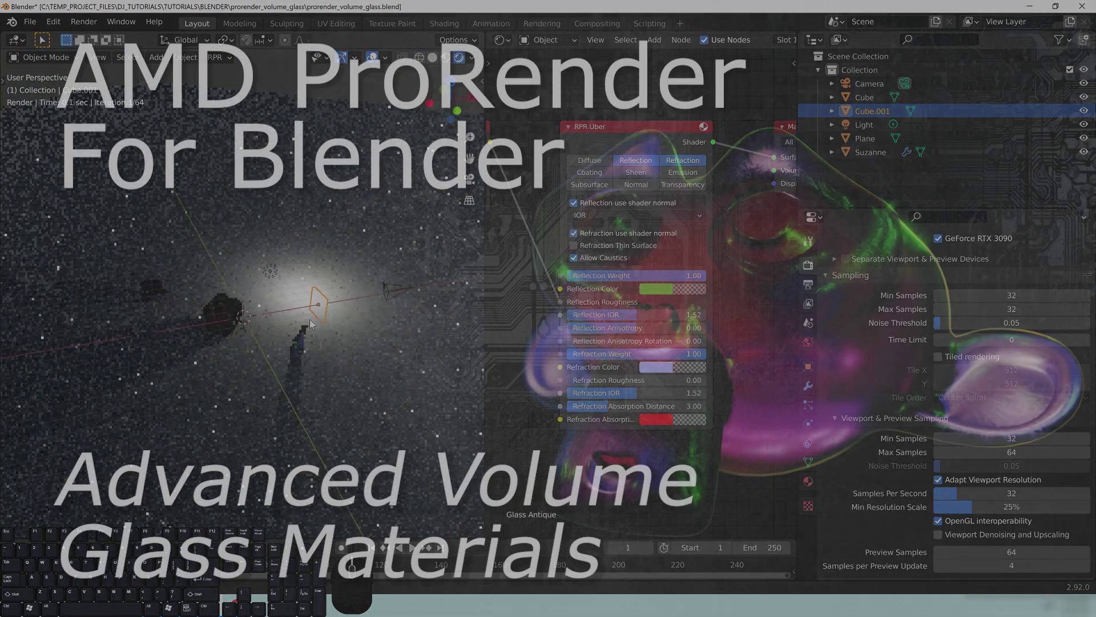